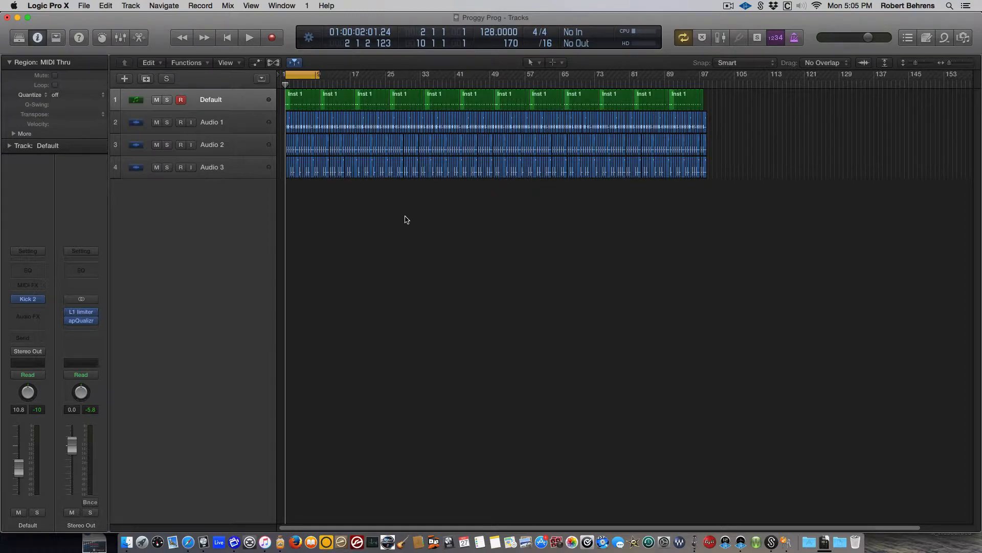
Play the existing arrangement up to about bar 9 and return the playhead to the beginning.
{"action": "key", "text": "space"}
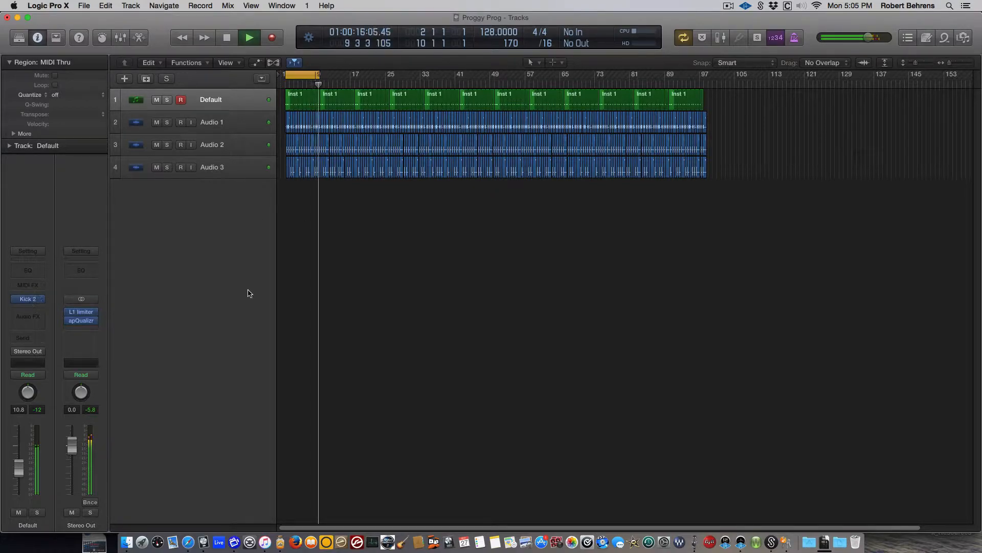
{"action": "key", "text": "space"}
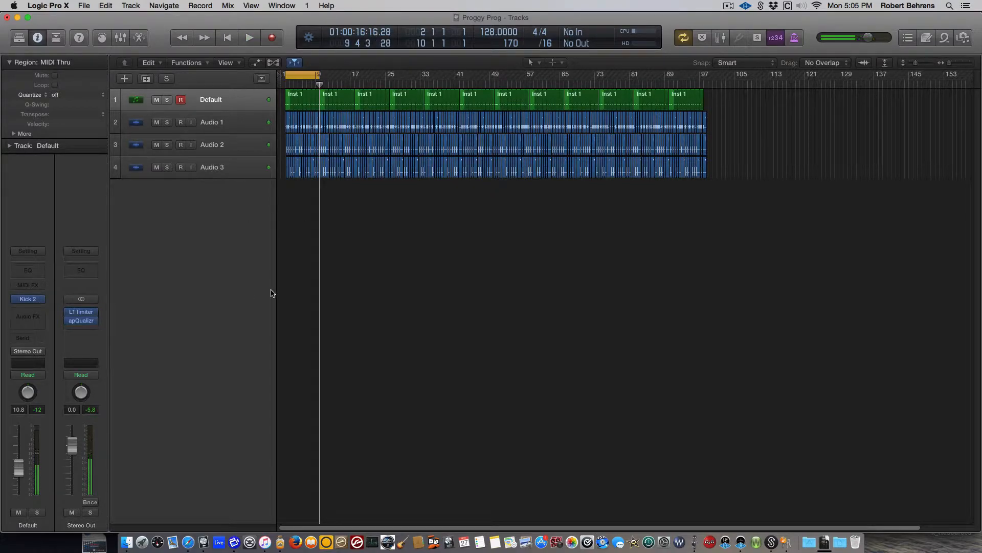
{"action": "key", "text": "Return"}
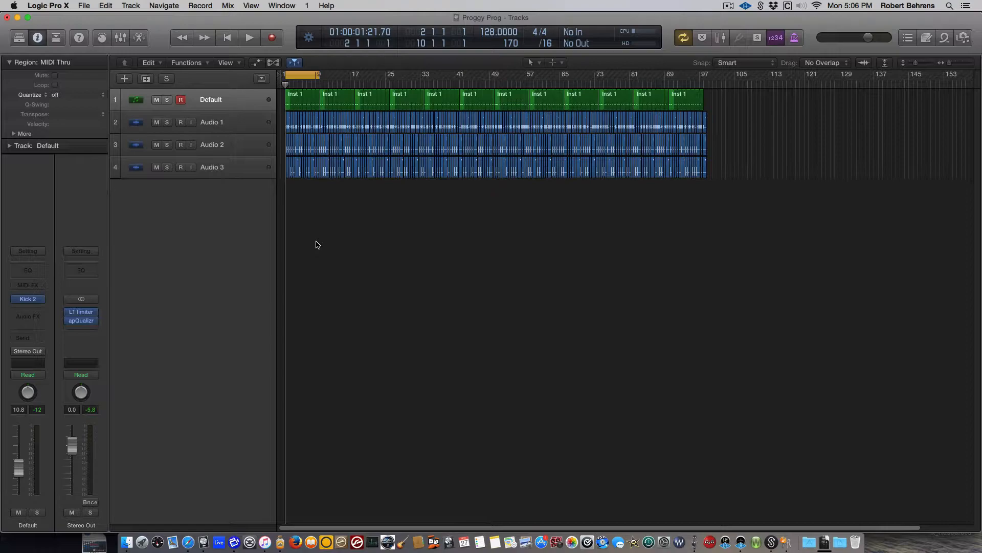
Create a new software instrument track below Audio 3 and load the EXS24 sampler on it in stereo.
{"action": "double_click", "coordinate": [226, 187]}
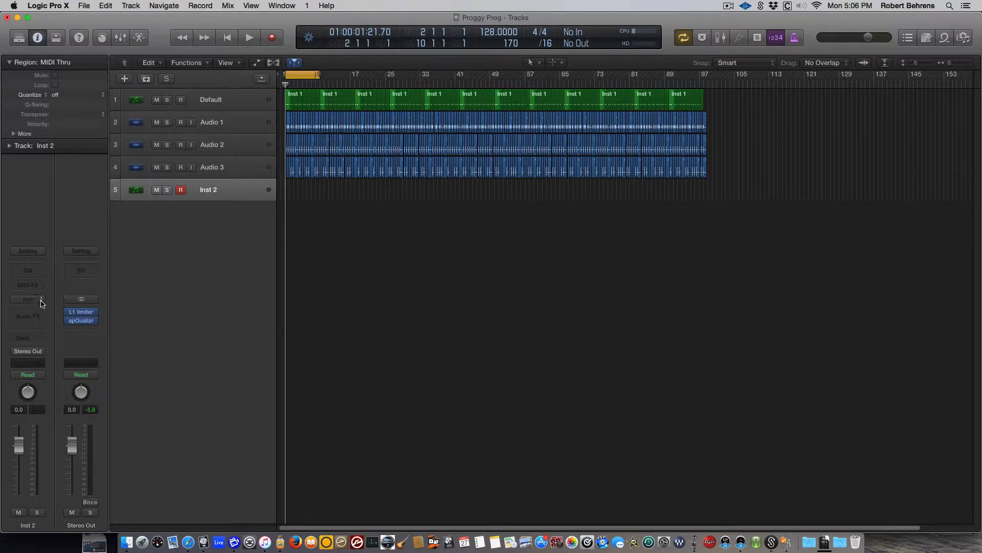
{"action": "left_click", "coordinate": [31, 300]}
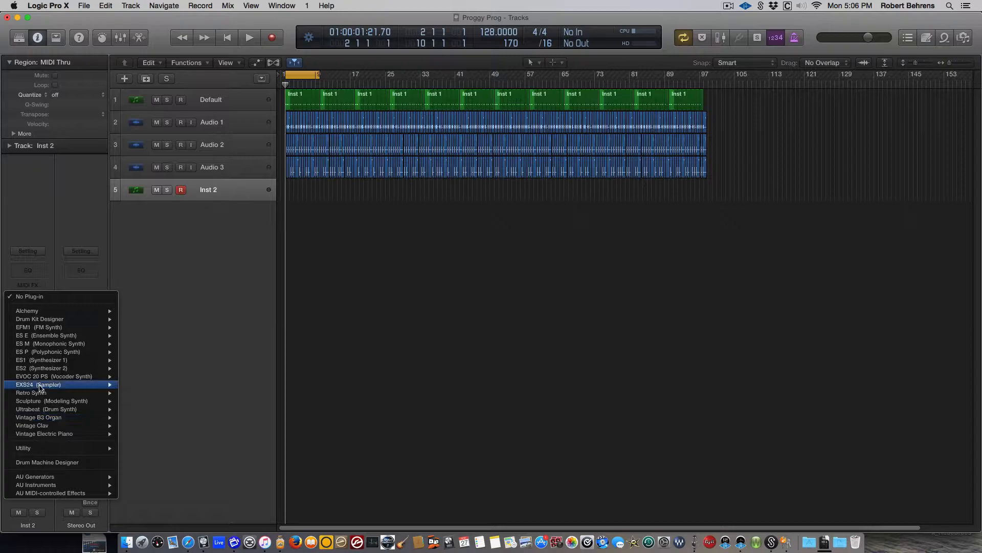
{"action": "mouse_move", "coordinate": [41, 386]}
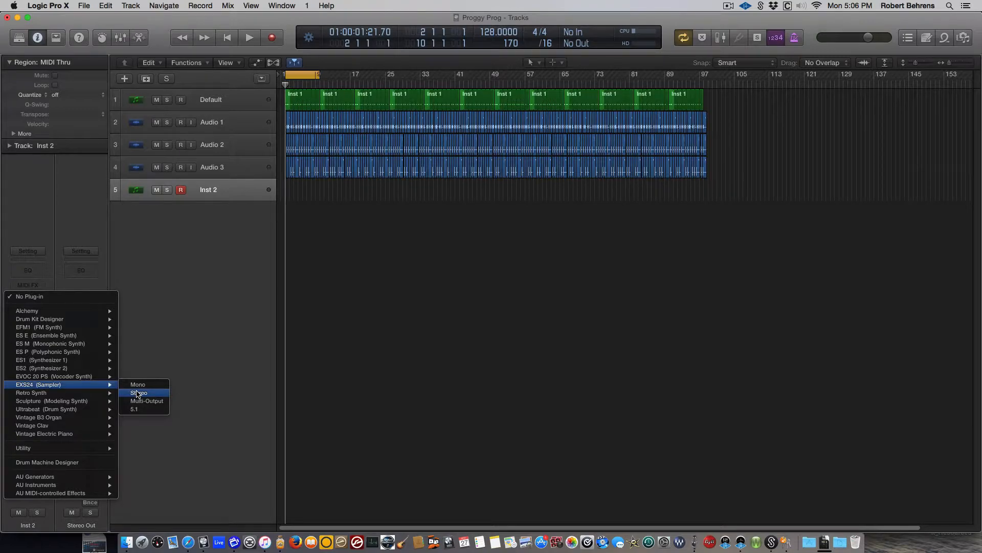
{"action": "left_click", "coordinate": [138, 393]}
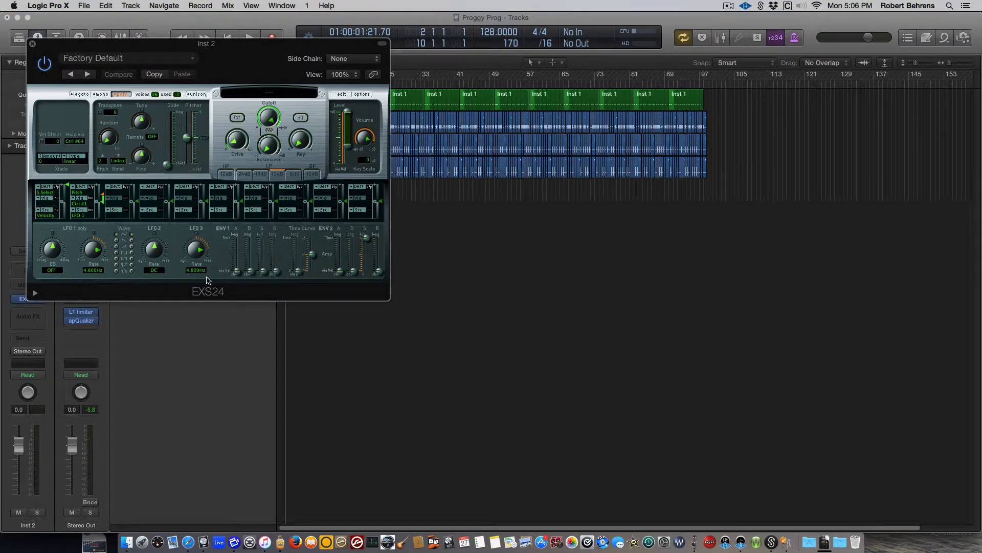
Load the factory acoustic piano Steinway Grand Piano 2 into the EXS24 sampler.
{"action": "left_click", "coordinate": [270, 96]}
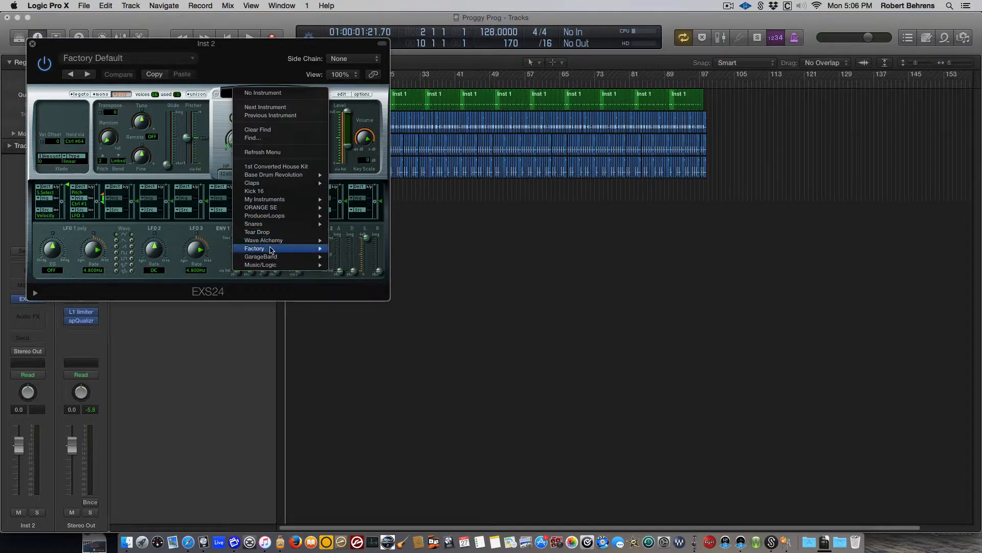
{"action": "mouse_move", "coordinate": [271, 251]}
{"action": "mouse_move", "coordinate": [378, 249]}
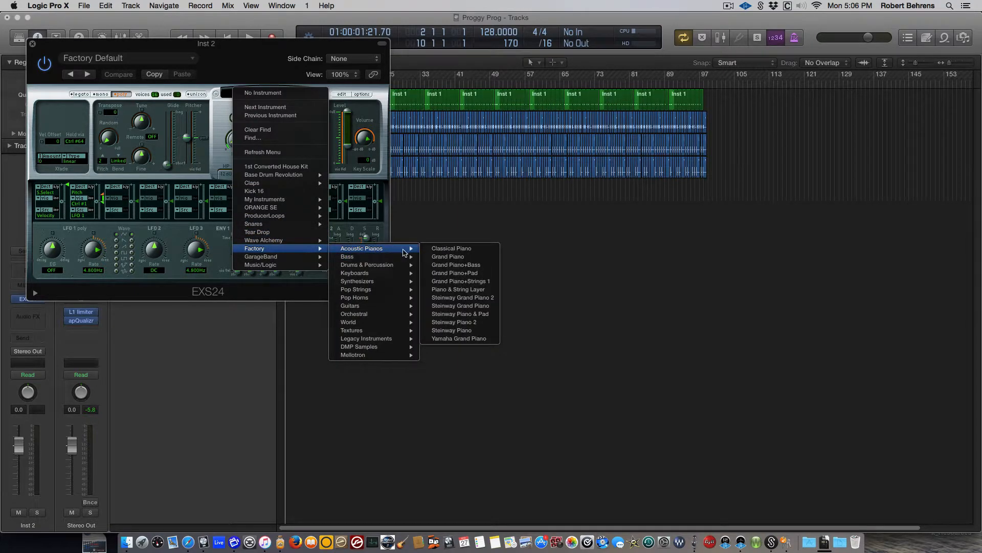
{"action": "left_click", "coordinate": [476, 298]}
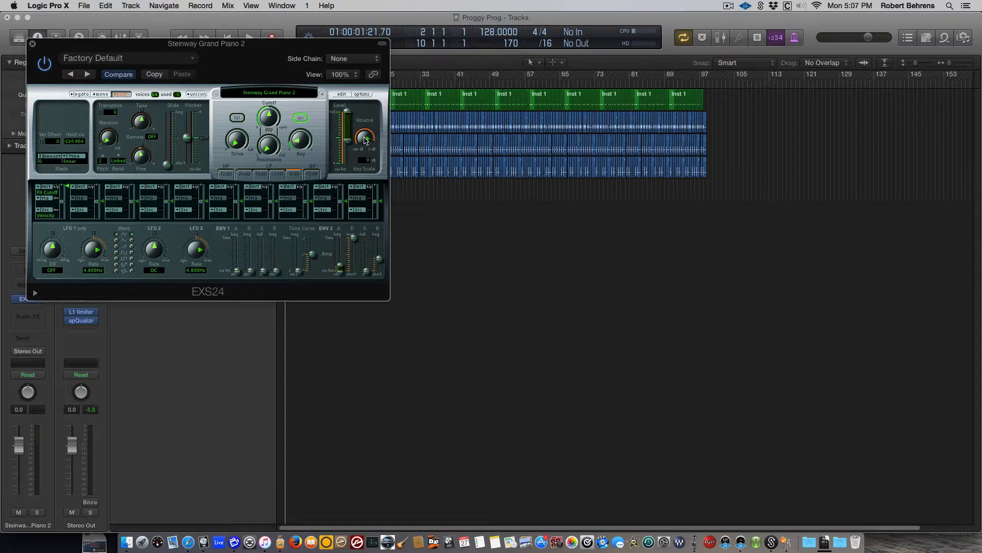
Lower the EXS24 output volume, set the piano channel fader to -3.2 dB, and close the sampler window.
{"action": "mouse_move", "coordinate": [365, 139]}
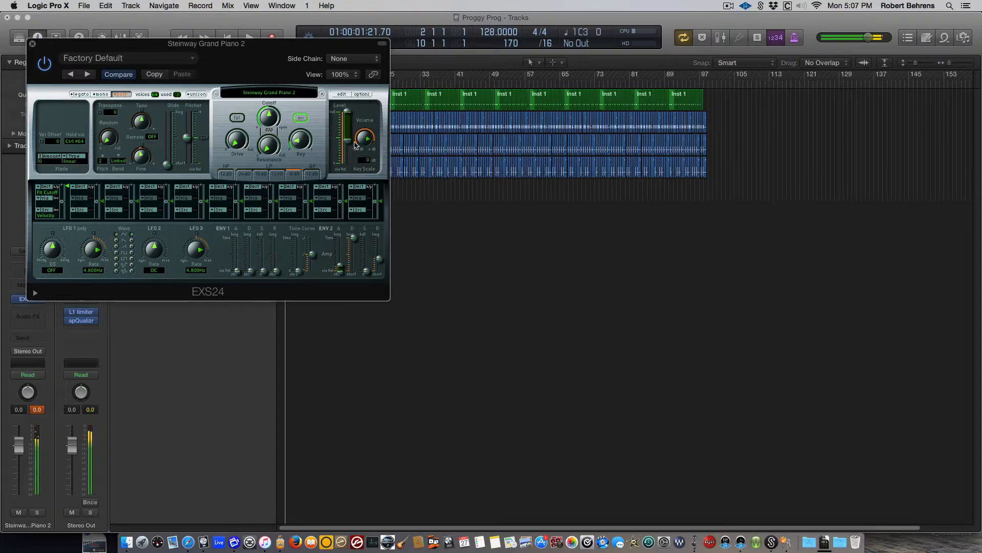
{"action": "left_click_drag", "start_coordinate": [365, 140], "coordinate": [366, 152]}
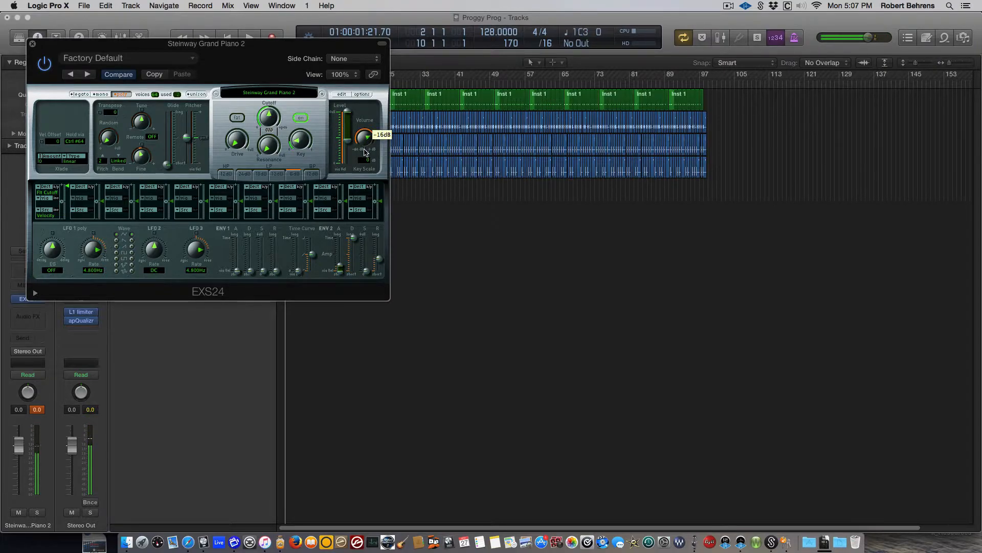
{"action": "left_click", "coordinate": [39, 410]}
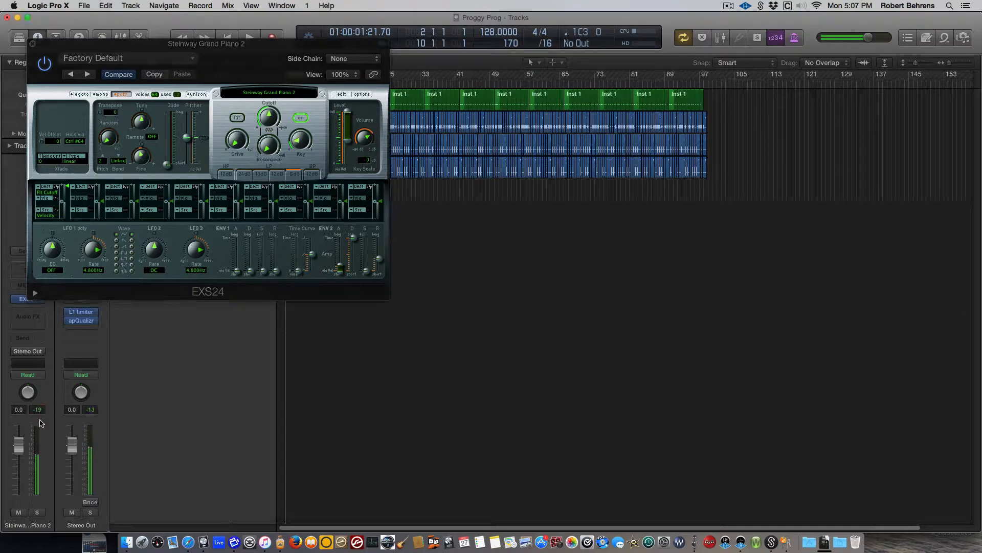
{"action": "left_click", "coordinate": [365, 139]}
{"action": "left_click_drag", "start_coordinate": [365, 139], "coordinate": [366, 134]}
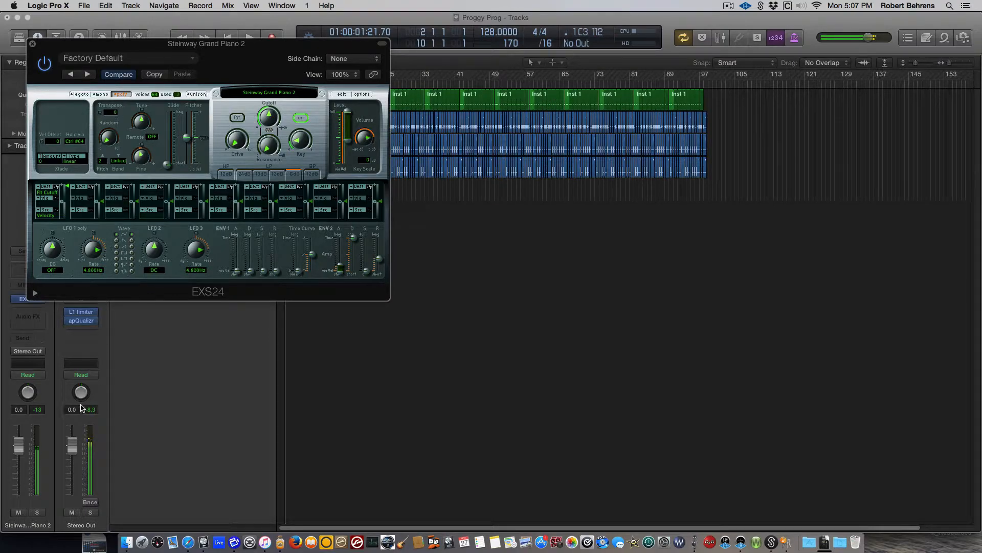
{"action": "left_click_drag", "start_coordinate": [21, 443], "coordinate": [20, 455]}
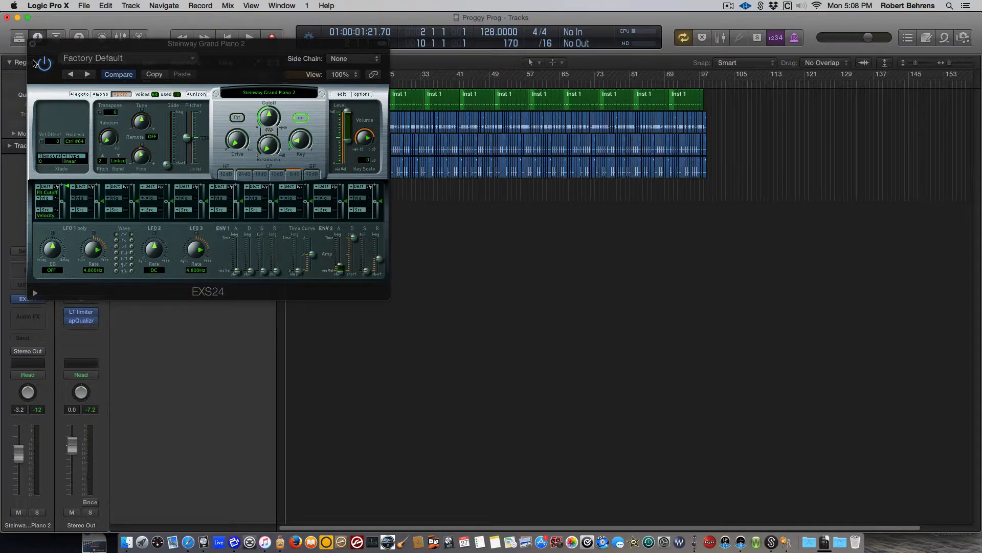
{"action": "left_click", "coordinate": [32, 46]}
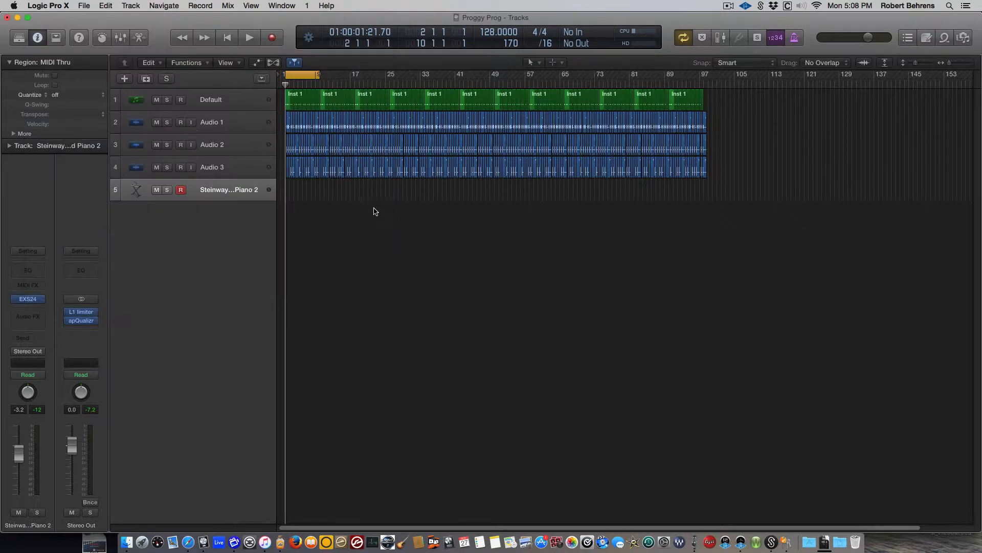
Draw an empty MIDI region on the Steinway piano track and extend it from bar 2 to bar 10.
{"action": "key", "text": "super+Right"}
{"action": "key", "text": "super+Right"}
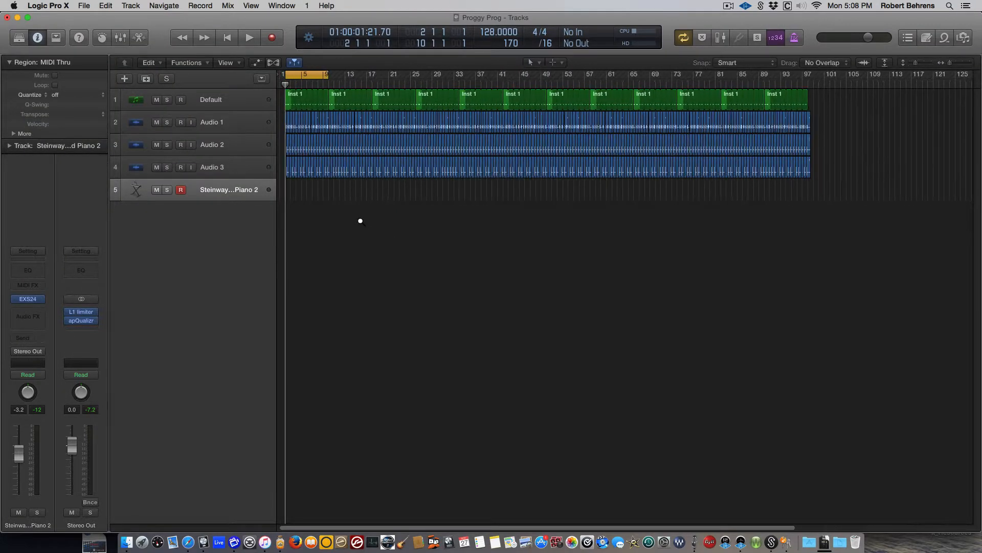
{"action": "key", "text": "super+Right"}
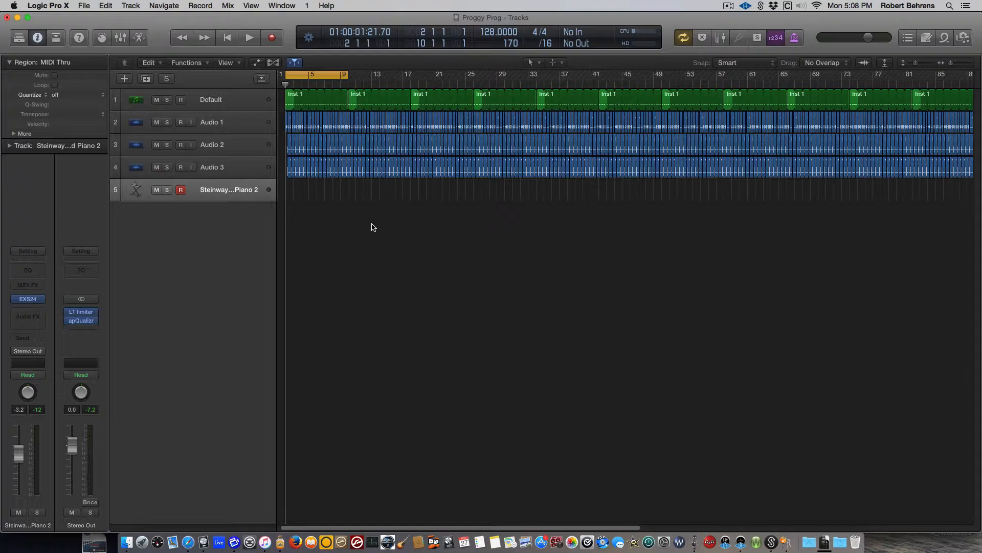
{"action": "key", "text": "t"}
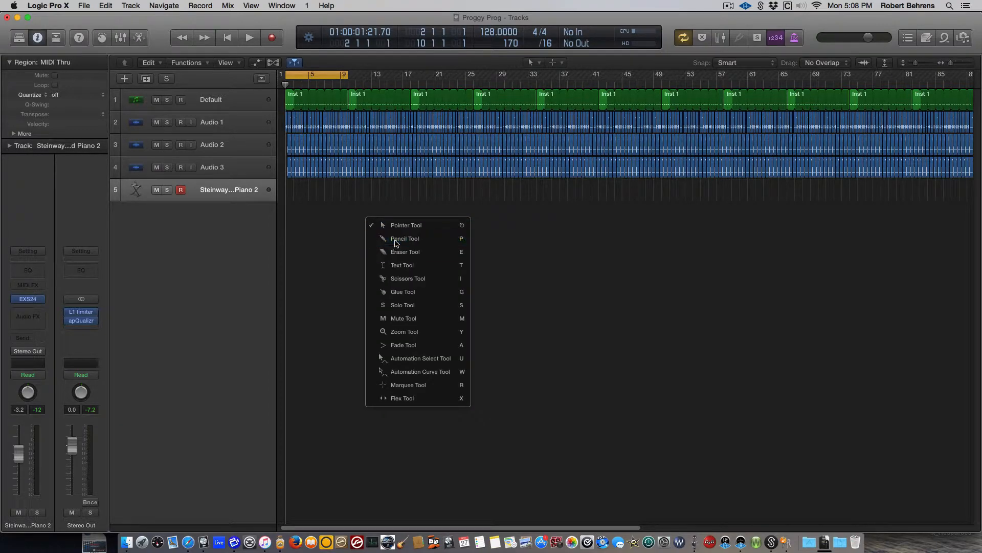
{"action": "left_click", "coordinate": [395, 240]}
{"action": "left_click", "coordinate": [289, 192]}
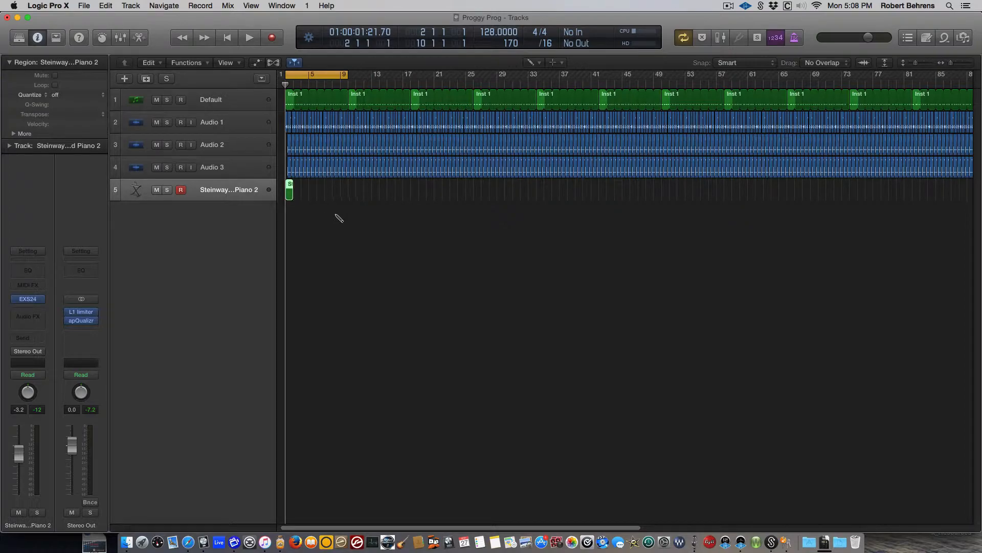
{"action": "key", "text": "t"}
{"action": "key", "text": "t"}
{"action": "left_click_drag", "start_coordinate": [291, 195], "coordinate": [348, 197]}
{"action": "left_click_drag", "start_coordinate": [349, 271], "coordinate": [280, 190]}
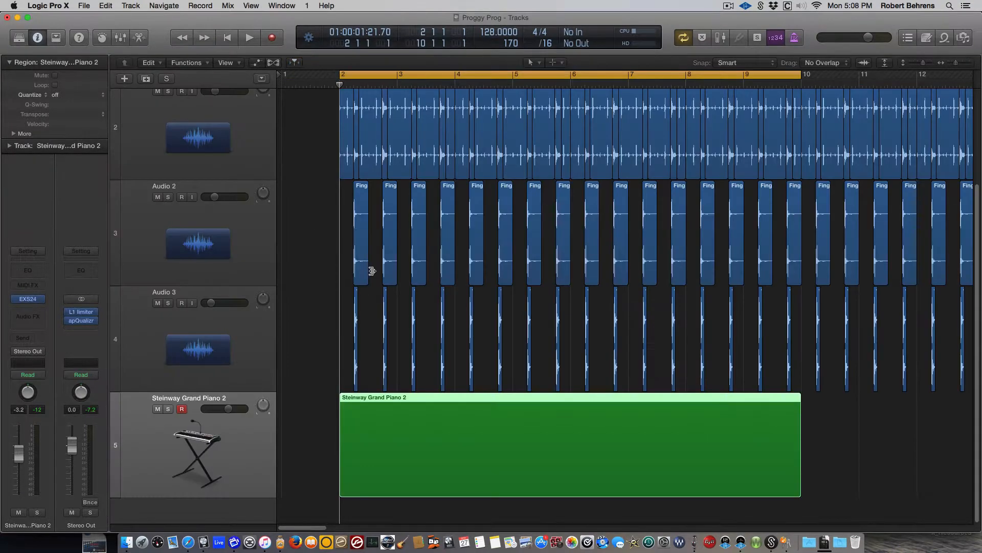
{"action": "left_click", "coordinate": [321, 320], "text": "ctrl+alt"}
Open the piano region in the Piano Roll, enlarge the editor, and audition the low keys just below C1.
{"action": "double_click", "coordinate": [316, 195]}
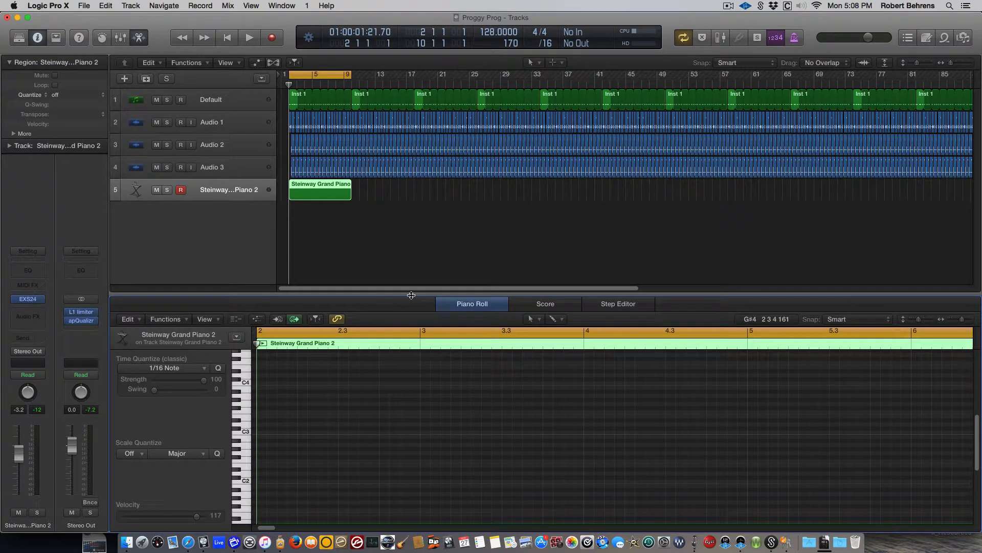
{"action": "left_click_drag", "start_coordinate": [410, 294], "coordinate": [406, 145]}
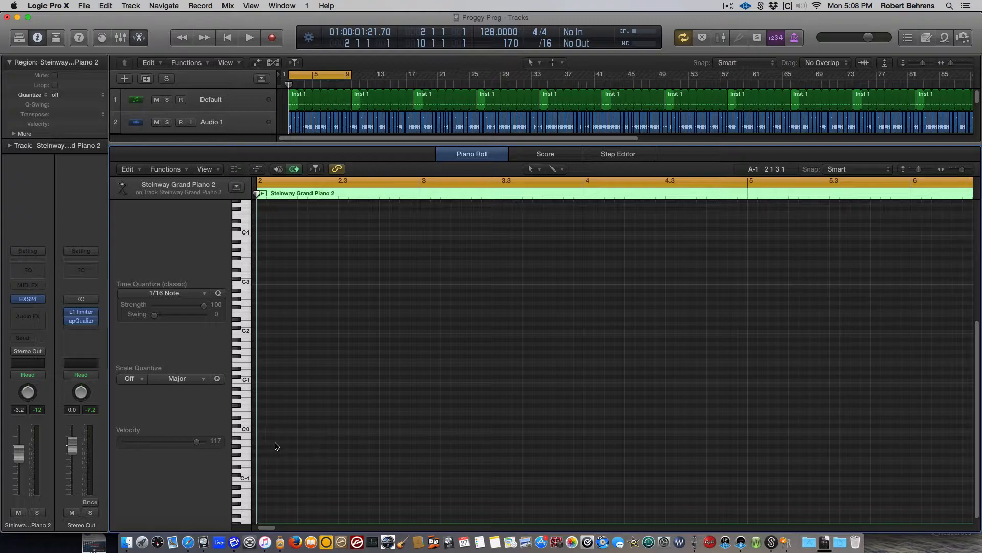
{"action": "left_click", "coordinate": [245, 389]}
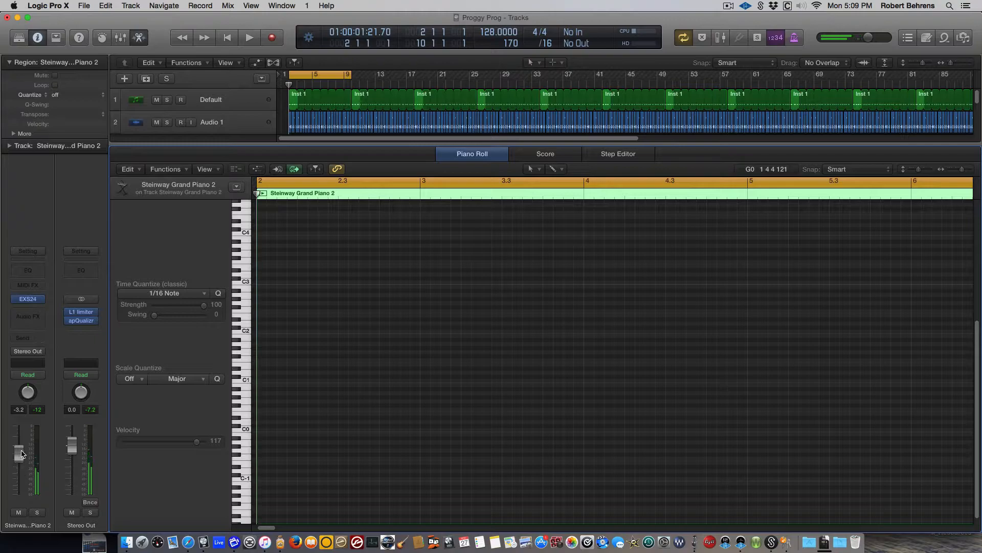
{"action": "left_click", "coordinate": [246, 392]}
Draw a one-bar note at the start of bar 2 and move its pitch to B0.
{"action": "key", "text": "t"}
{"action": "key", "text": "p"}
{"action": "left_click", "coordinate": [244, 384]}
{"action": "left_click", "coordinate": [260, 388]}
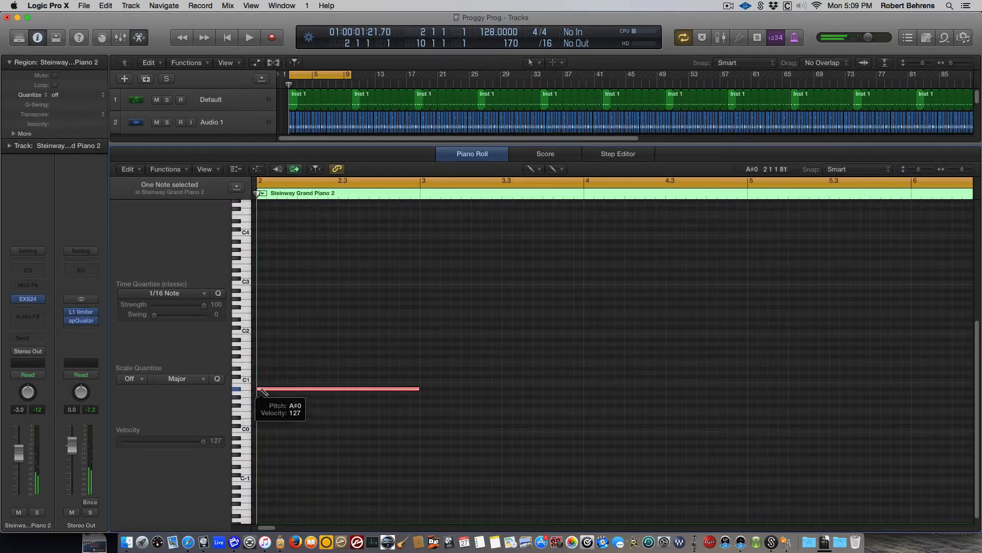
{"action": "key", "text": "t"}
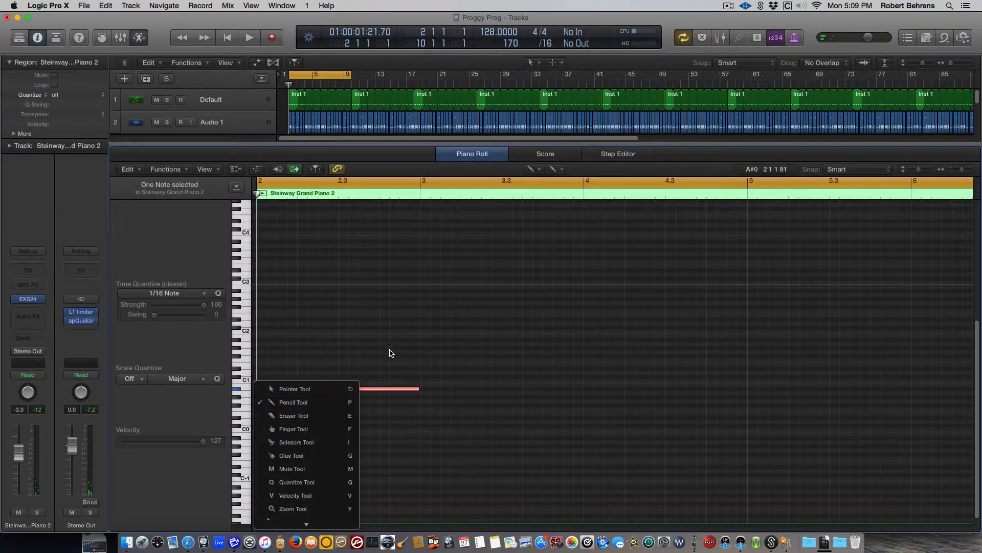
{"action": "left_click", "coordinate": [271, 393]}
{"action": "left_click_drag", "start_coordinate": [264, 388], "coordinate": [263, 384]}
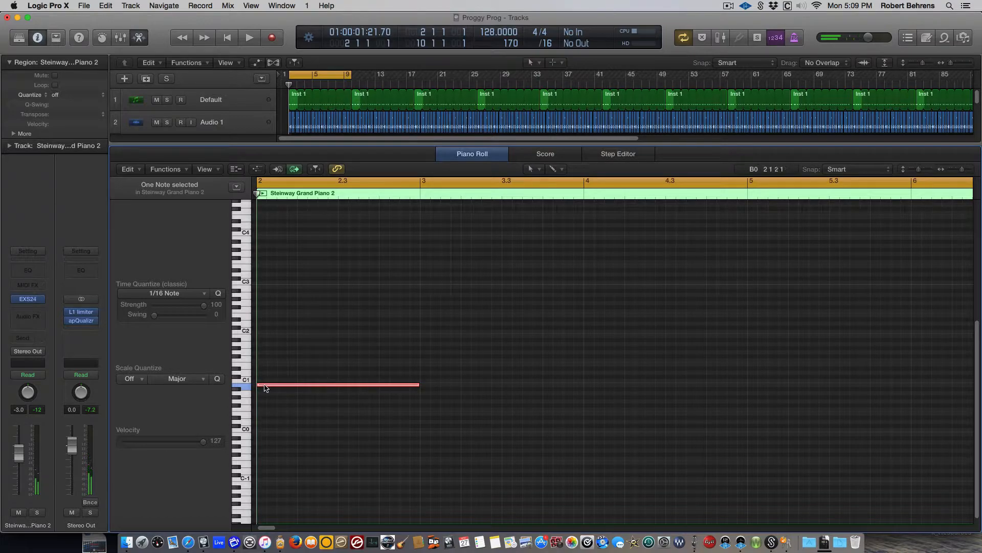
{"action": "left_click", "coordinate": [265, 384]}
Play back the B0 note and shorten it to end about an eighth note before bar 3.
{"action": "key", "text": "space"}
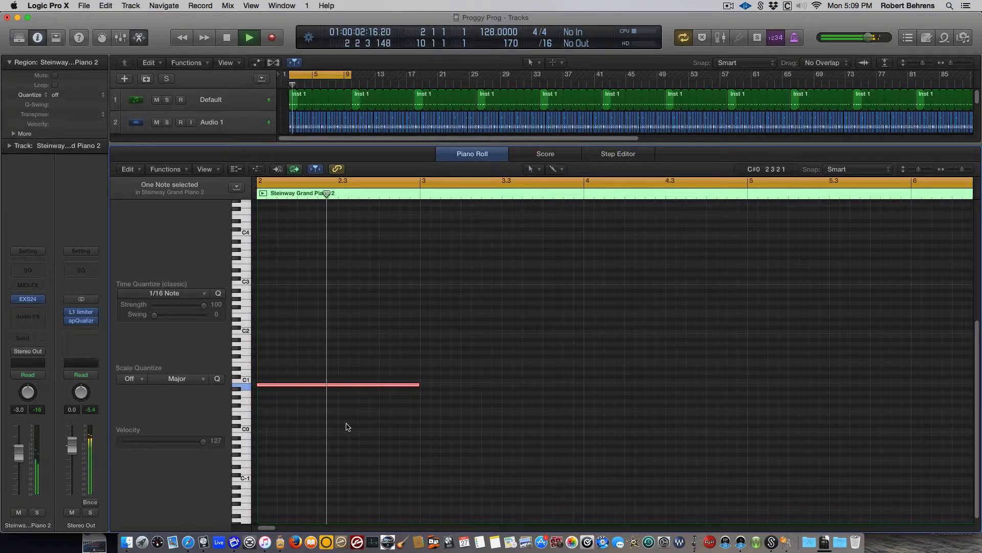
{"action": "key", "text": "space"}
{"action": "left_click_drag", "start_coordinate": [419, 385], "coordinate": [399, 385]}
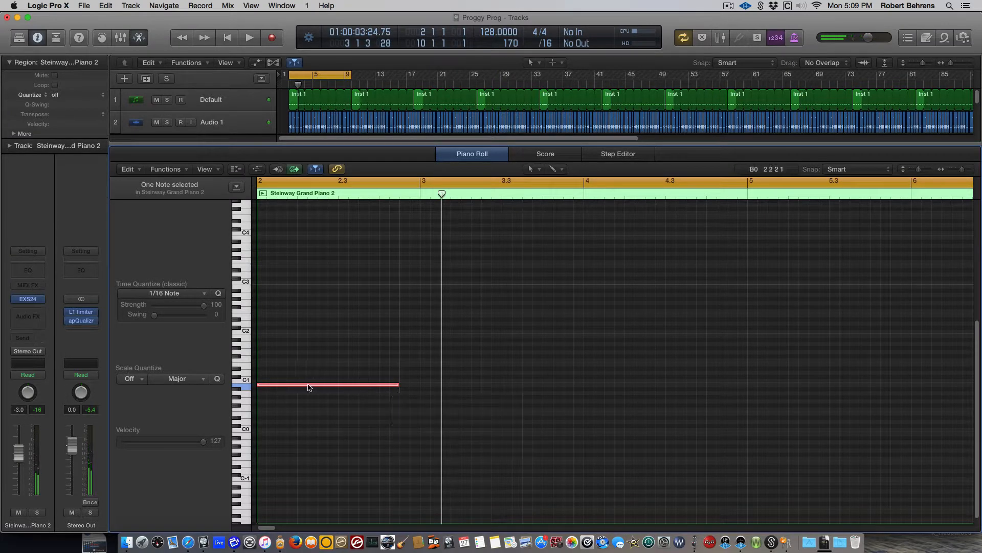
Copy the B0 note to D0 directly after it, shorten the copy to end just after 3.3, and play it back.
{"action": "left_click_drag", "start_coordinate": [311, 387], "coordinate": [436, 423]}
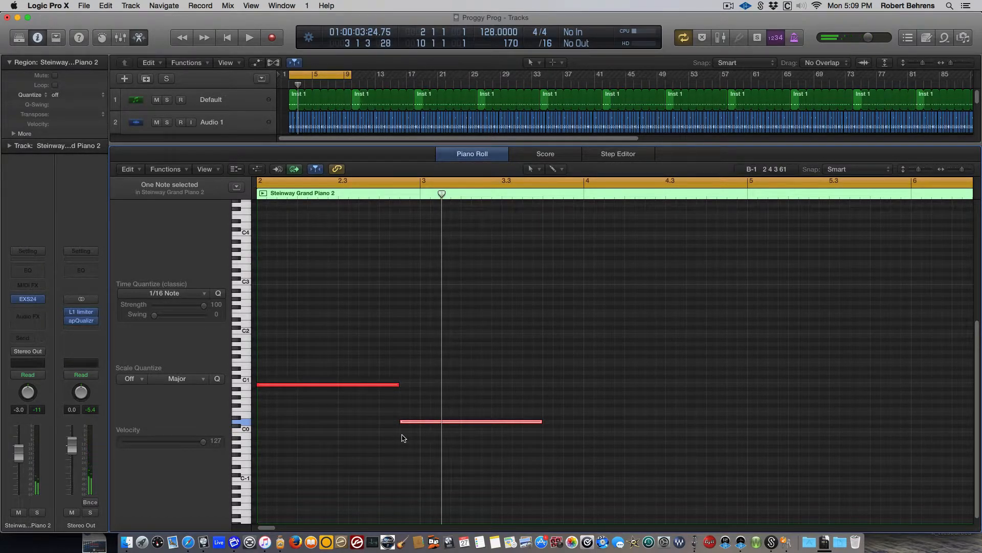
{"action": "left_click_drag", "start_coordinate": [539, 421], "coordinate": [582, 428]}
{"action": "key", "text": "space"}
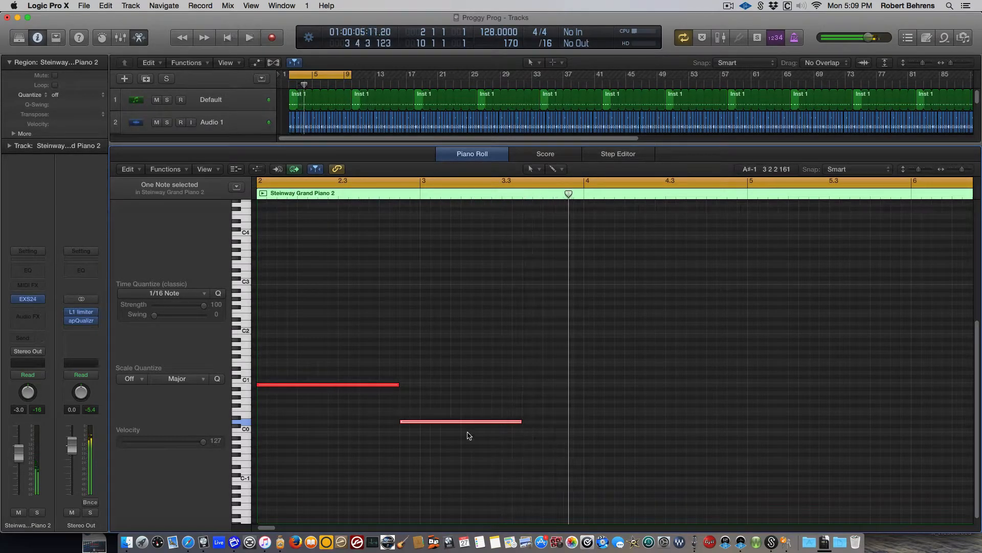
Copy the D0 note to G0 directly after it, extend the copy to bar 6, and play it back.
{"action": "left_click_drag", "start_coordinate": [444, 422], "coordinate": [569, 401]}
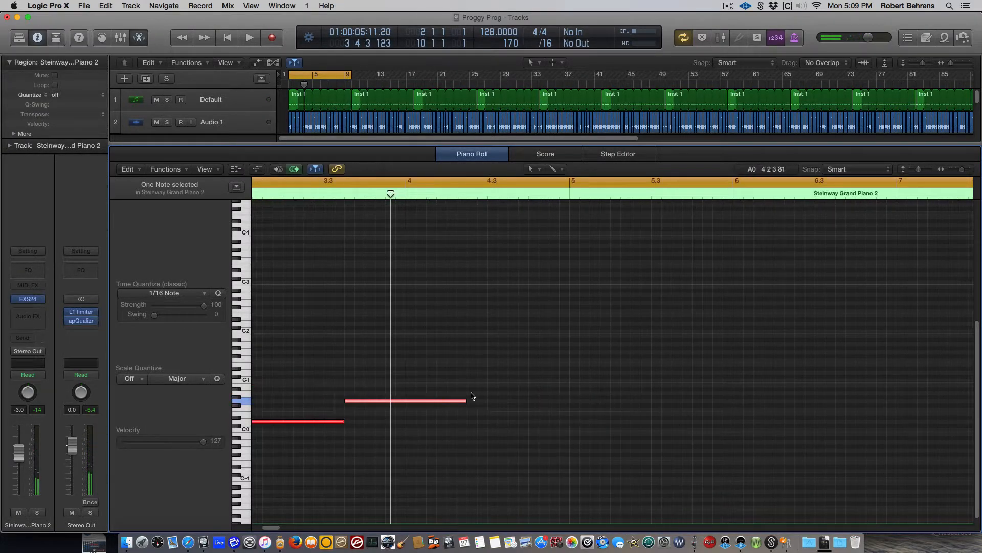
{"action": "left_click_drag", "start_coordinate": [465, 402], "coordinate": [734, 415]}
{"action": "key", "text": "space"}
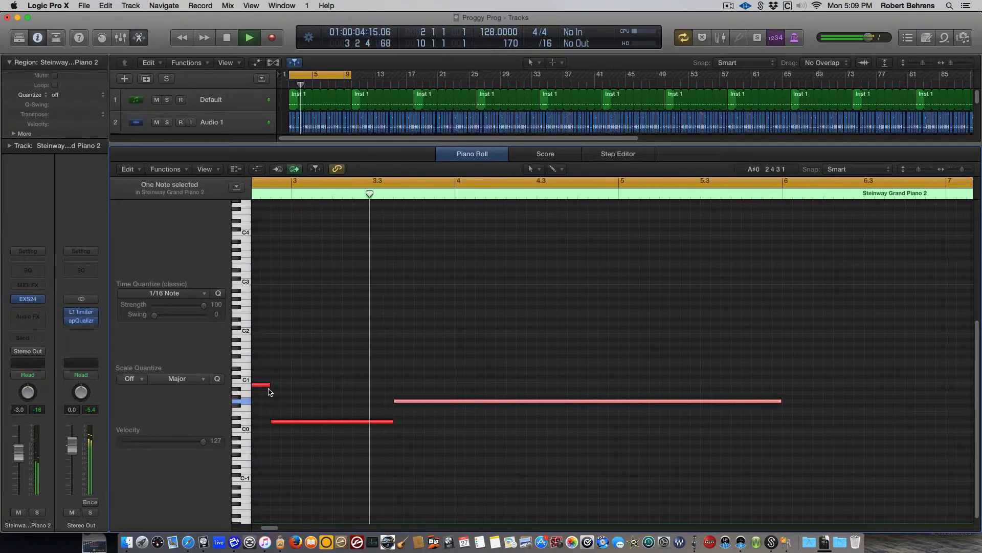
Start the G0 note about an eighth note before bar 4, lengthen the D0 note to meet it, and play the line.
{"action": "key", "text": "space"}
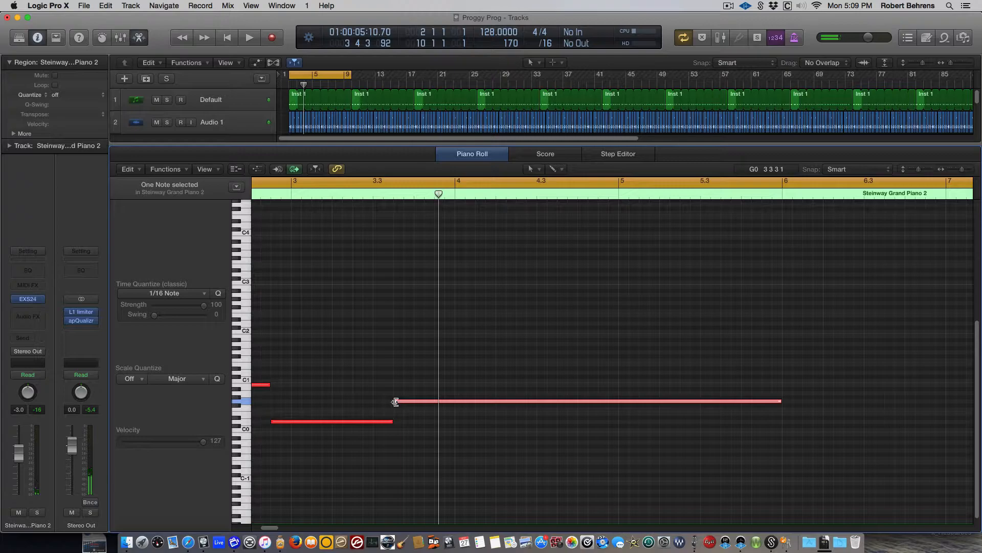
{"action": "left_click_drag", "start_coordinate": [396, 401], "coordinate": [432, 427]}
{"action": "key", "text": "space"}
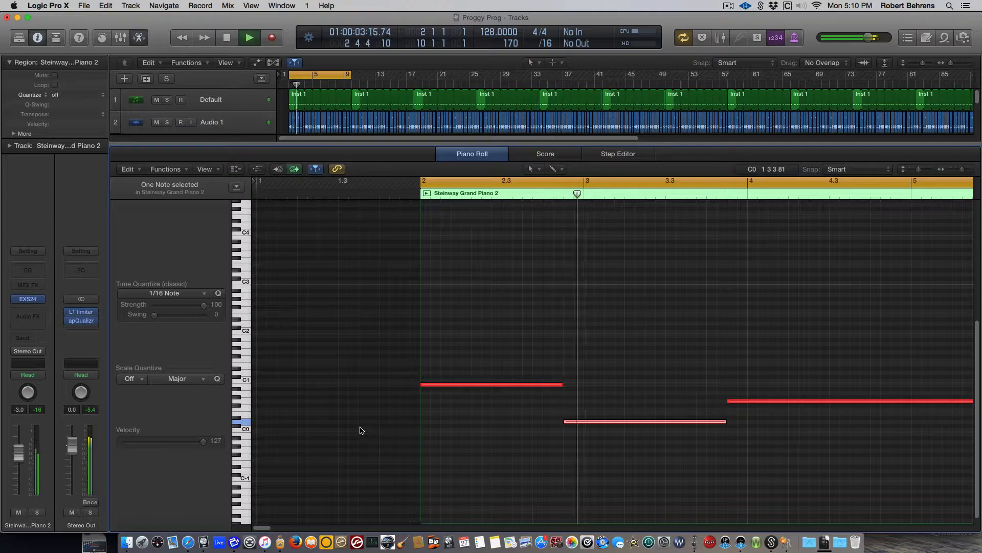
Play back the B0, D0 and G0 root-note line from bar 2 several times and follow it to bar 6.
{"action": "scroll", "coordinate": [353, 424], "scroll_direction": "right", "scroll_amount": 5}
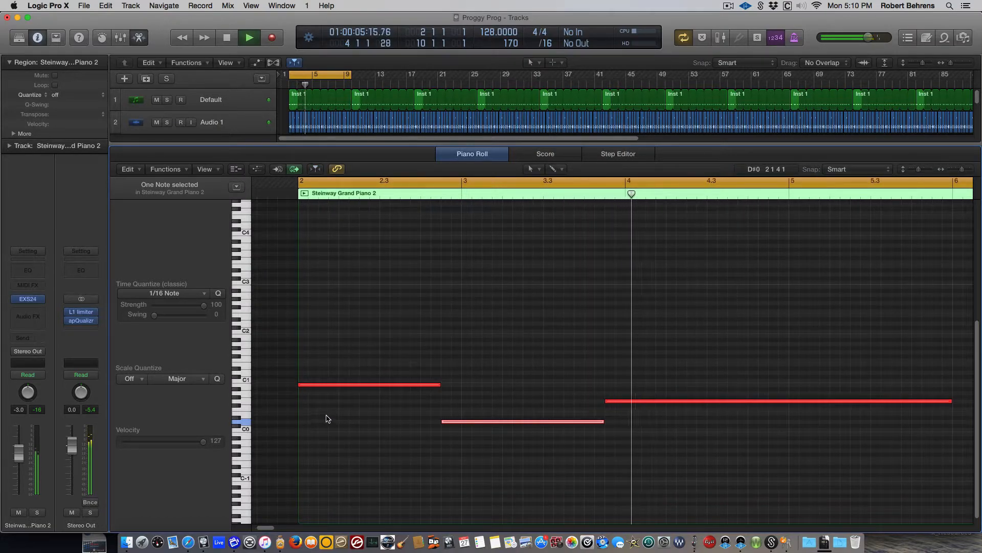
{"action": "scroll", "coordinate": [329, 417], "scroll_direction": "right", "scroll_amount": 5}
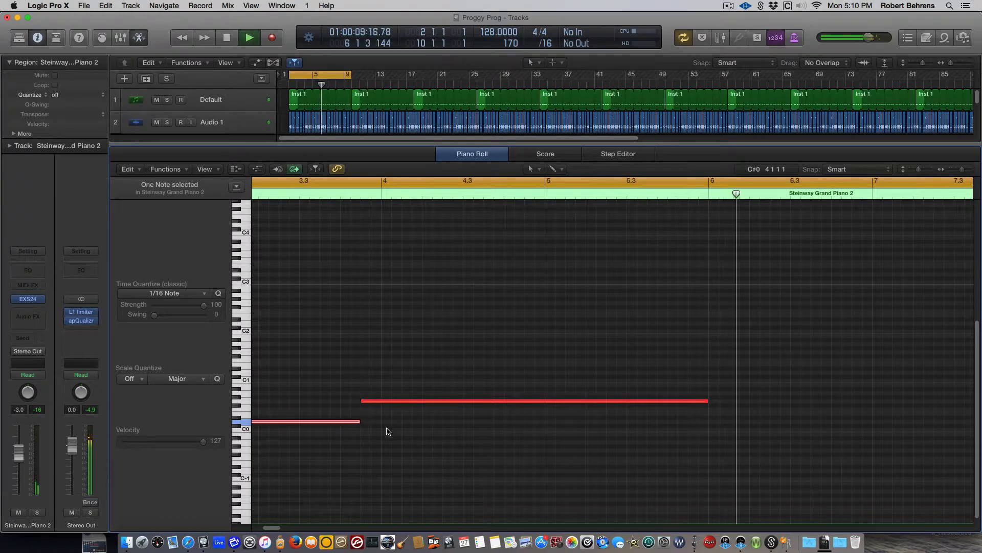
{"action": "key", "text": "space"}
{"action": "key", "text": "space"}
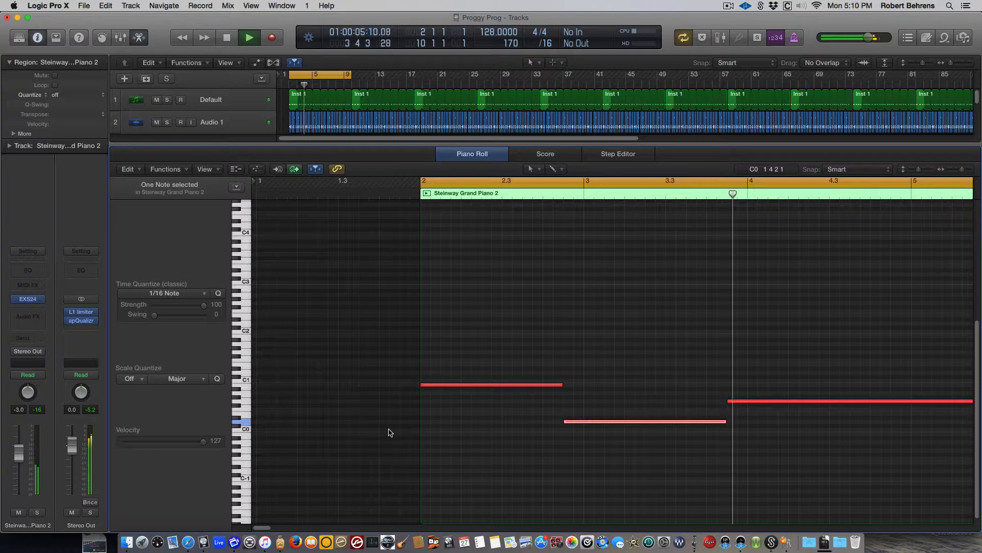
{"action": "scroll", "coordinate": [405, 431], "scroll_direction": "right", "scroll_amount": 5}
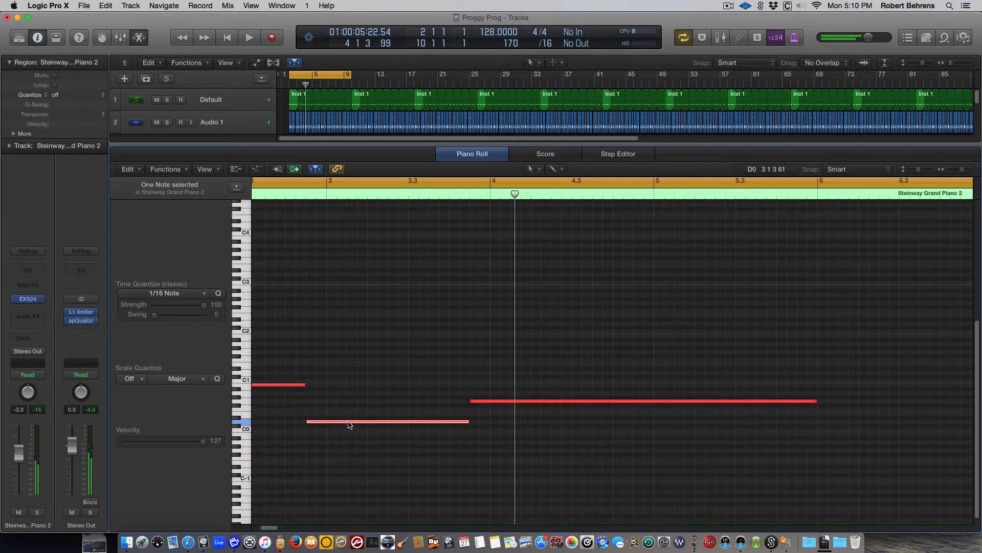
{"action": "key", "text": "space"}
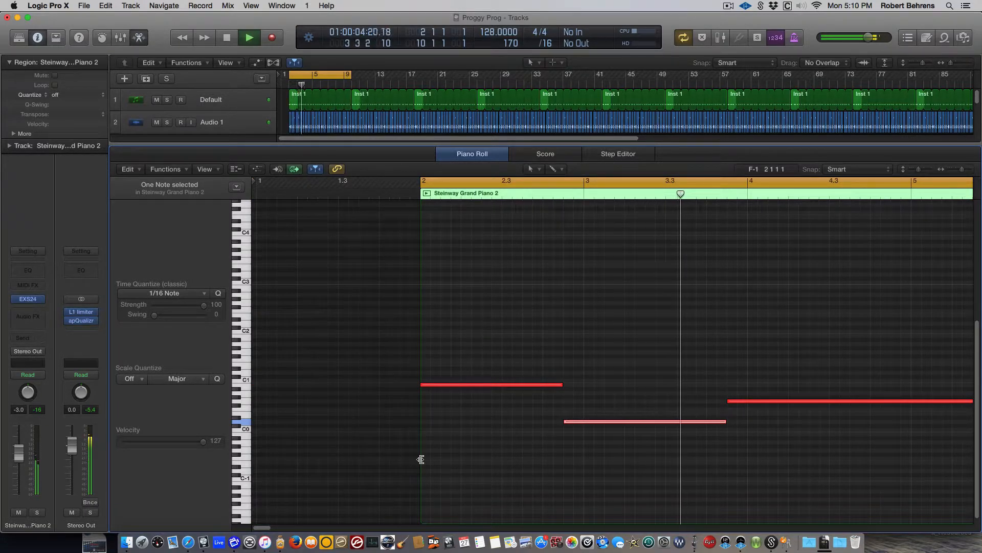
{"action": "key", "text": "space"}
Copy the D0 note to F#0 at bar 6, ending about an eighth note before bar 7, add a D0 copy after it, and play back.
{"action": "scroll", "coordinate": [551, 432], "scroll_direction": "right", "scroll_amount": 5}
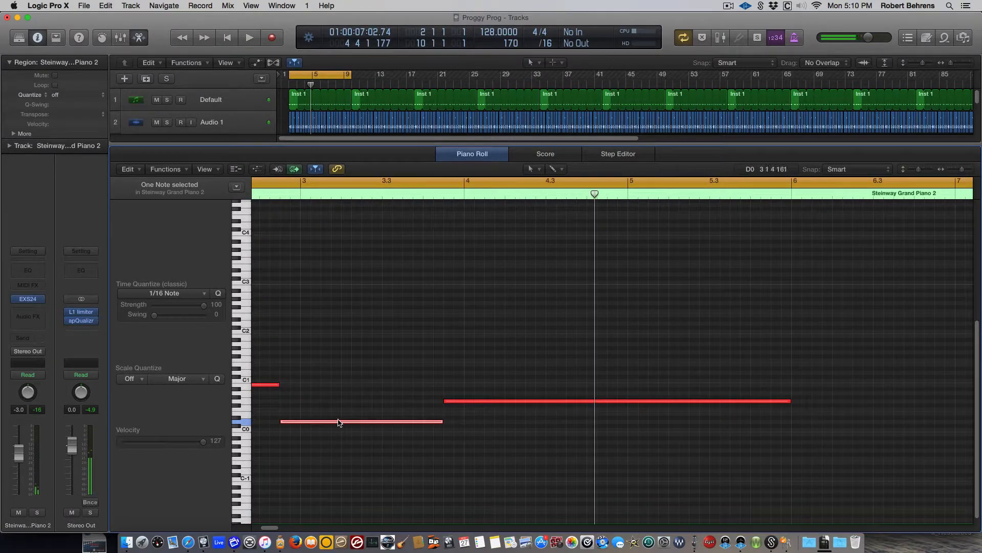
{"action": "left_click_drag", "start_coordinate": [332, 424], "coordinate": [845, 407]}
{"action": "mouse_move", "coordinate": [953, 406]}
{"action": "left_mouse_down"}
{"action": "mouse_move", "coordinate": [932, 404]}
{"action": "mouse_move", "coordinate": [976, 422]}
{"action": "mouse_move", "coordinate": [952, 423]}
{"action": "left_mouse_up"}
{"action": "key", "text": "space"}
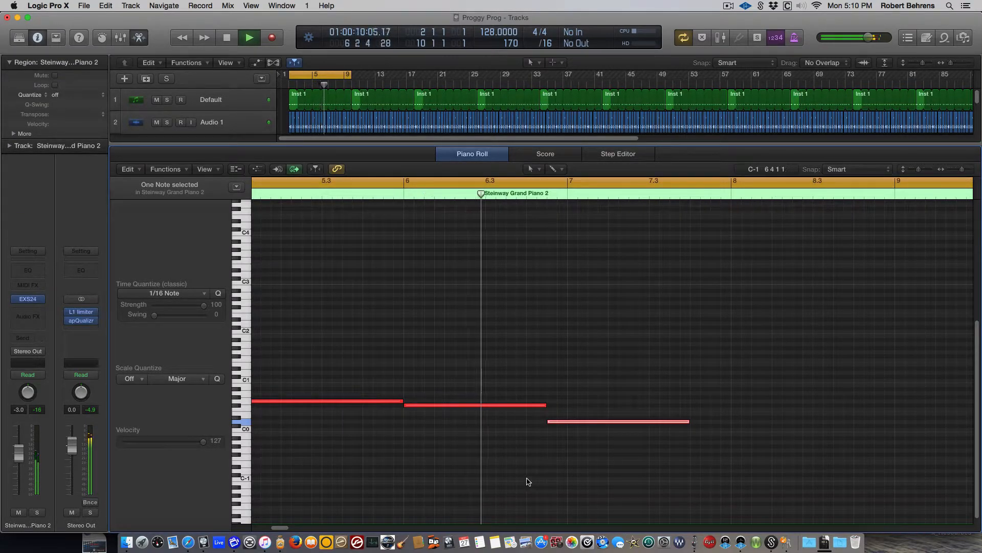
Stop playback and lengthen the second D0 note to end about an eighth note before bar 8.
{"action": "key", "text": "space"}
{"action": "left_click", "coordinate": [688, 422]}
{"action": "left_click_drag", "start_coordinate": [689, 422], "coordinate": [711, 421]}
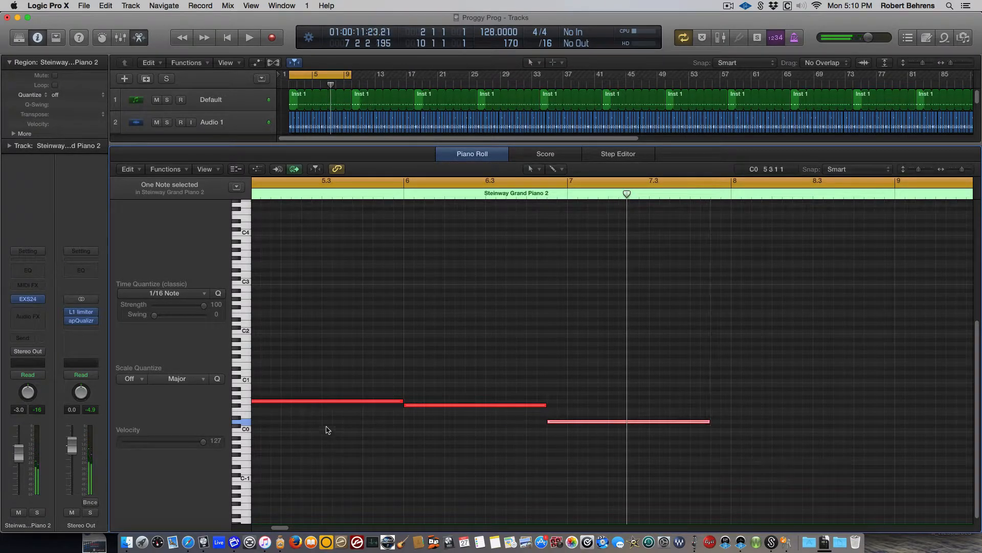
Copy the long G0 note directly after the second D0 note so it ends at bar 10, and play back the line.
{"action": "left_click", "coordinate": [305, 402]}
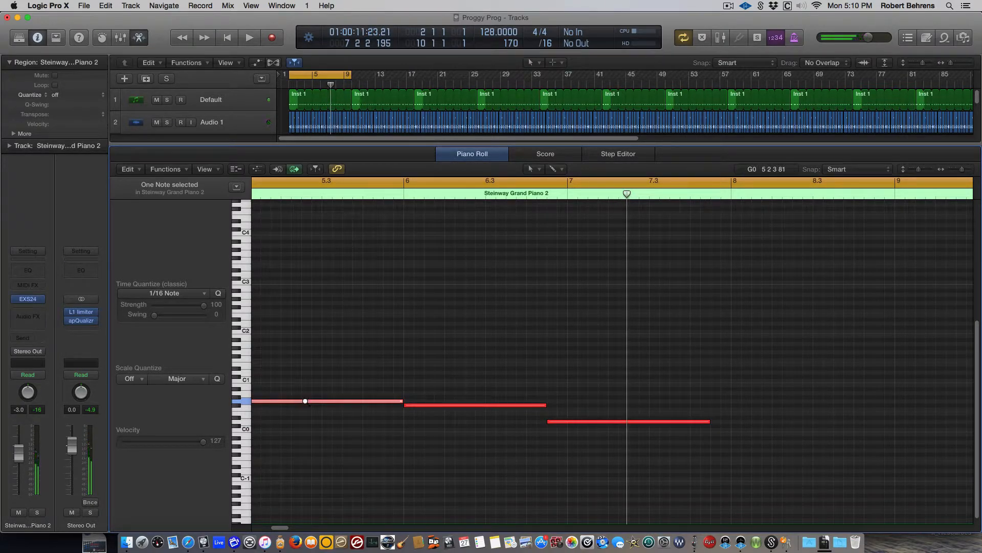
{"action": "left_click_drag", "start_coordinate": [293, 404], "coordinate": [948, 397]}
{"action": "left_click_drag", "start_coordinate": [721, 401], "coordinate": [721, 405]}
{"action": "scroll", "coordinate": [633, 366], "scroll_direction": "right", "scroll_amount": 5}
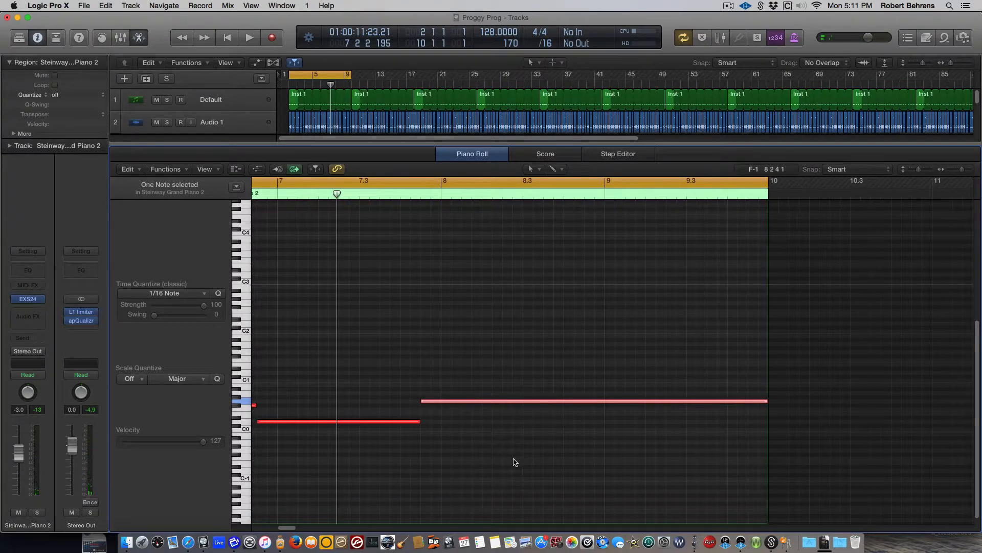
{"action": "key", "text": "space"}
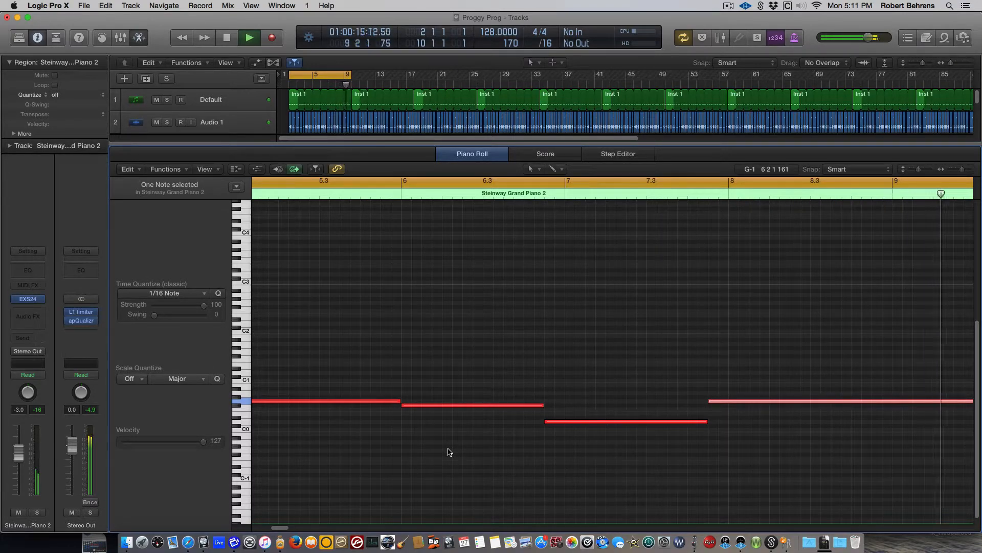
{"action": "key", "text": "Return"}
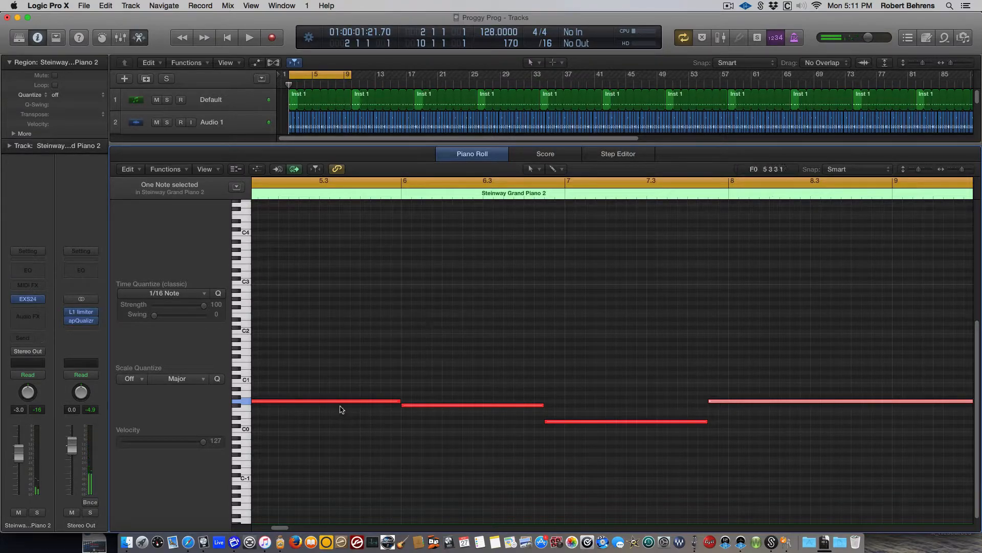
Audition the root notes one by one, from the B0 at bar 2 to the last G0 before bar 8.
{"action": "left_click", "coordinate": [342, 401]}
{"action": "scroll", "coordinate": [484, 404], "scroll_direction": "left", "scroll_amount": 12}
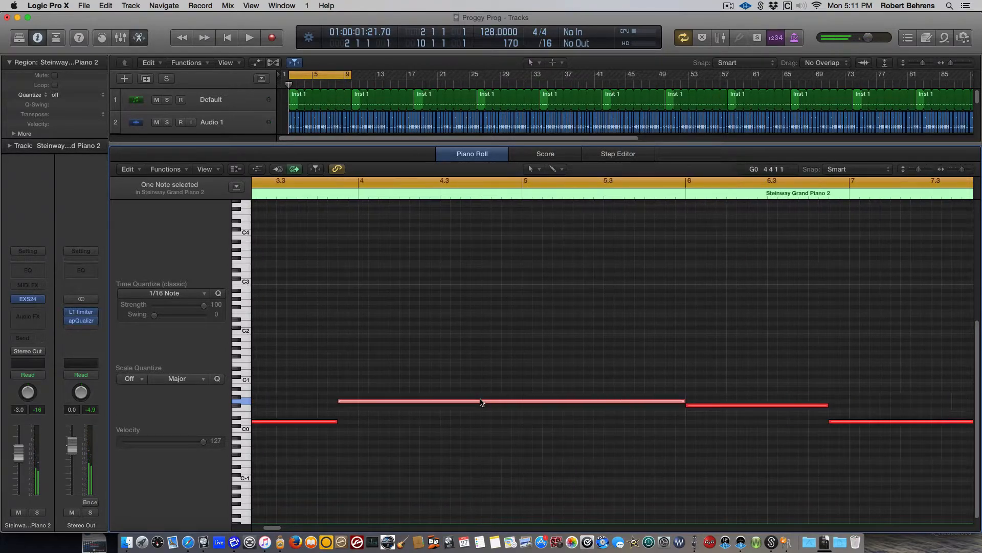
{"action": "left_click", "coordinate": [441, 385]}
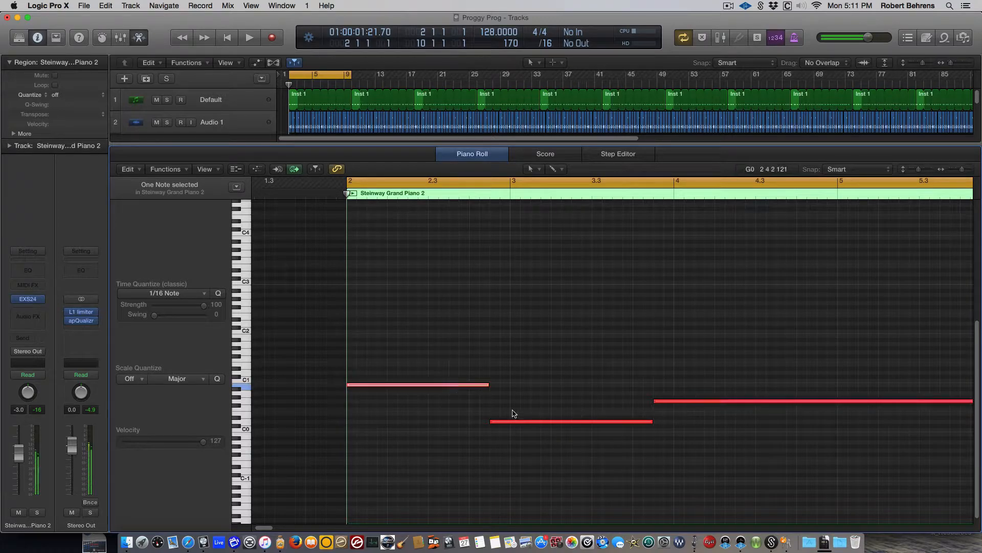
{"action": "left_click", "coordinate": [523, 423]}
{"action": "left_click", "coordinate": [661, 401]}
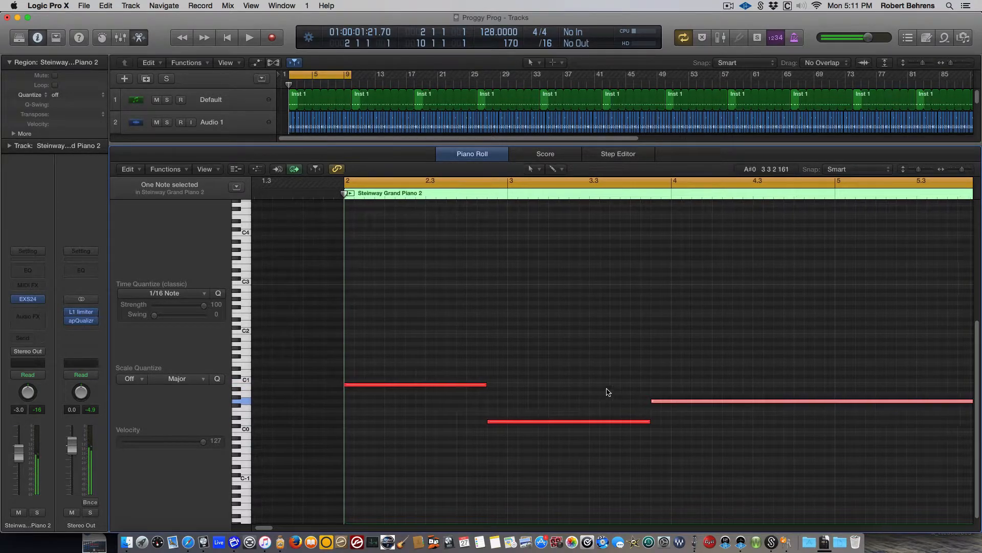
{"action": "scroll", "coordinate": [609, 391], "scroll_direction": "right", "scroll_amount": 5}
{"action": "scroll", "coordinate": [614, 389], "scroll_direction": "right", "scroll_amount": 3}
{"action": "left_click", "coordinate": [663, 405]}
{"action": "left_click", "coordinate": [788, 422]}
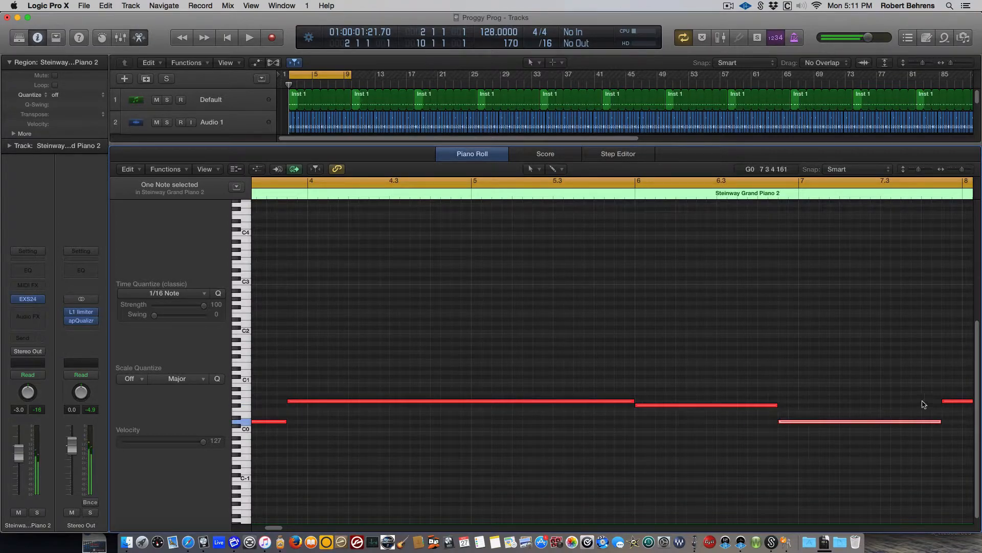
{"action": "left_click", "coordinate": [949, 401]}
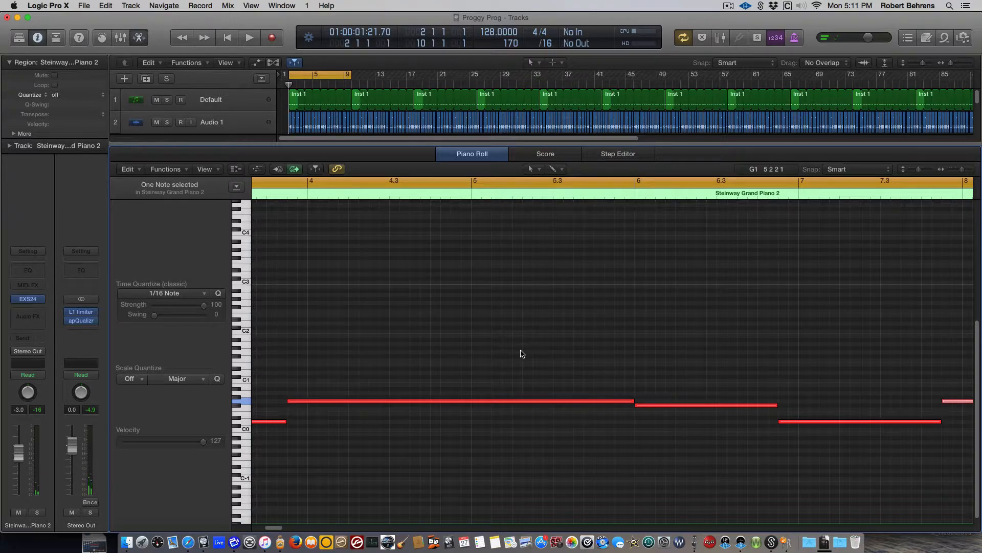
Copy the B0 note at bar 2 up to B1 and F#2, and play back the stacked notes.
{"action": "scroll", "coordinate": [394, 332], "scroll_direction": "left", "scroll_amount": 8}
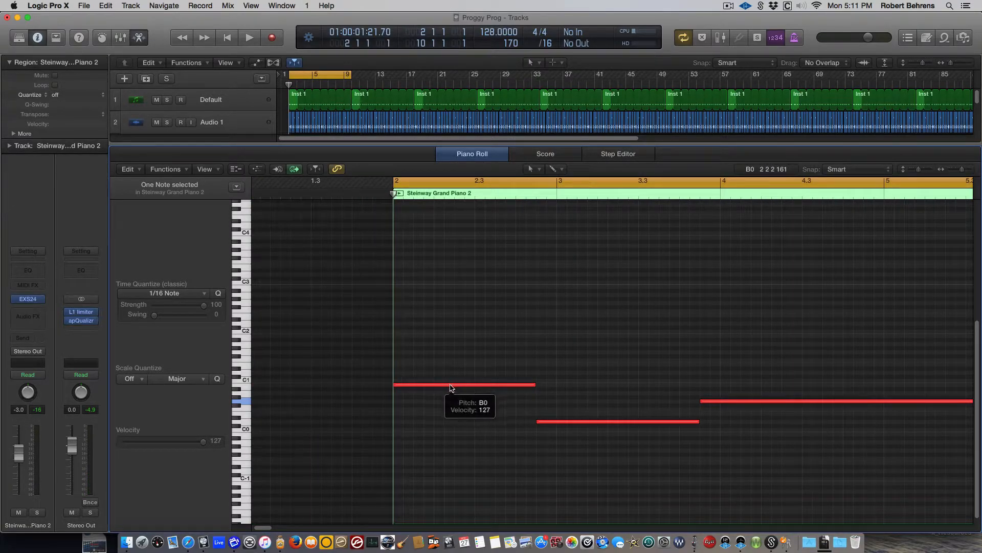
{"action": "left_click_drag", "start_coordinate": [429, 387], "coordinate": [427, 308]}
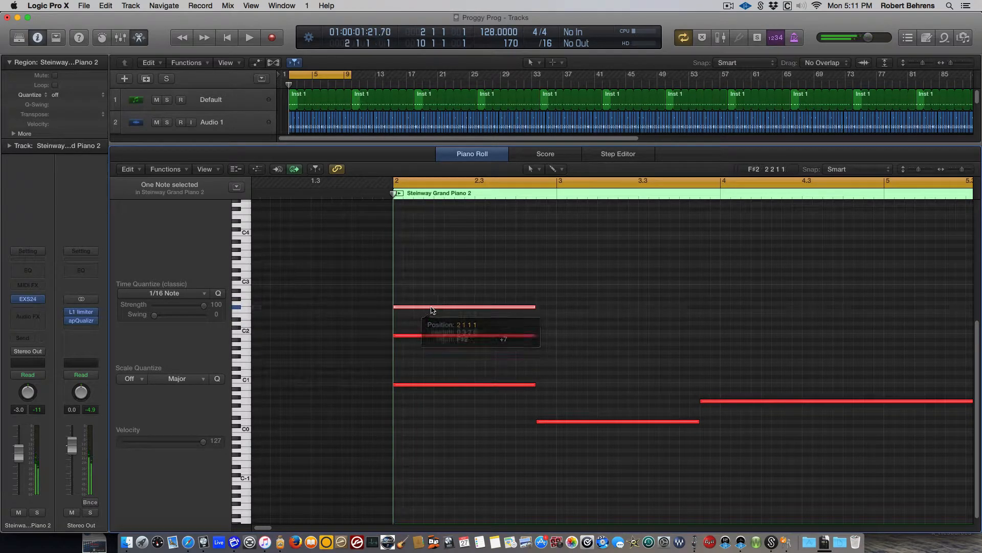
{"action": "key", "text": "space"}
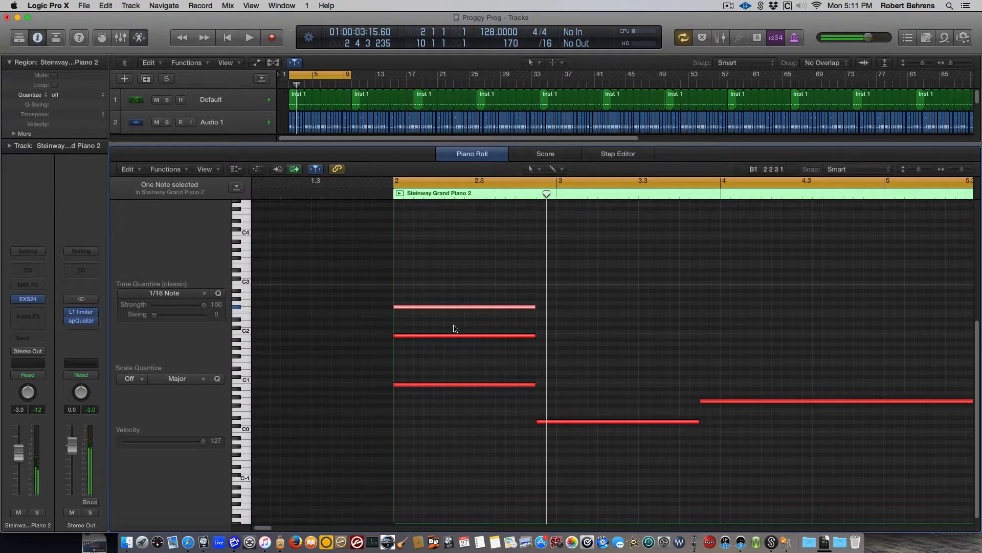
Add further copies at B2, D#3 and F#3 above the B0 note and play back the full chord.
{"action": "mouse_move", "coordinate": [455, 309]}
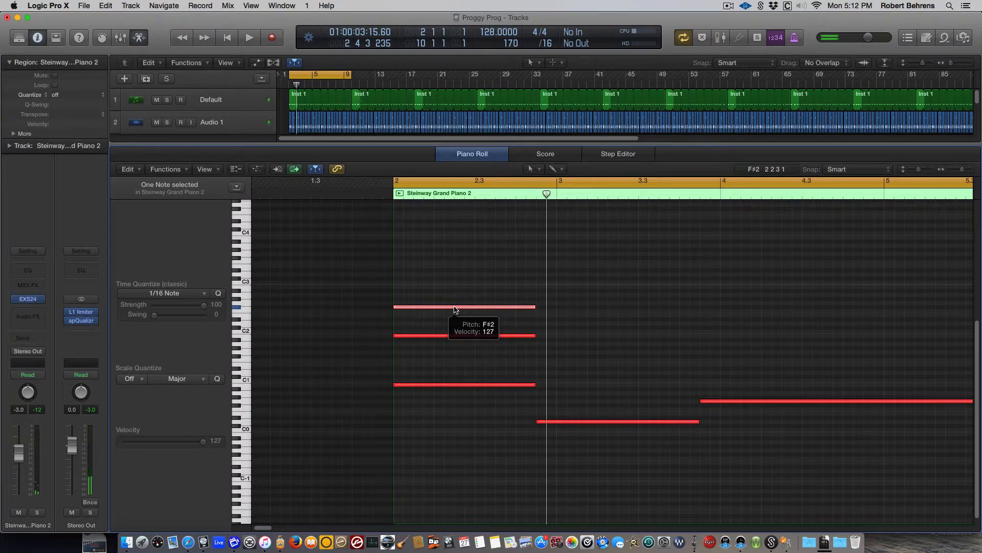
{"action": "left_click_drag", "start_coordinate": [449, 309], "coordinate": [440, 258]}
{"action": "key", "text": "space"}
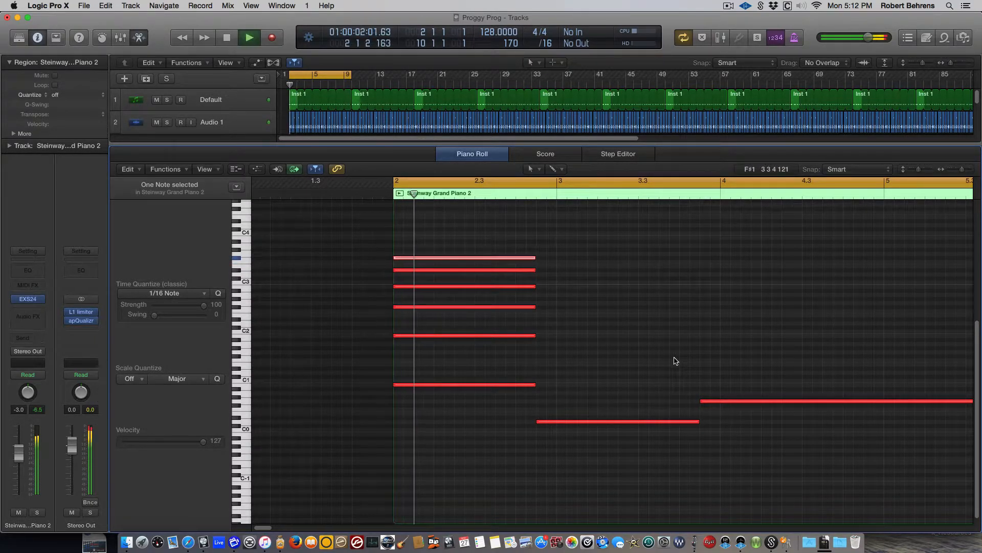
{"action": "key", "text": "space"}
Copy the first D0 note up to D2, F#2 and A2, and play it back after the first chord.
{"action": "left_click", "coordinate": [608, 422]}
{"action": "left_click_drag", "start_coordinate": [607, 423], "coordinate": [586, 295]}
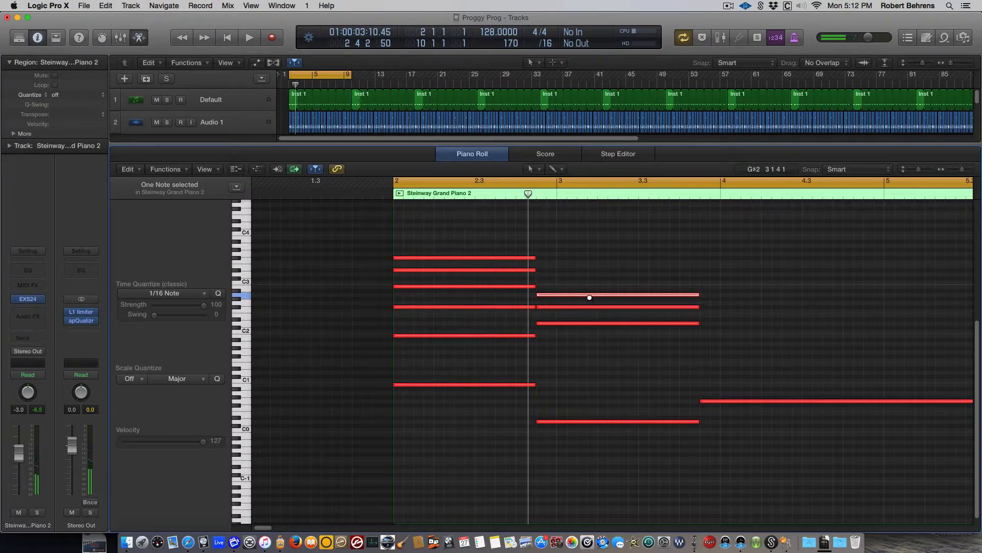
{"action": "left_click", "coordinate": [591, 298]}
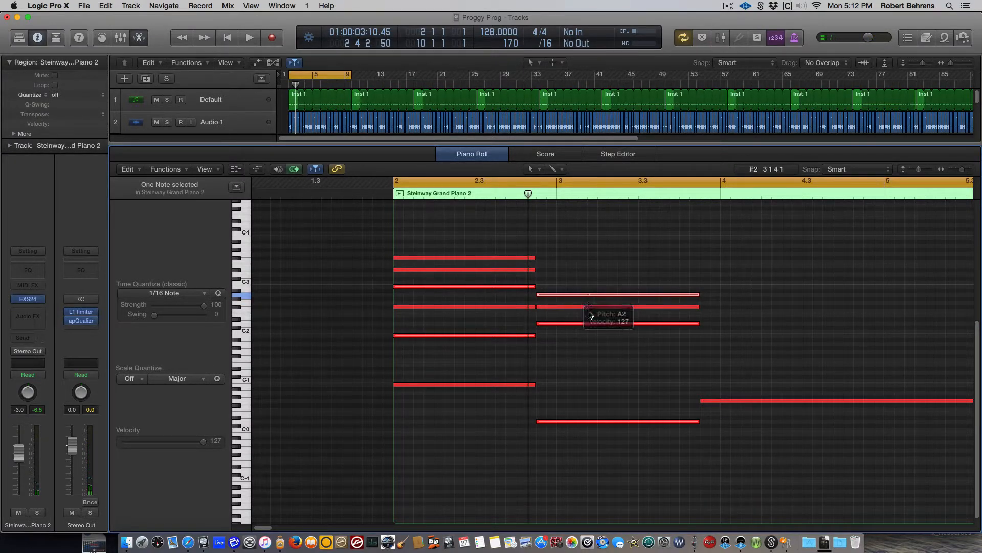
{"action": "key", "text": "space"}
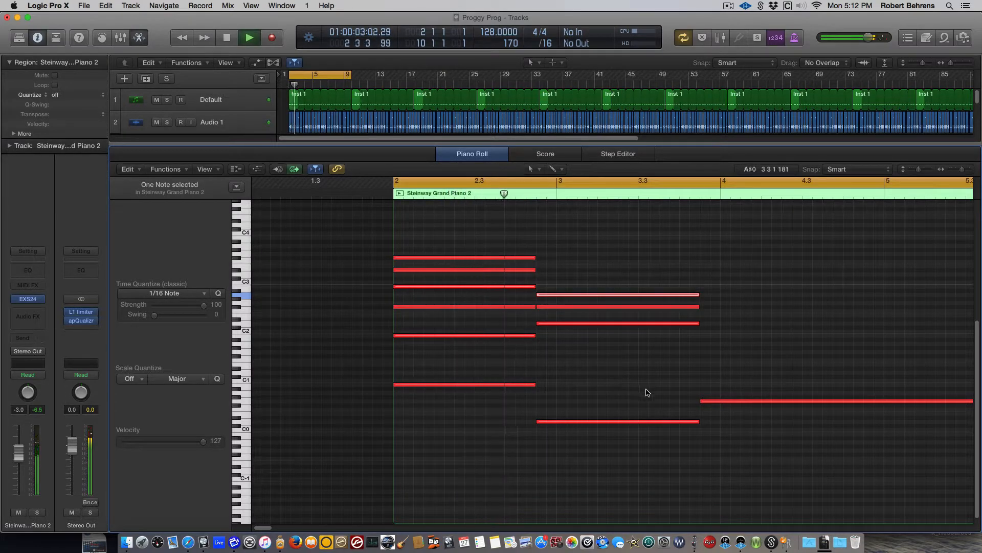
{"action": "key", "text": "space"}
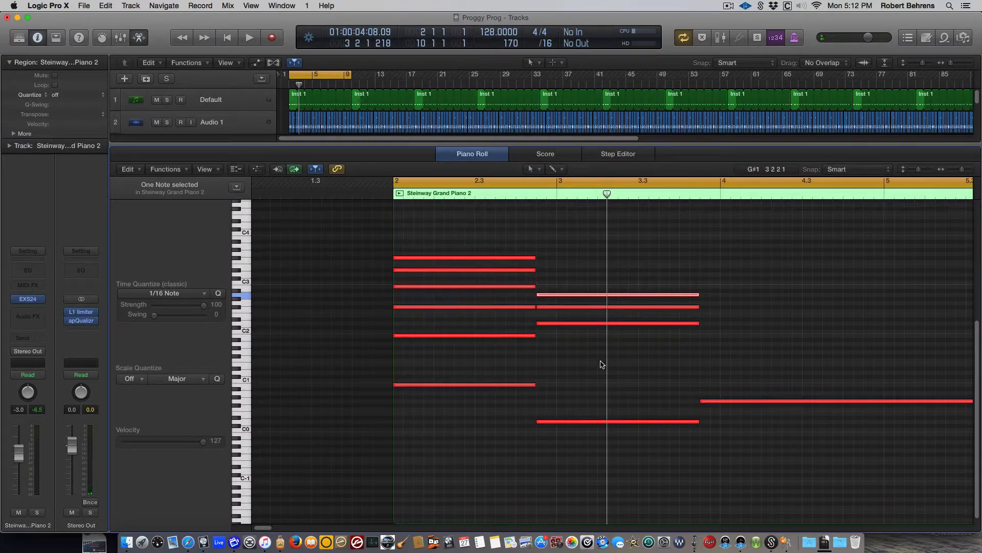
Audition the second chord's notes, add copies at C#3 and A3, select all six notes, and play back the chord.
{"action": "left_click", "coordinate": [582, 421]}
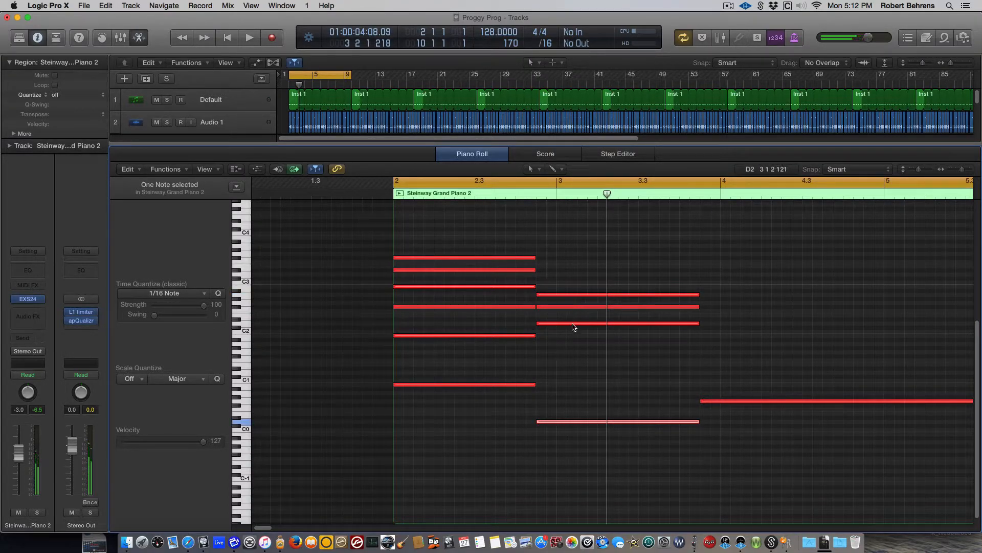
{"action": "left_click", "coordinate": [571, 294]}
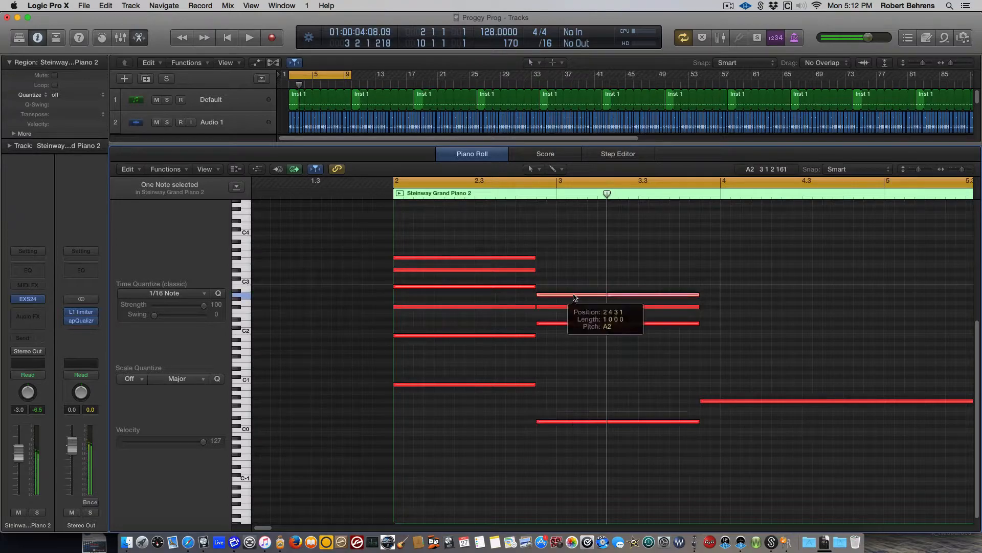
{"action": "left_click", "coordinate": [572, 307]}
{"action": "left_click", "coordinate": [572, 322]}
{"action": "left_click", "coordinate": [571, 295]}
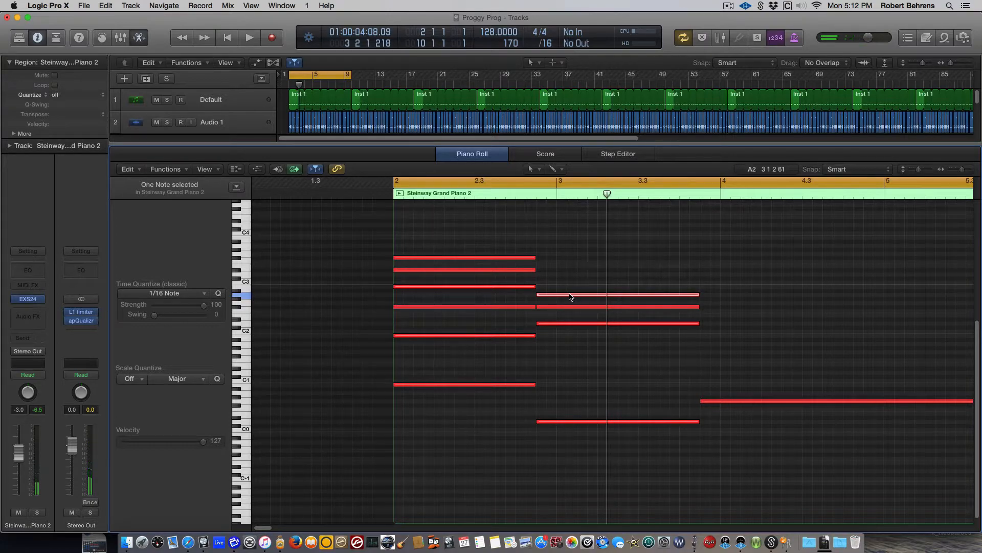
{"action": "left_click_drag", "start_coordinate": [571, 295], "coordinate": [581, 455]}
{"action": "key", "text": "space"}
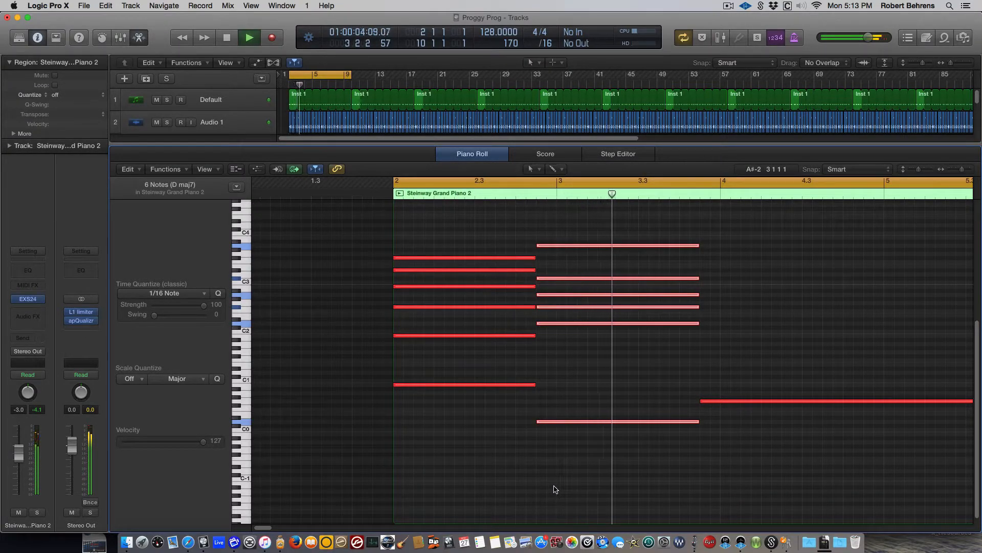
{"action": "key", "text": "space"}
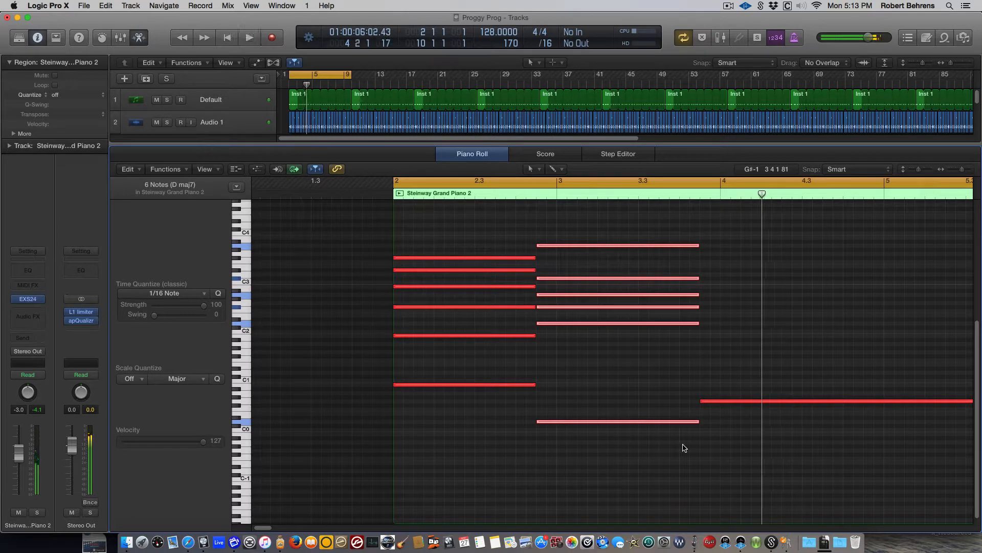
Play back the first two chords again and audition the G0 note that starts just before bar 4.
{"action": "scroll", "coordinate": [538, 385], "scroll_direction": "down", "scroll_amount": 1}
{"action": "scroll", "coordinate": [539, 380], "scroll_direction": "right", "scroll_amount": 8}
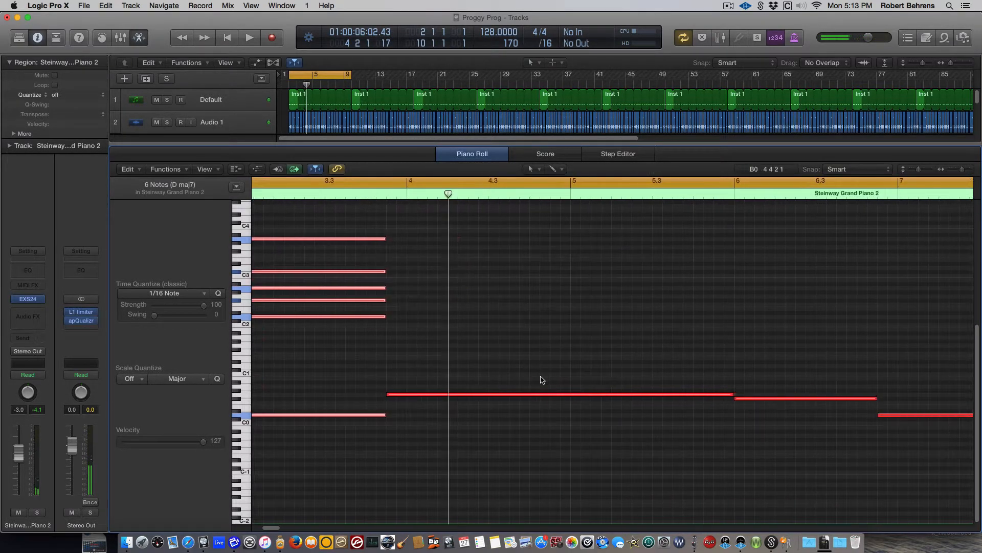
{"action": "key", "text": "space"}
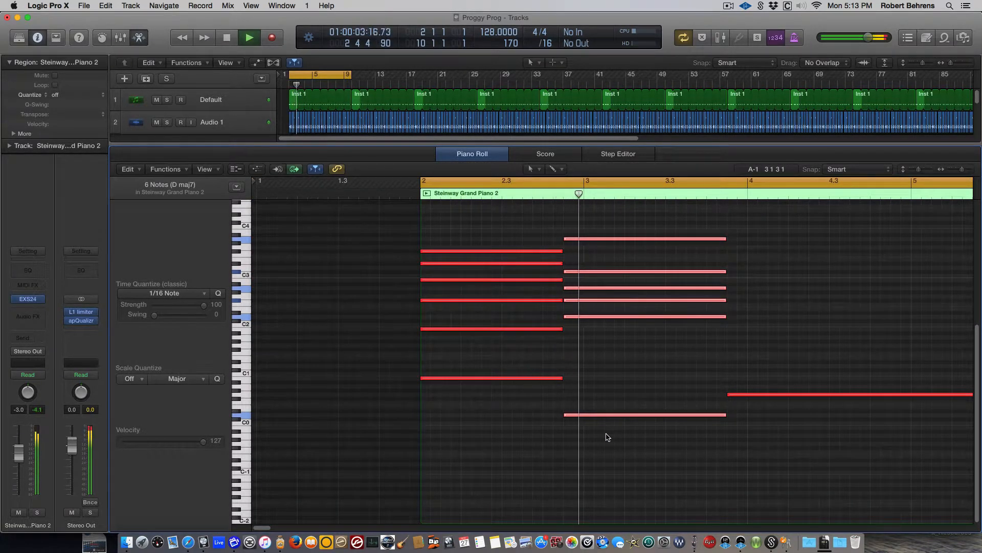
{"action": "key", "text": "space"}
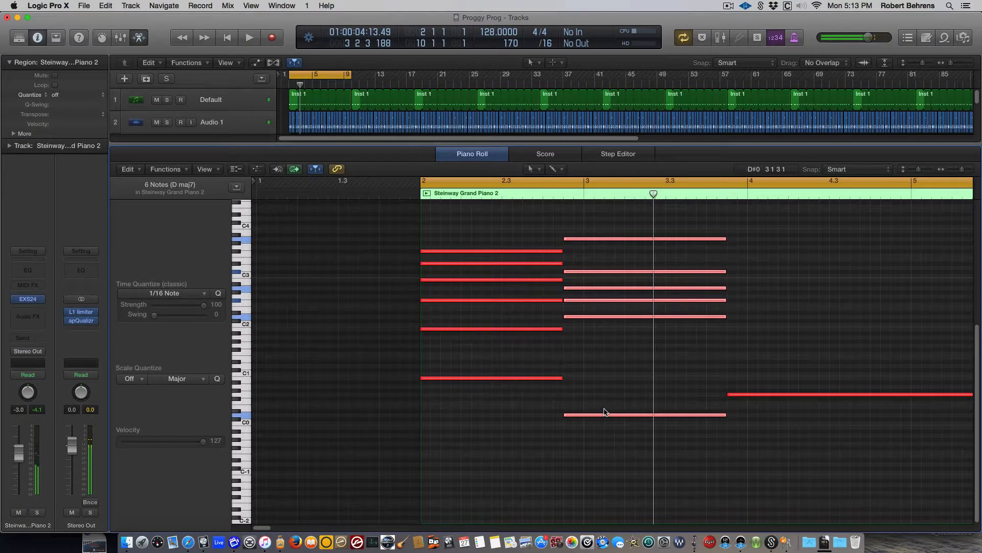
{"action": "scroll", "coordinate": [605, 411], "scroll_direction": "right", "scroll_amount": 5}
{"action": "left_click", "coordinate": [633, 395]}
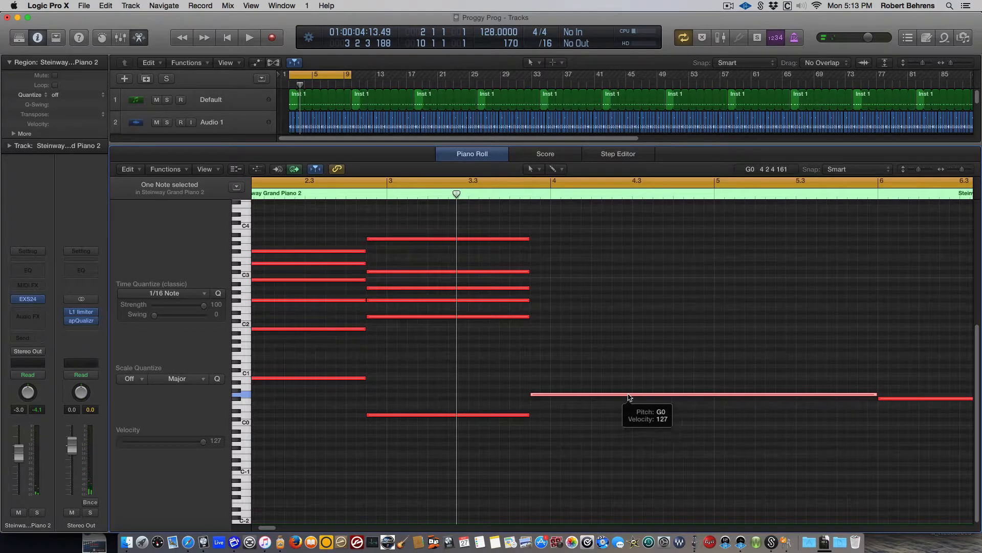
Copy the G0 note just before bar 4 up to D2 and play back into the new pair.
{"action": "left_click_drag", "start_coordinate": [633, 396], "coordinate": [628, 318]}
{"action": "key", "text": "space"}
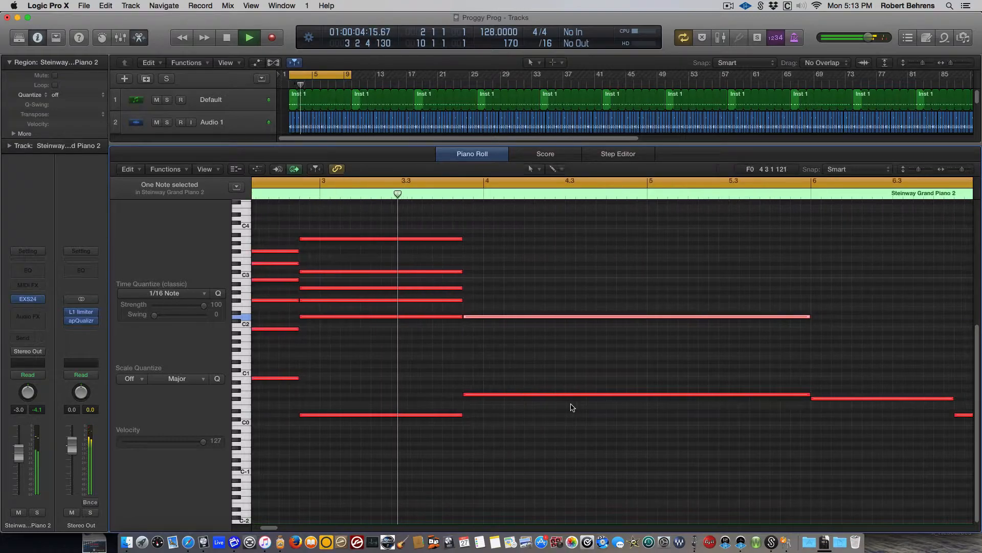
{"action": "key", "text": "space"}
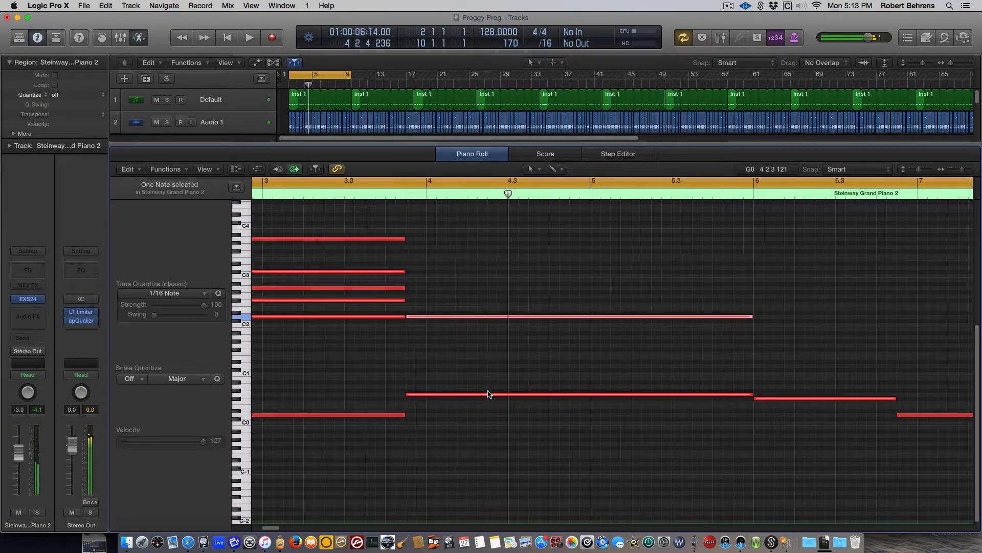
{"action": "left_click", "coordinate": [480, 394]}
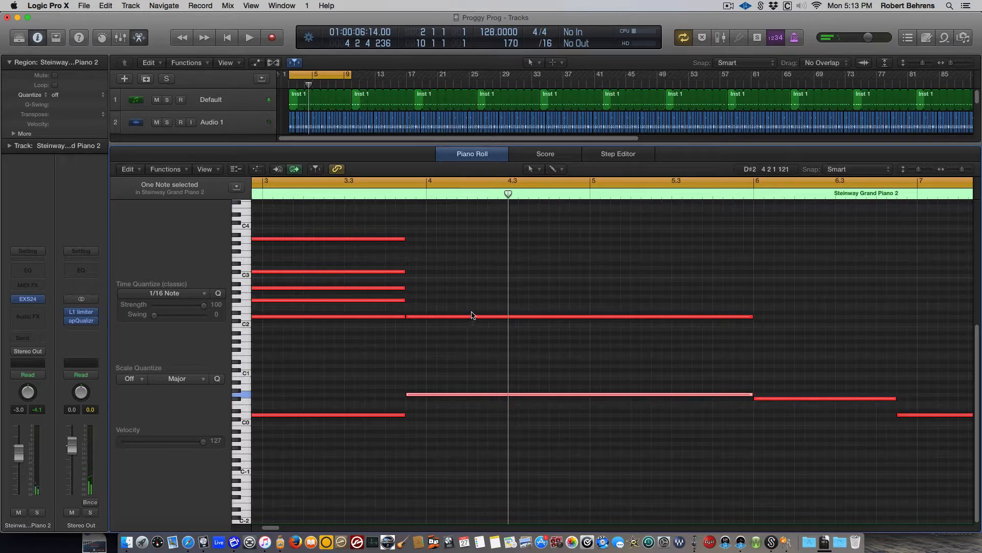
{"action": "left_click", "coordinate": [472, 316]}
{"action": "left_click", "coordinate": [444, 292]}
{"action": "left_click_drag", "start_coordinate": [446, 276], "coordinate": [441, 492]}
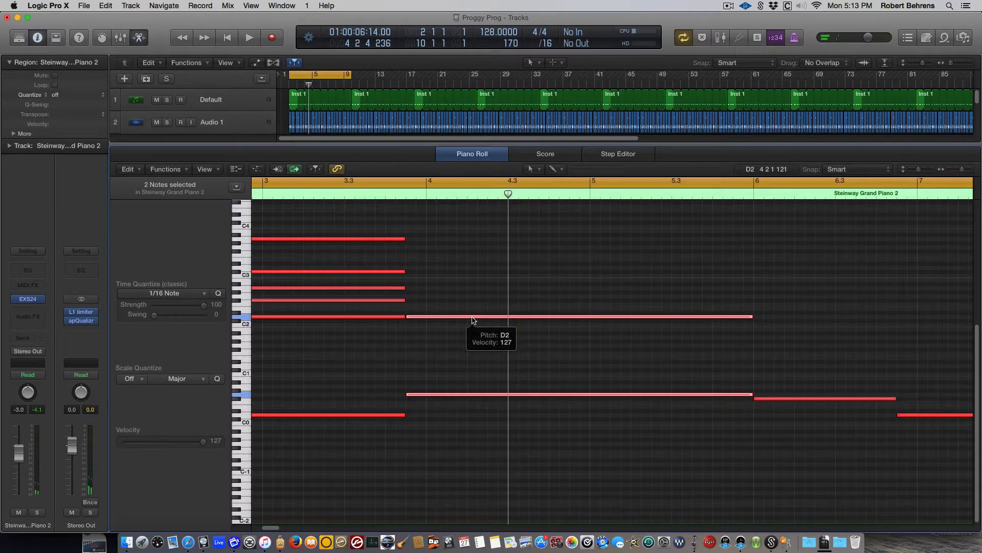
{"action": "left_click_drag", "start_coordinate": [472, 317], "coordinate": [471, 301]}
{"action": "key", "text": "super+z"}
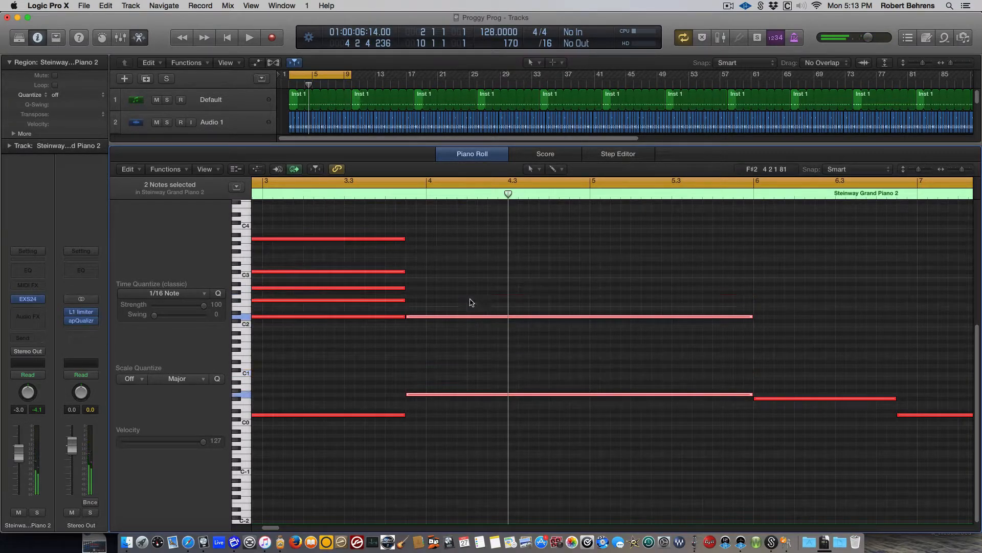
Add further copies at G2, B2, D3 and F#3 above the G0 note and play back the third chord.
{"action": "left_click", "coordinate": [452, 320]}
{"action": "left_click_drag", "start_coordinate": [453, 320], "coordinate": [461, 250]}
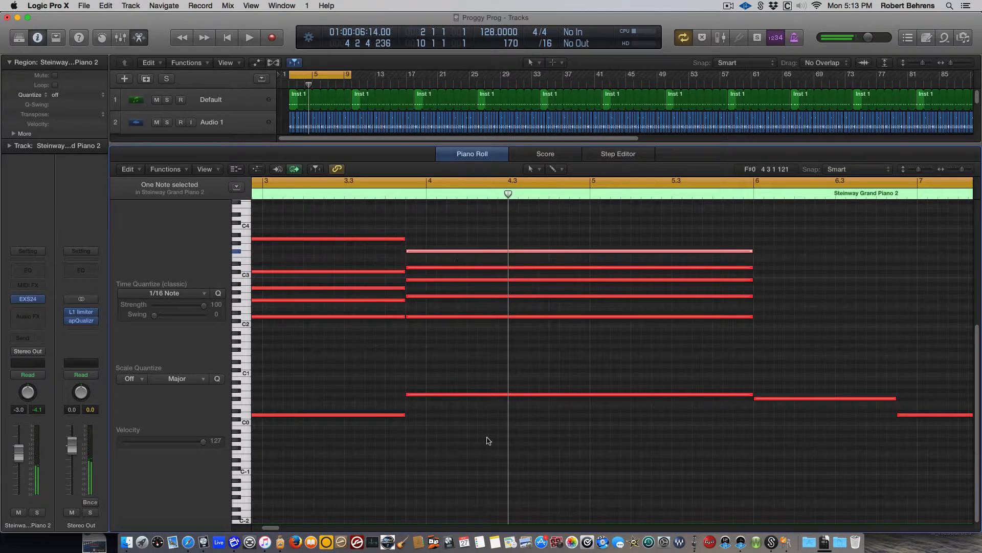
{"action": "key", "text": "space"}
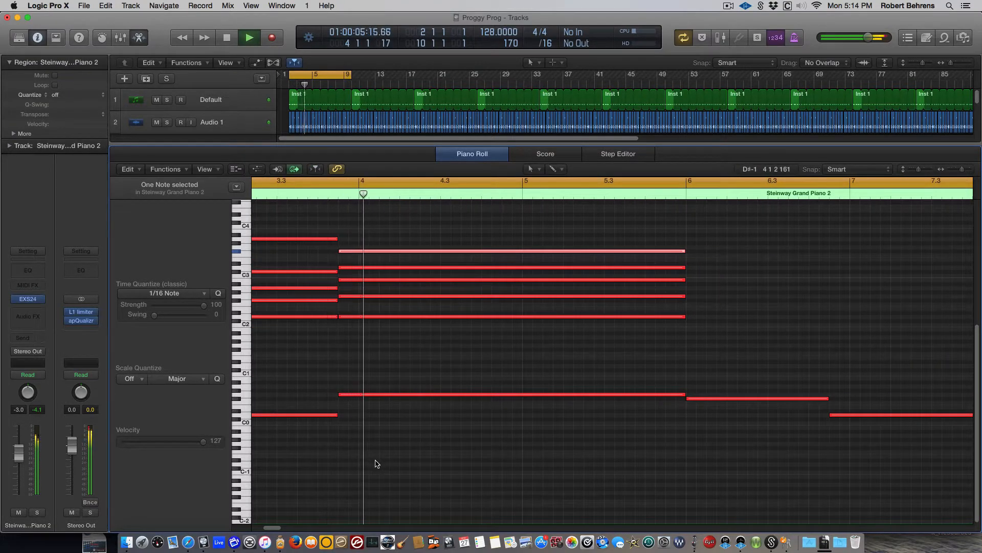
{"action": "key", "text": "space"}
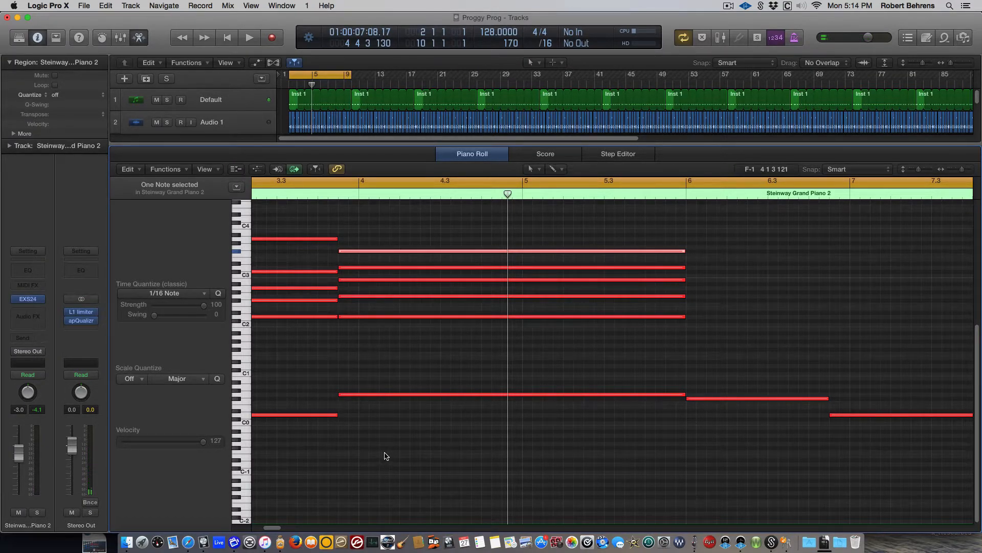
Copy the F#0 note at bar 6 up to C#2 and play back the progression from the start into it.
{"action": "key", "text": "space"}
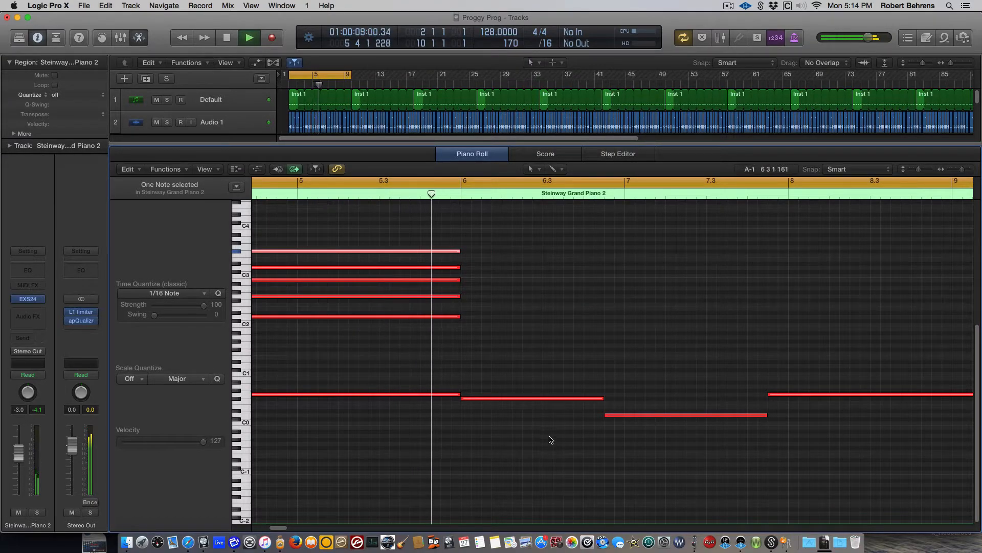
{"action": "key", "text": "space"}
{"action": "left_click", "coordinate": [487, 401]}
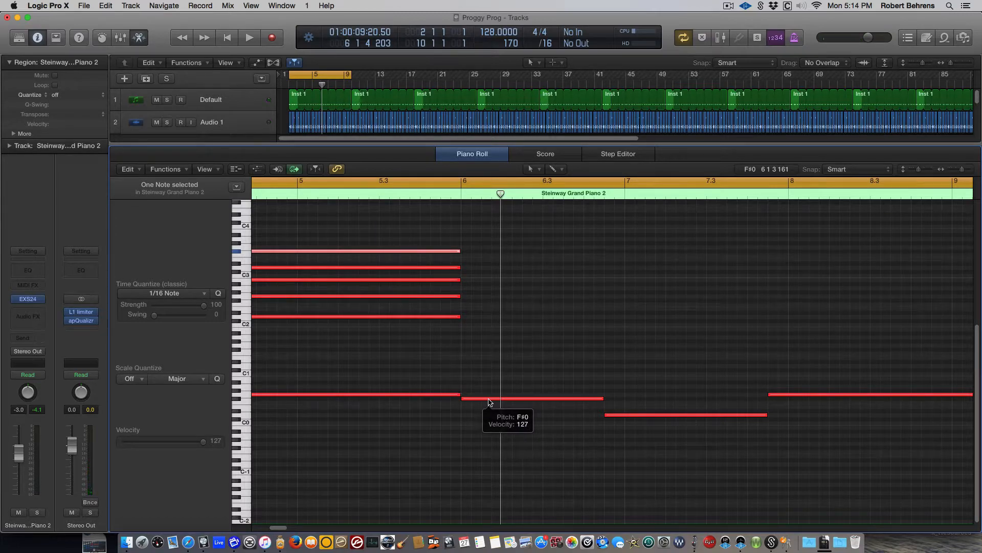
{"action": "left_click", "coordinate": [488, 401]}
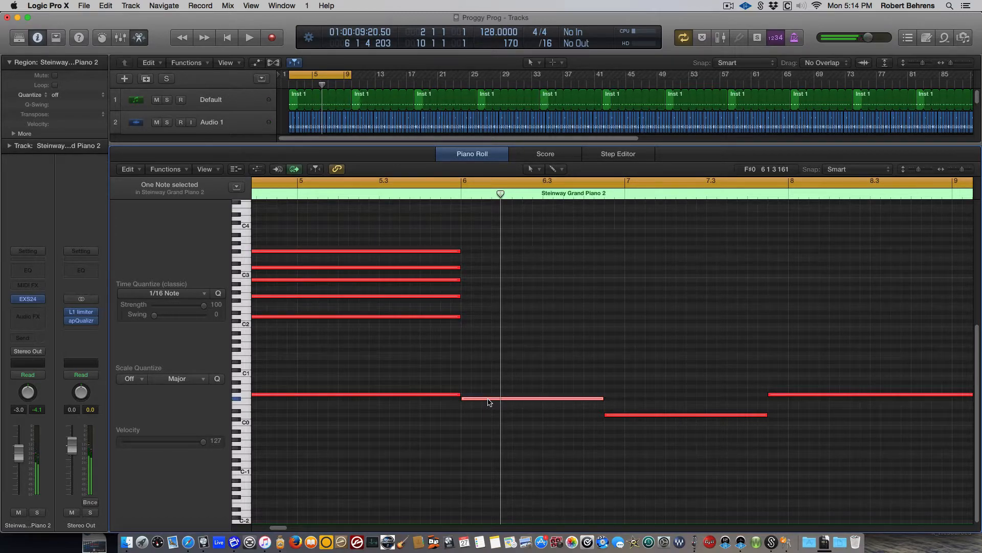
{"action": "left_click_drag", "start_coordinate": [489, 402], "coordinate": [494, 323]}
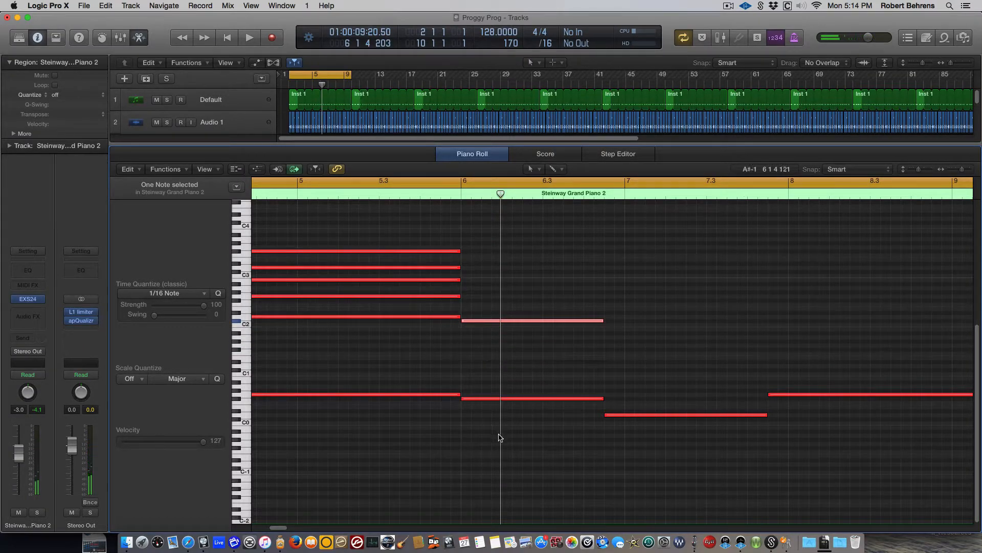
{"action": "key", "text": "Return"}
{"action": "key", "text": "space"}
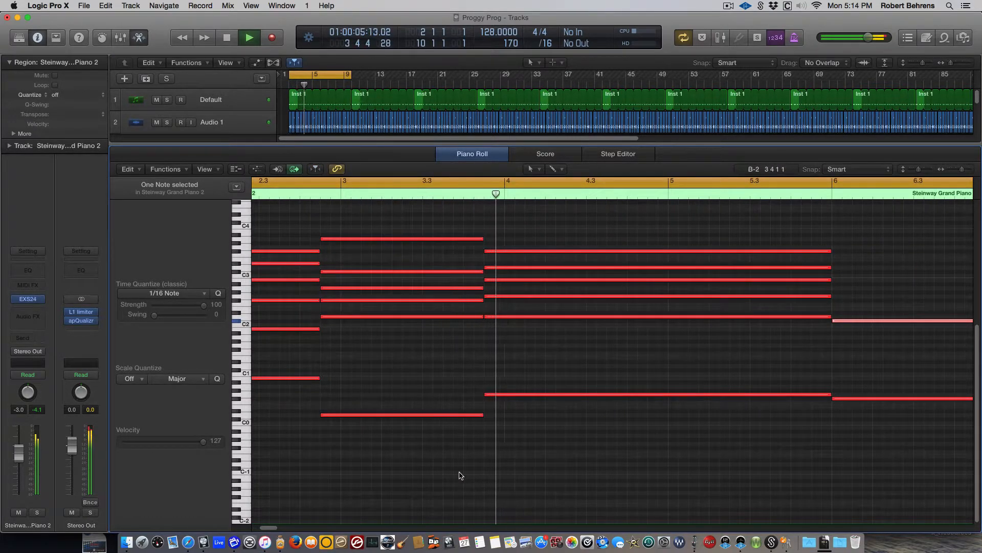
{"action": "scroll", "coordinate": [460, 474], "scroll_direction": "right", "scroll_amount": 2}
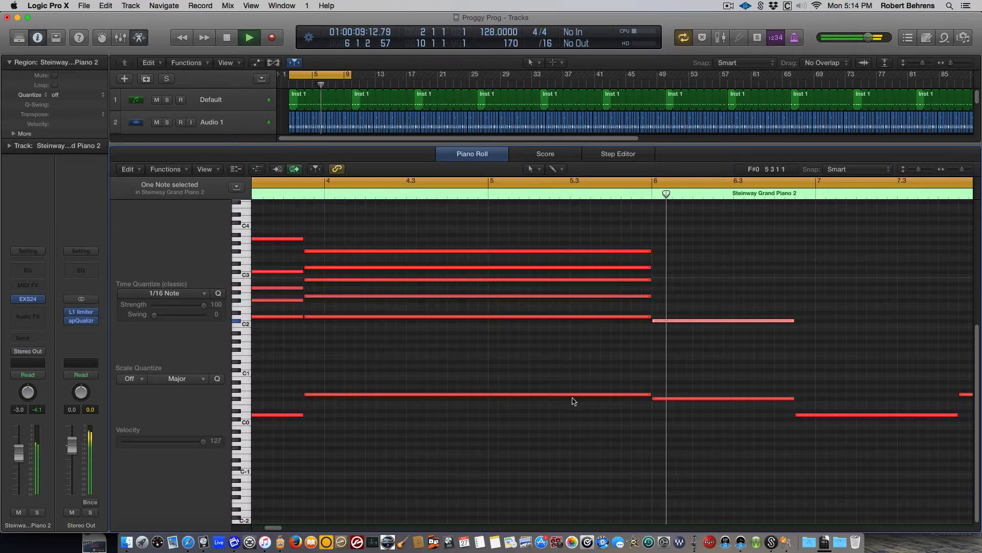
{"action": "key", "text": "space"}
Add copies at F#2, A#2 and C#3 above the F#0 note at bar 6 and audition the stacked notes together.
{"action": "left_click", "coordinate": [674, 324]}
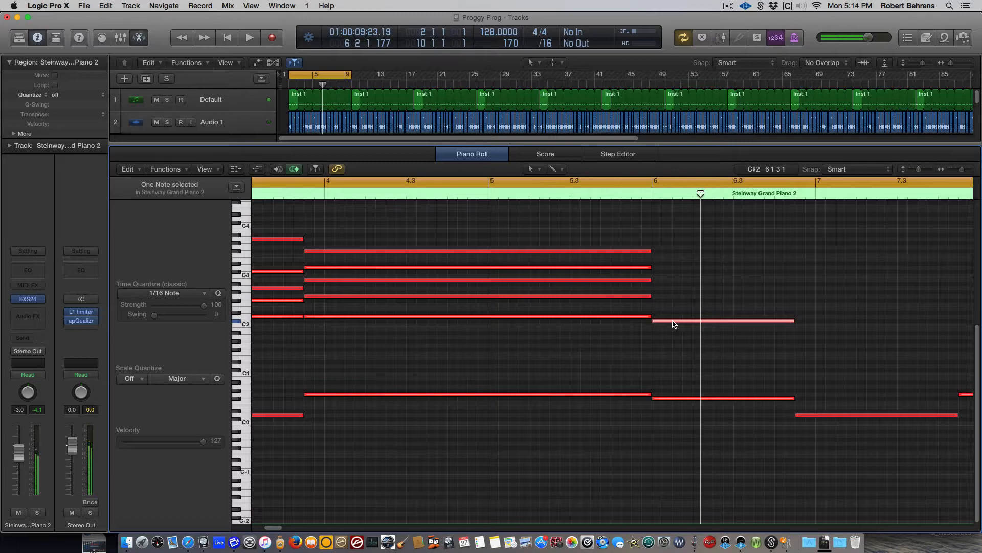
{"action": "left_click_drag", "start_coordinate": [673, 321], "coordinate": [672, 287]}
{"action": "left_click", "coordinate": [673, 301]}
{"action": "left_click_drag", "start_coordinate": [680, 419], "coordinate": [675, 282]}
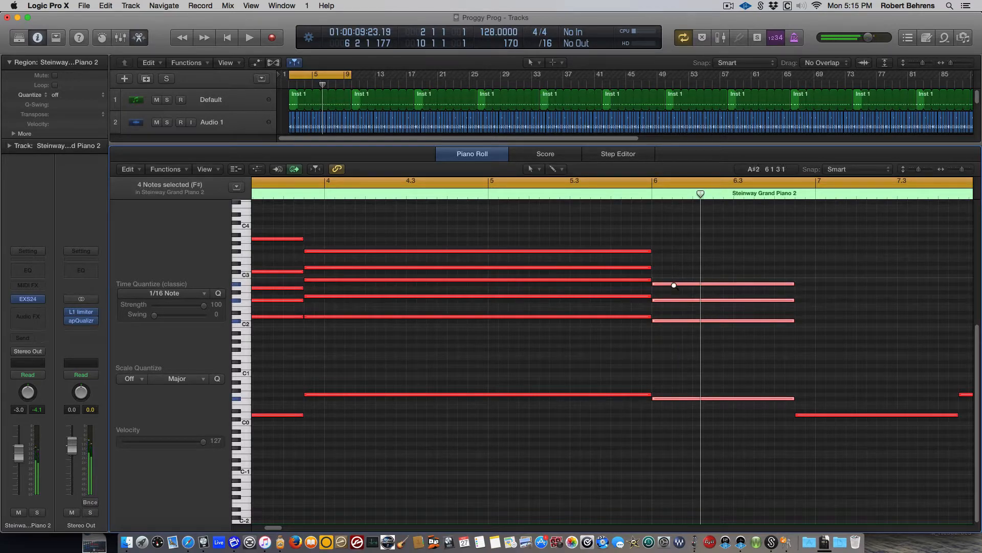
{"action": "key", "text": "super+shift+a"}
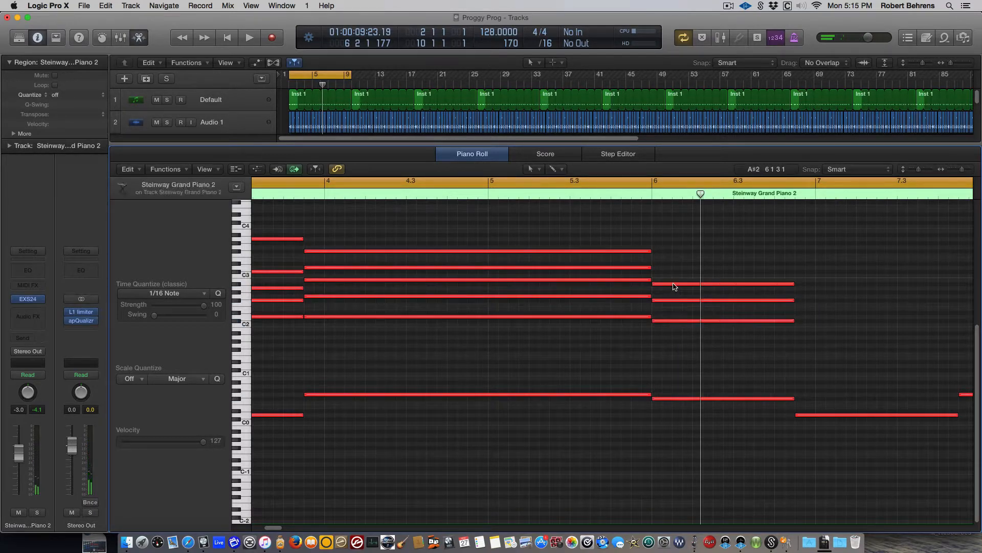
{"action": "left_click_drag", "start_coordinate": [673, 278], "coordinate": [670, 273]}
{"action": "left_click_drag", "start_coordinate": [675, 415], "coordinate": [678, 228]}
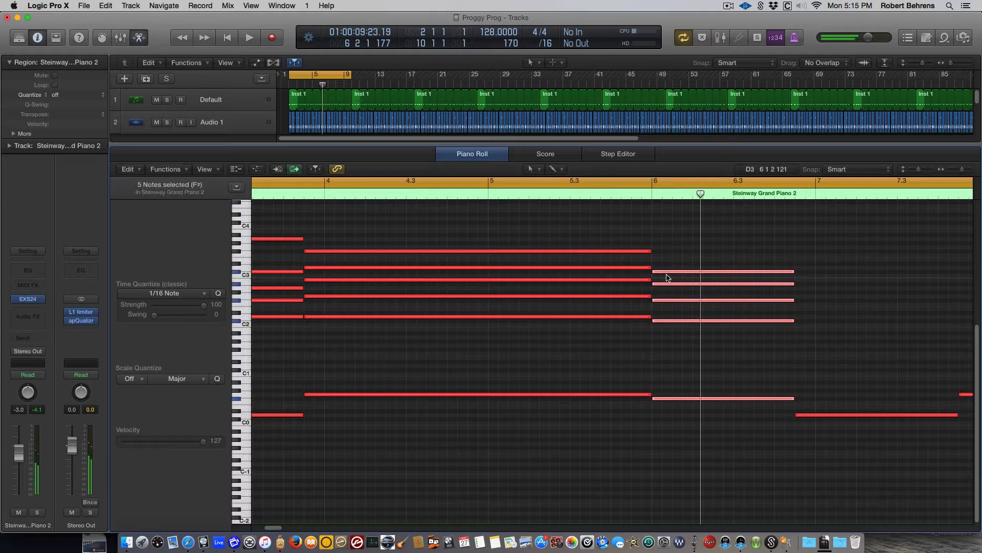
{"action": "left_click_drag", "start_coordinate": [672, 274], "coordinate": [683, 287]}
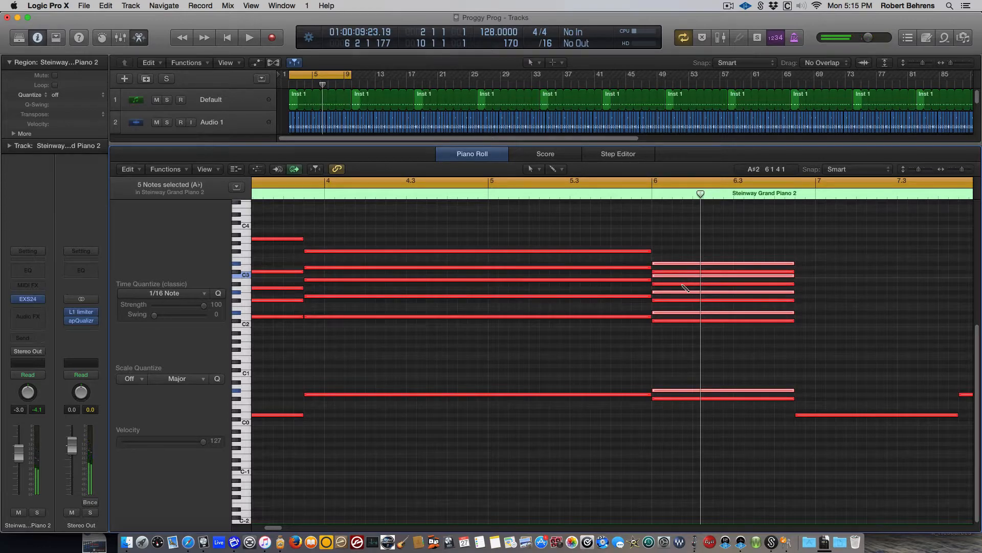
{"action": "key", "text": "super+z"}
{"action": "left_click", "coordinate": [687, 364]}
Copy the C#3 note at bar 6 up to F#3, select all six chord notes, and play back the chord.
{"action": "left_click", "coordinate": [668, 272]}
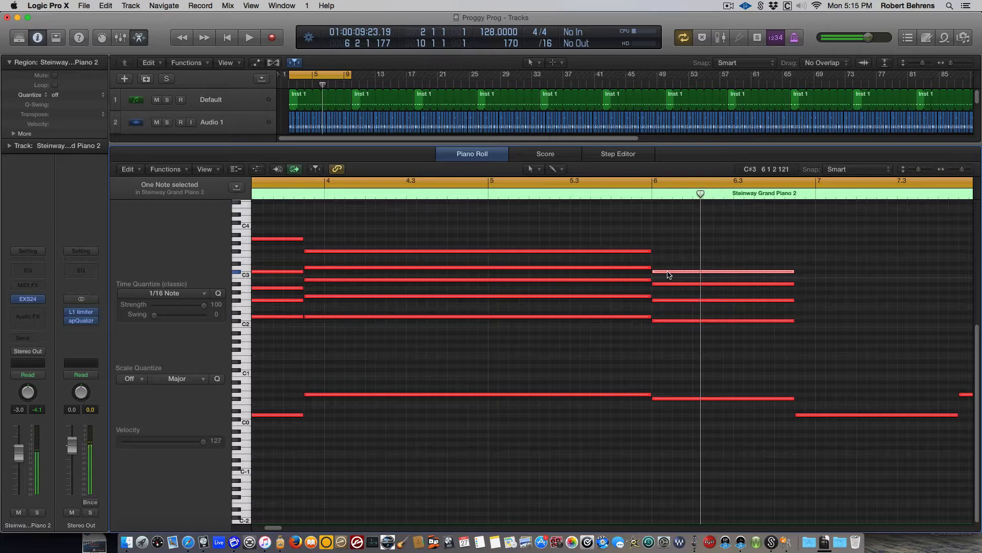
{"action": "left_click", "coordinate": [668, 272]}
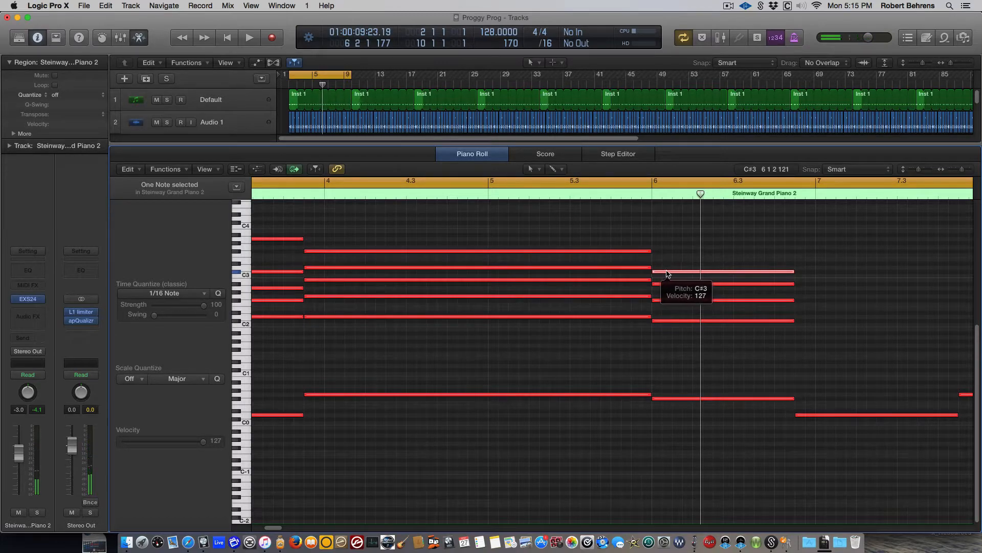
{"action": "left_click_drag", "start_coordinate": [667, 272], "coordinate": [668, 252]}
{"action": "left_click_drag", "start_coordinate": [680, 419], "coordinate": [680, 268]}
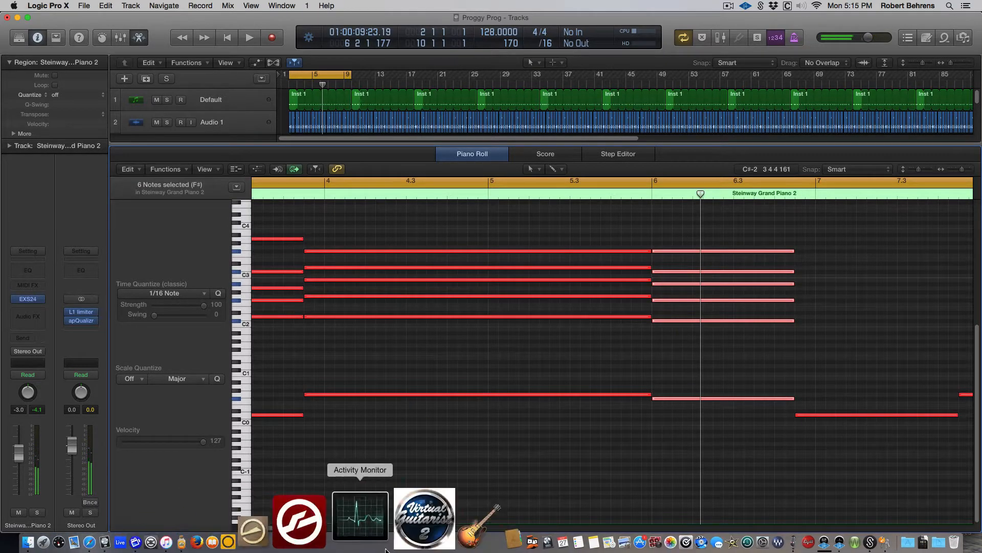
{"action": "key", "text": "space"}
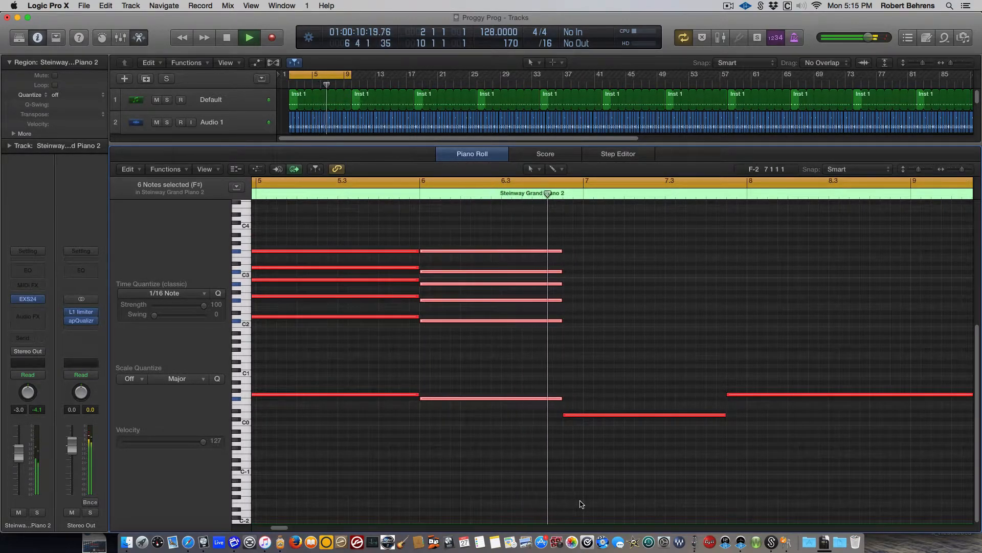
{"action": "key", "text": "space"}
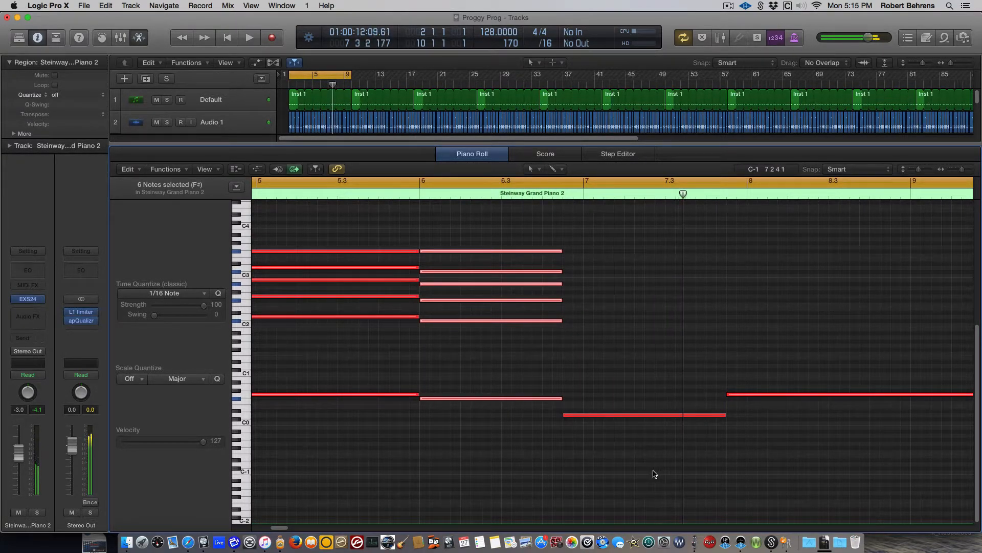
Copy the second chord's five upper notes above the D0 note just before bar 7, placing them at C#2, F2, G#2, C3 and G#3.
{"action": "scroll", "coordinate": [611, 453], "scroll_direction": "left", "scroll_amount": 10}
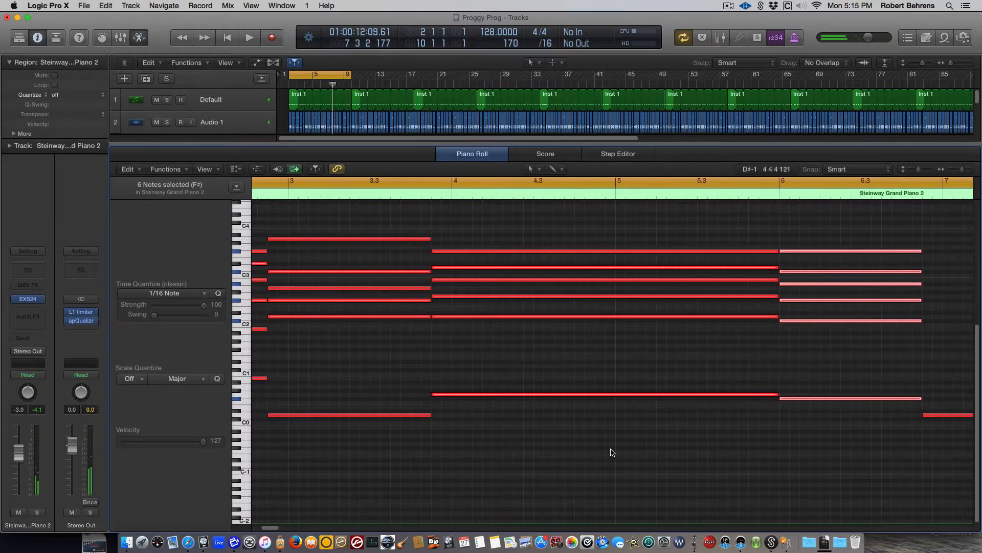
{"action": "left_click_drag", "start_coordinate": [486, 445], "coordinate": [459, 221]}
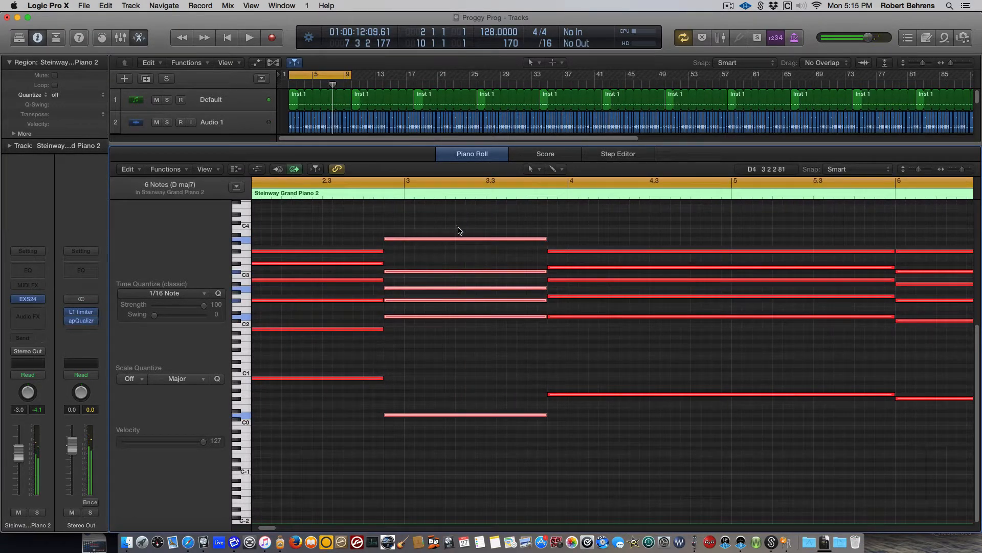
{"action": "scroll", "coordinate": [494, 285], "scroll_direction": "right", "scroll_amount": 4}
{"action": "scroll", "coordinate": [495, 285], "scroll_direction": "right", "scroll_amount": 6}
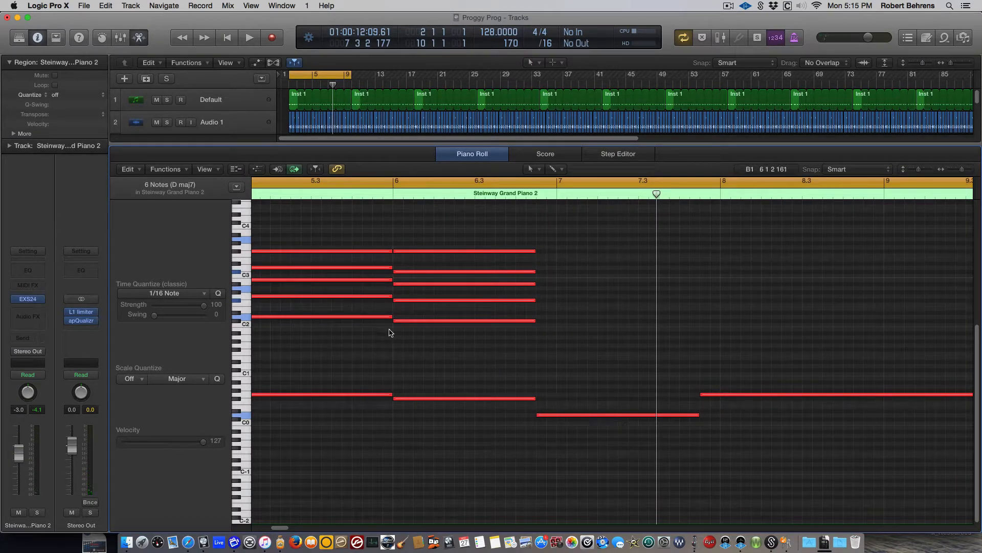
{"action": "scroll", "coordinate": [378, 330], "scroll_direction": "left", "scroll_amount": 7}
{"action": "left_click", "coordinate": [327, 251]}
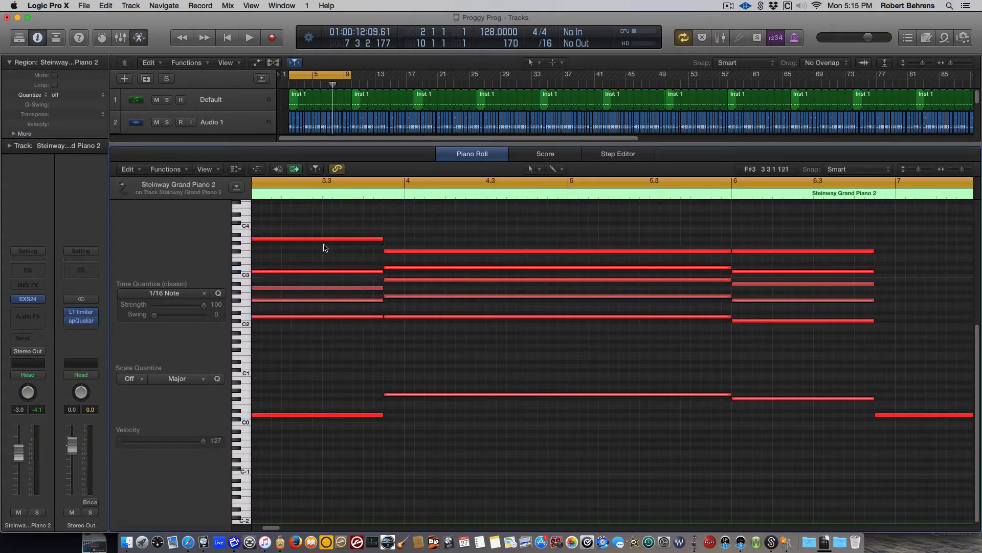
{"action": "left_click_drag", "start_coordinate": [312, 228], "coordinate": [949, 322]}
Audition the fourth and fifth chords and compare the copied notes' pitches with the second chord's D2 note.
{"action": "left_click_drag", "start_coordinate": [765, 232], "coordinate": [789, 443]}
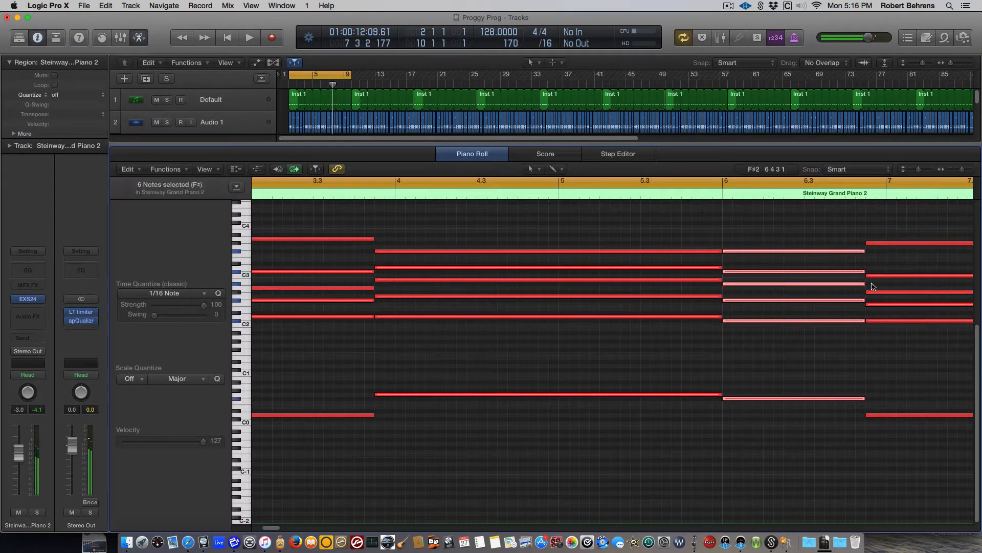
{"action": "left_click_drag", "start_coordinate": [878, 236], "coordinate": [899, 458]}
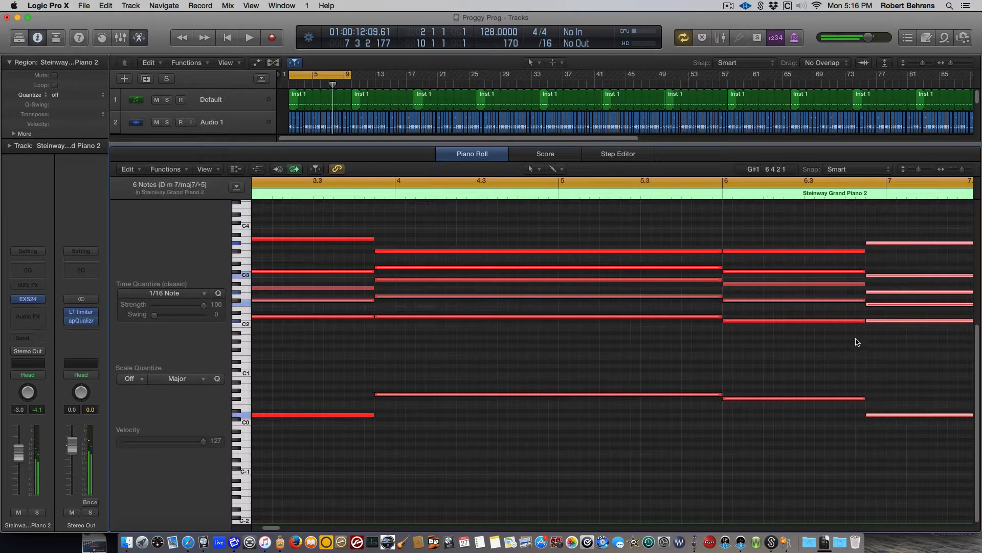
{"action": "scroll", "coordinate": [823, 335], "scroll_direction": "right", "scroll_amount": 2}
{"action": "scroll", "coordinate": [824, 335], "scroll_direction": "right", "scroll_amount": 3}
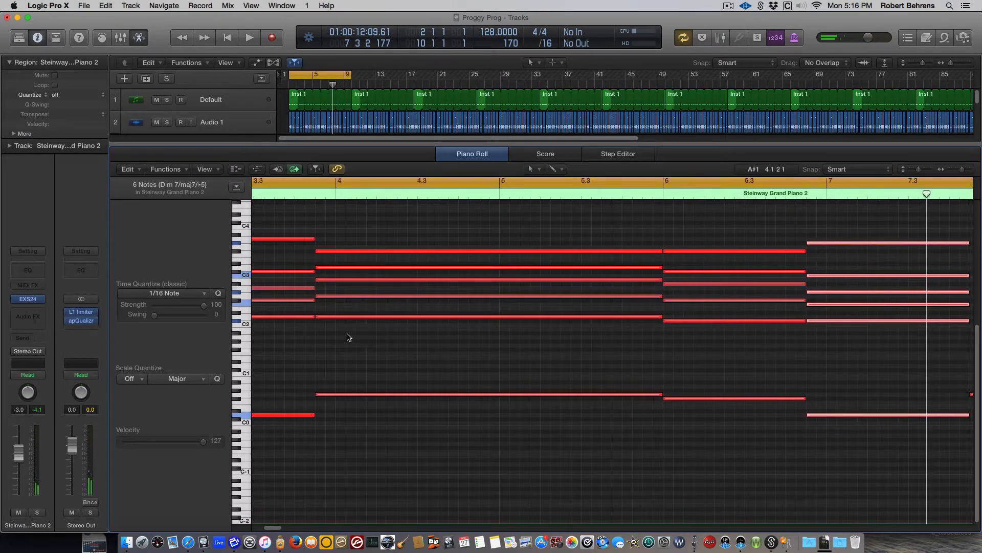
{"action": "scroll", "coordinate": [347, 337], "scroll_direction": "left", "scroll_amount": 15}
{"action": "left_click", "coordinate": [537, 317]}
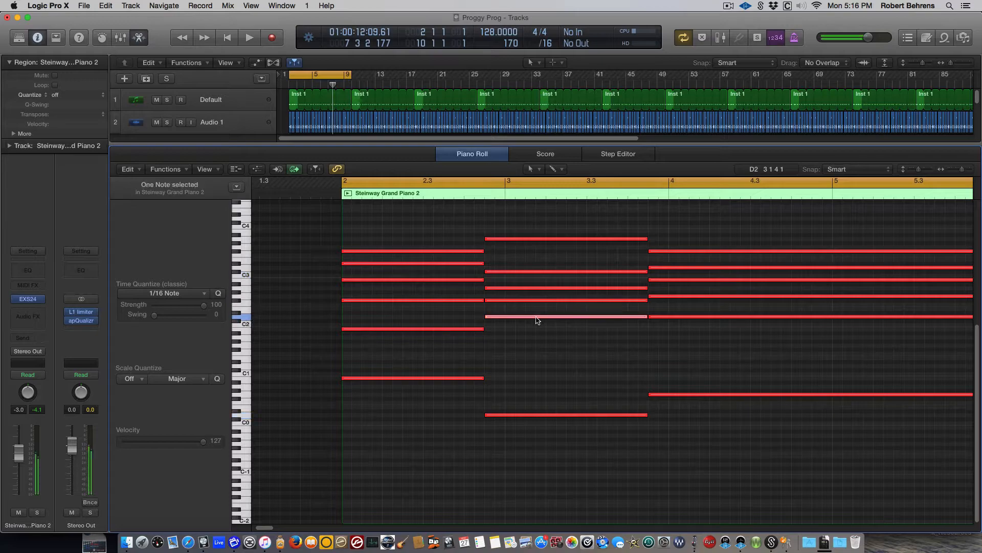
{"action": "scroll", "coordinate": [537, 320], "scroll_direction": "right", "scroll_amount": 20}
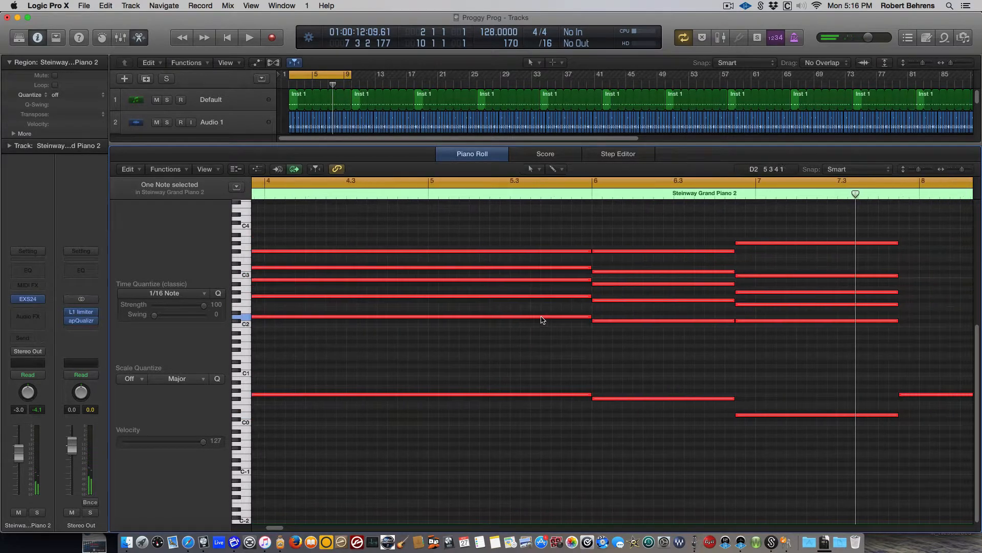
{"action": "left_click", "coordinate": [702, 321]}
Raise the fifth chord's five upper notes by one semitone, move its top note down to E3, and play it back.
{"action": "left_click_drag", "start_coordinate": [706, 231], "coordinate": [715, 319]}
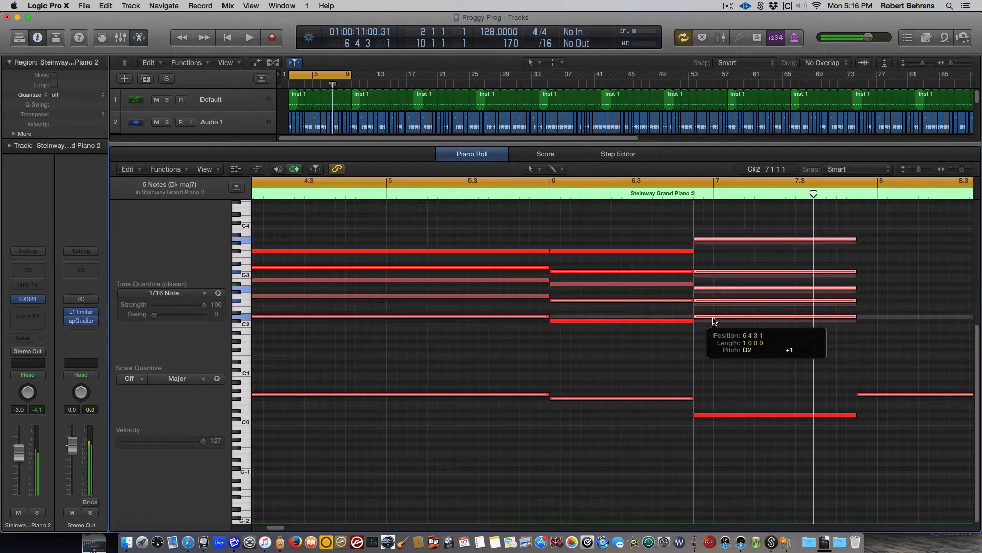
{"action": "left_click", "coordinate": [712, 242]}
{"action": "left_click_drag", "start_coordinate": [712, 241], "coordinate": [726, 469]}
{"action": "key", "text": "space"}
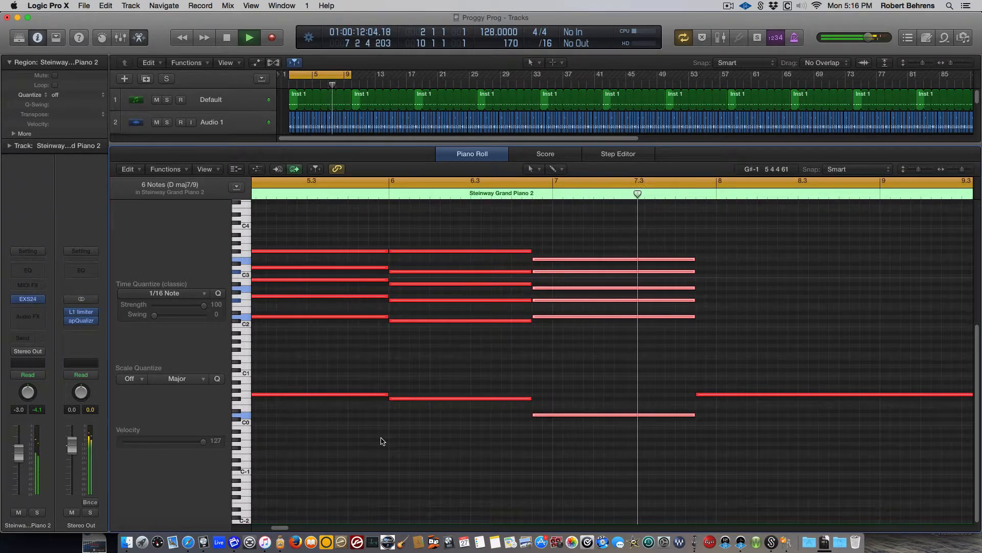
Stop playback and audition the fifth chord's notes one by one, from the D0 root up to E3.
{"action": "key", "text": "space"}
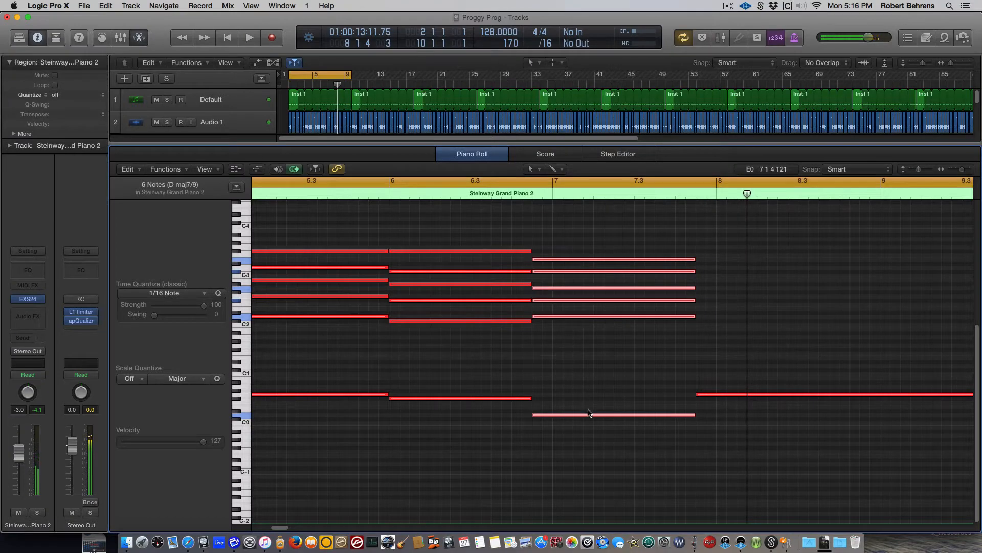
{"action": "left_click", "coordinate": [588, 412]}
{"action": "left_click", "coordinate": [572, 317]}
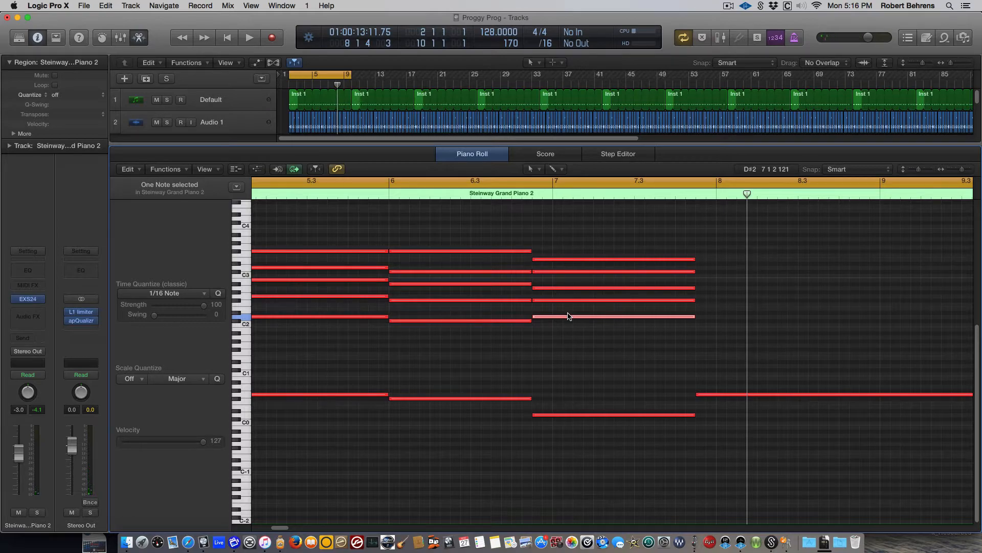
{"action": "left_click", "coordinate": [570, 301]}
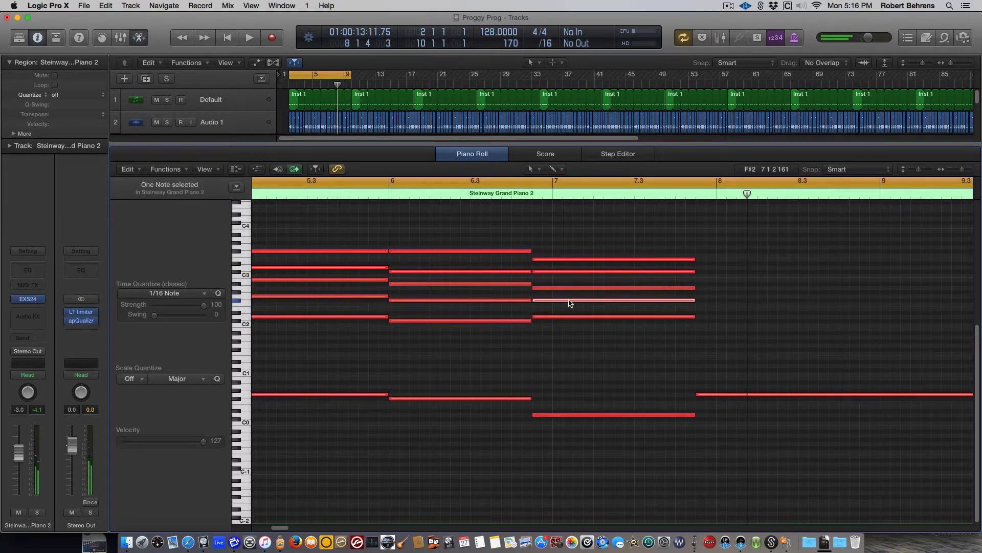
{"action": "left_click", "coordinate": [569, 288]}
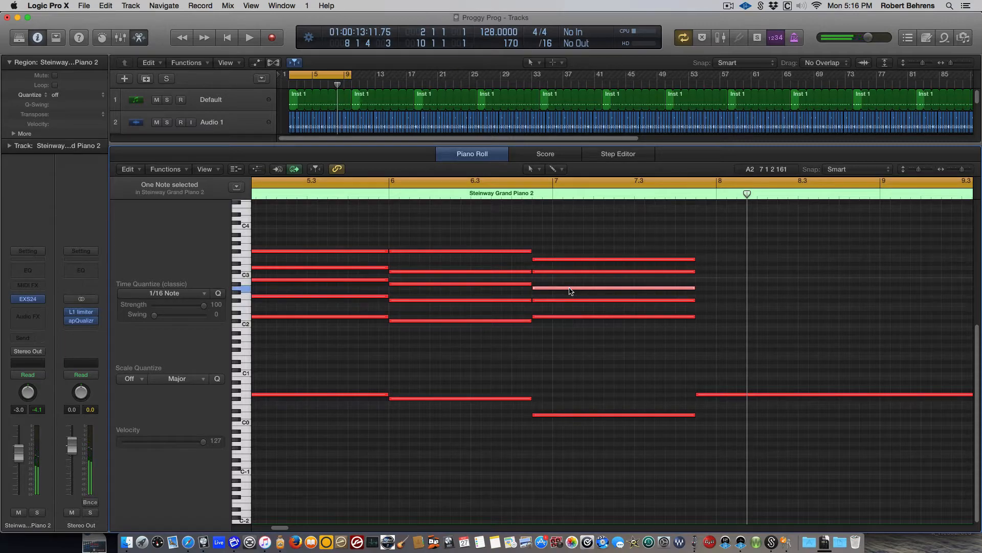
{"action": "left_click", "coordinate": [566, 272]}
{"action": "left_click", "coordinate": [564, 259]}
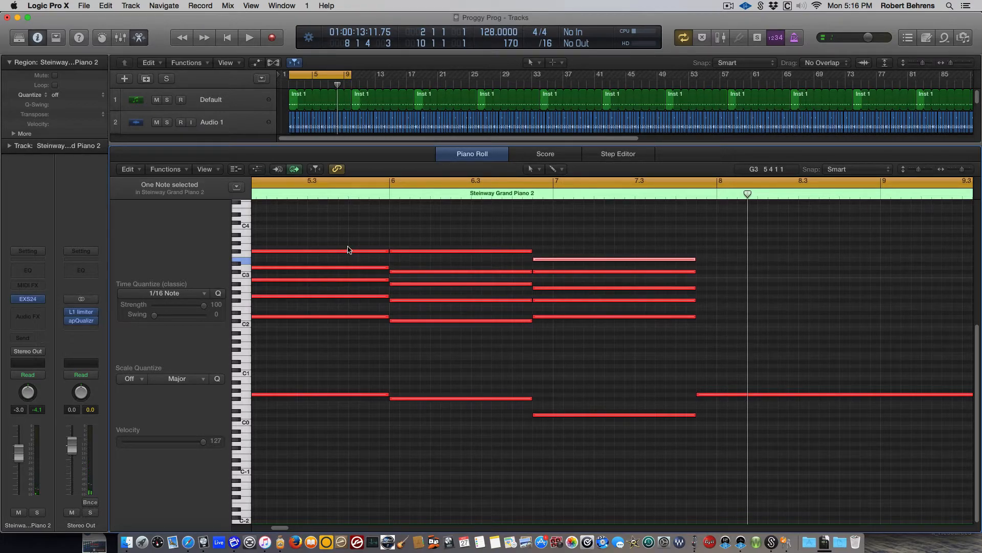
Copy the third chord's five upper notes four bars later, placing them above the last root note at position 7 4 3 1.
{"action": "scroll", "coordinate": [346, 247], "scroll_direction": "left", "scroll_amount": 5}
{"action": "left_click_drag", "start_coordinate": [365, 219], "coordinate": [370, 358]}
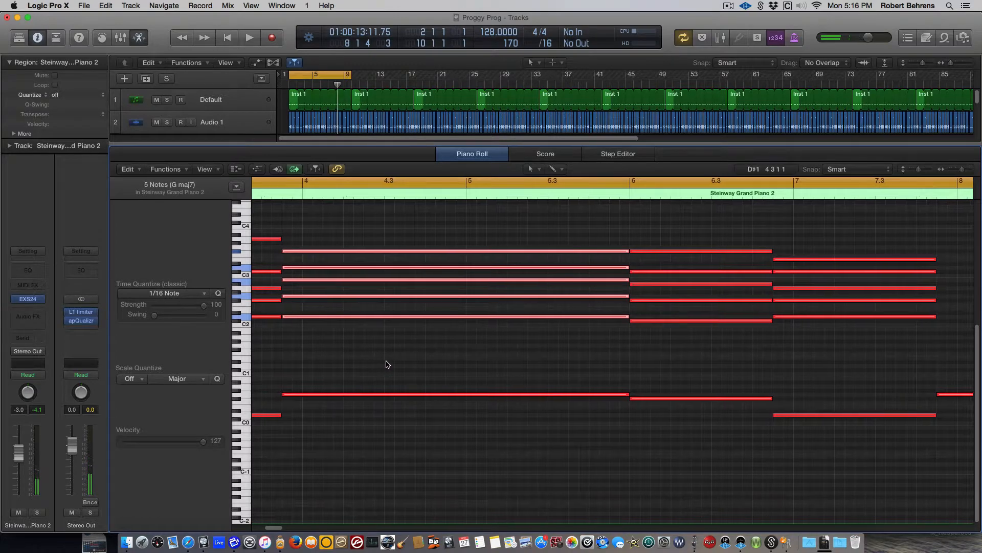
{"action": "scroll", "coordinate": [386, 366], "scroll_direction": "right", "scroll_amount": 8}
{"action": "scroll", "coordinate": [389, 363], "scroll_direction": "left", "scroll_amount": 5}
{"action": "scroll", "coordinate": [390, 362], "scroll_direction": "left", "scroll_amount": 4}
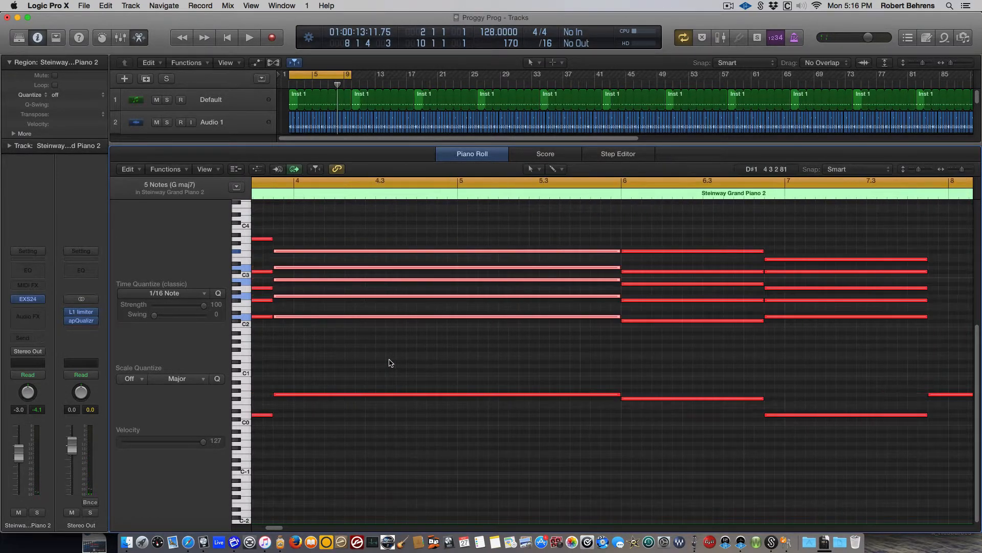
{"action": "scroll", "coordinate": [391, 362], "scroll_direction": "right", "scroll_amount": 2}
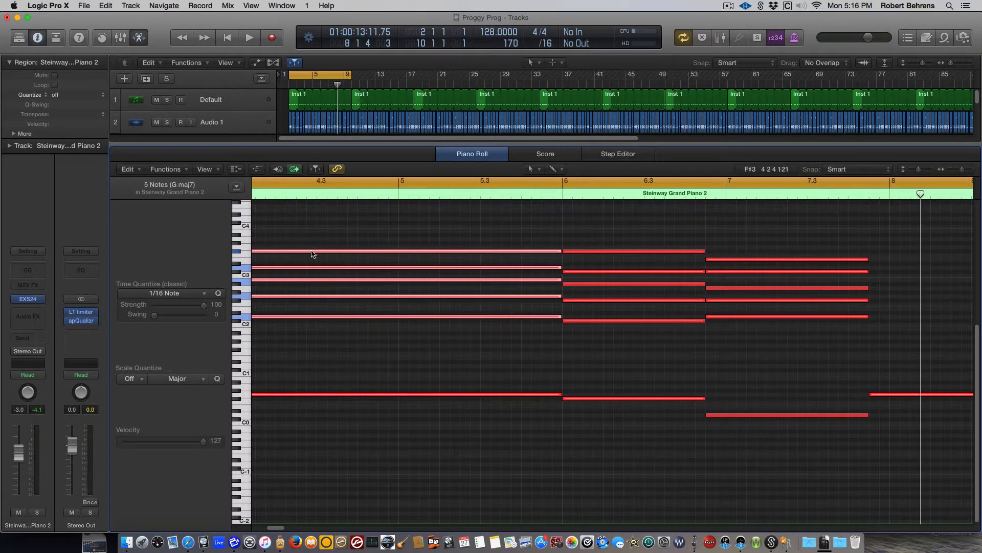
{"action": "left_click_drag", "start_coordinate": [283, 252], "coordinate": [938, 252]}
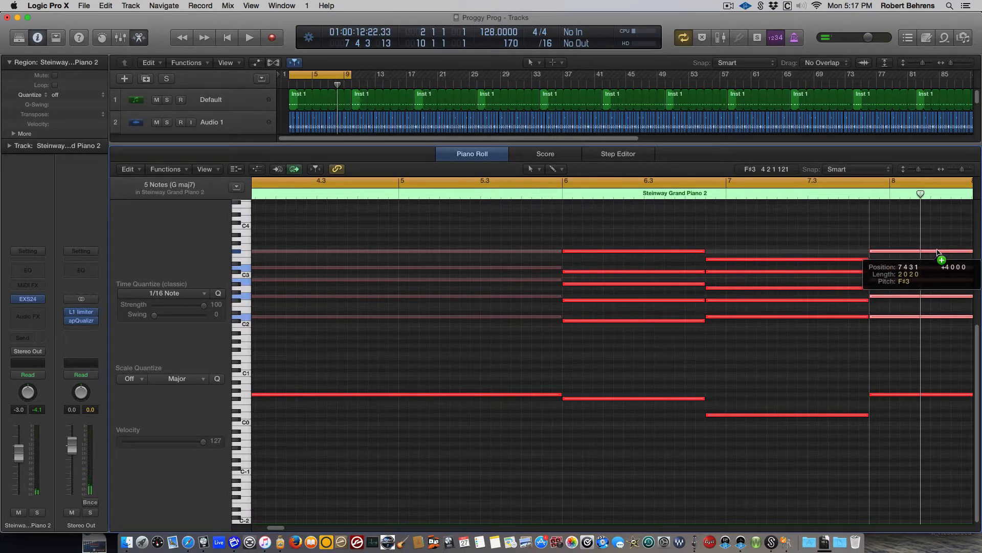
{"action": "left_click_drag", "start_coordinate": [938, 252], "coordinate": [937, 253]}
{"action": "scroll", "coordinate": [865, 307], "scroll_direction": "right", "scroll_amount": 5}
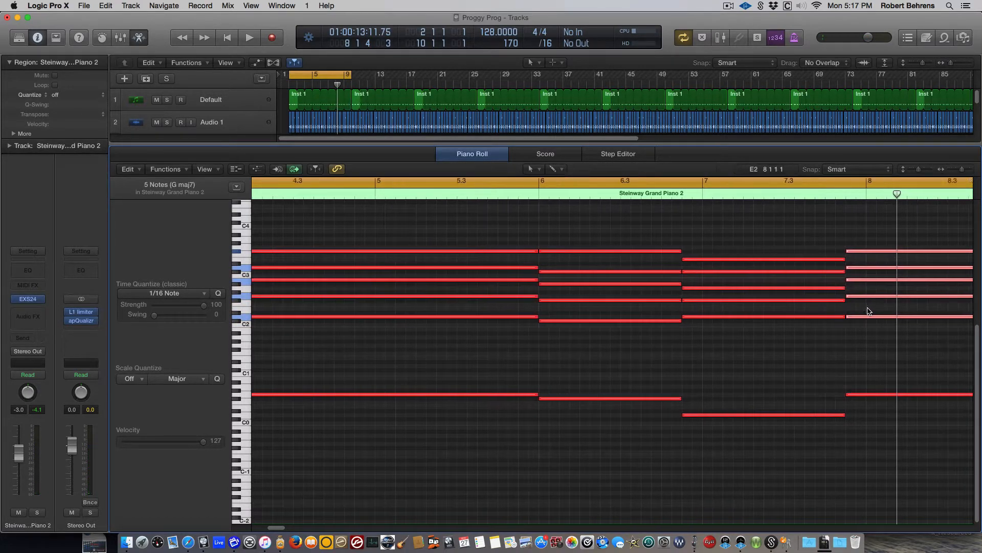
Select all six notes of the final chord and play the progression through to it.
{"action": "left_click_drag", "start_coordinate": [564, 228], "coordinate": [568, 428]}
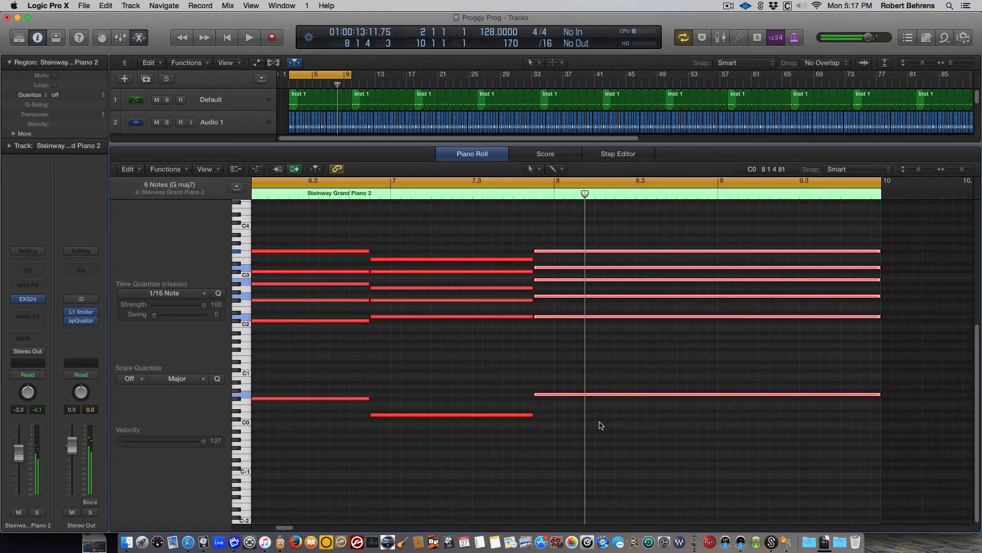
{"action": "key", "text": "space"}
{"action": "scroll", "coordinate": [632, 427], "scroll_direction": "right", "scroll_amount": 5}
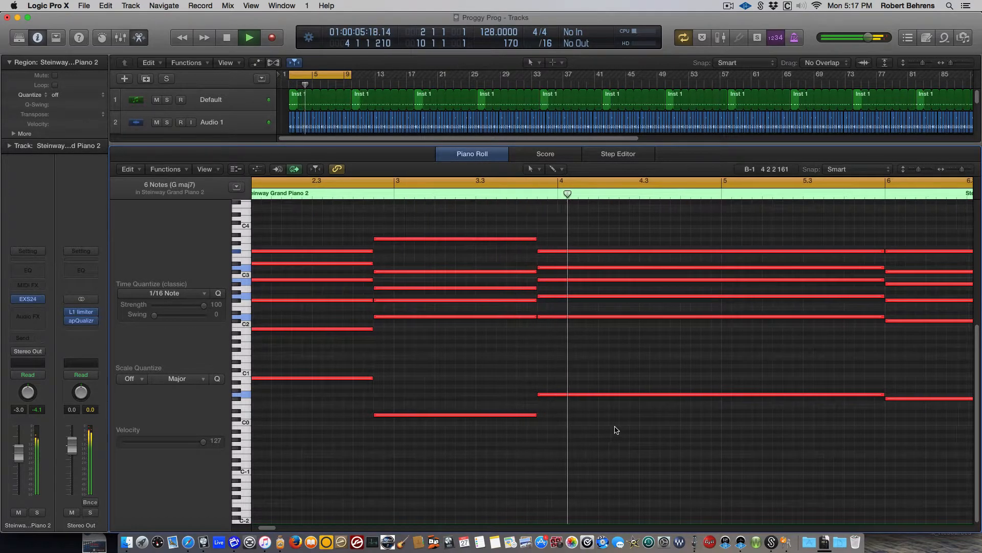
{"action": "scroll", "coordinate": [617, 432], "scroll_direction": "right", "scroll_amount": 6}
{"action": "scroll", "coordinate": [617, 430], "scroll_direction": "right", "scroll_amount": 5}
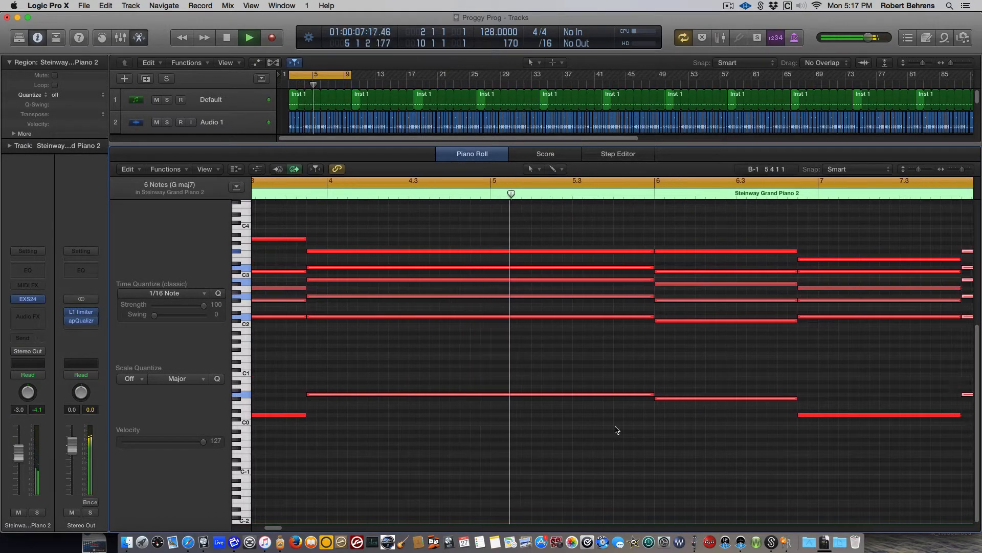
{"action": "scroll", "coordinate": [592, 428], "scroll_direction": "right", "scroll_amount": 7}
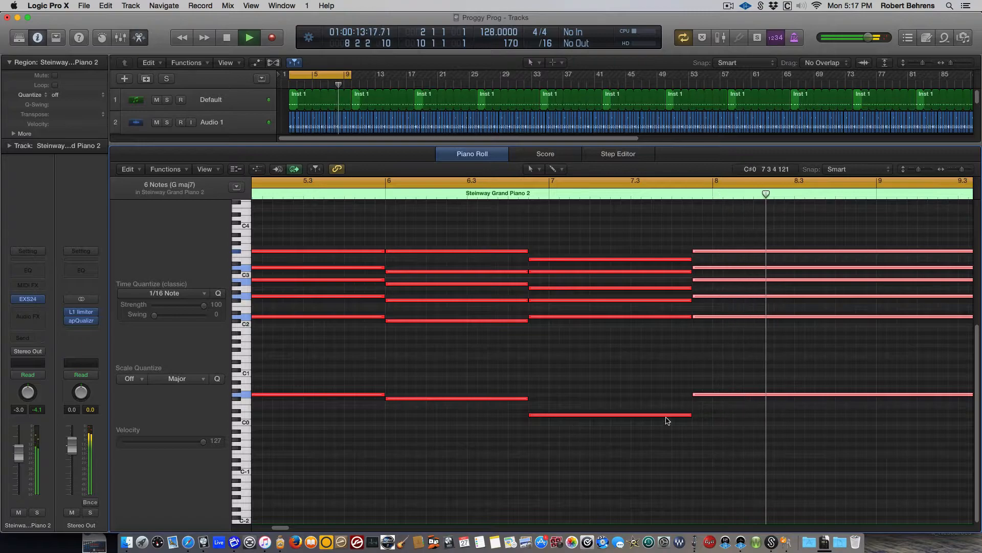
{"action": "key", "text": "space"}
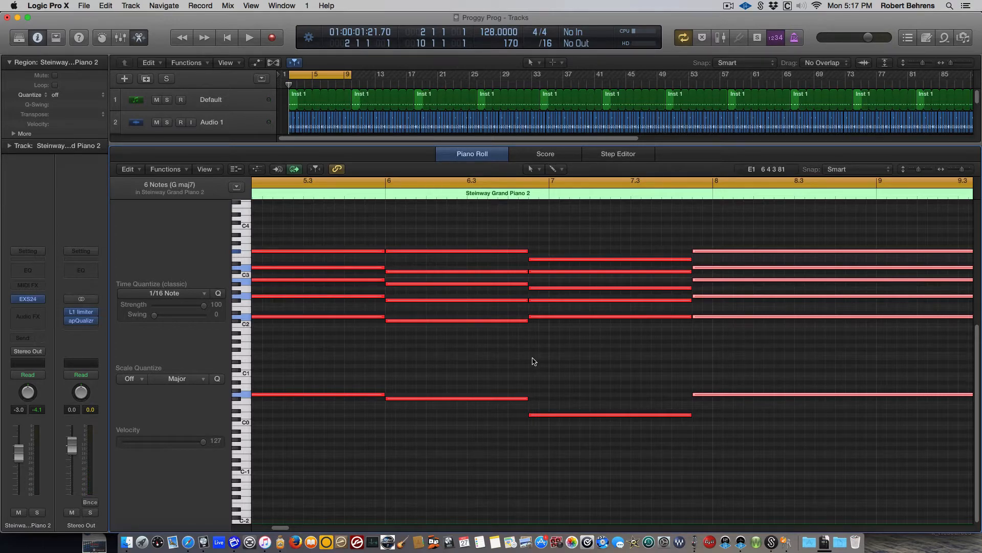
Play the whole chord progression from bar 2 through the final chord.
{"action": "key", "text": "space"}
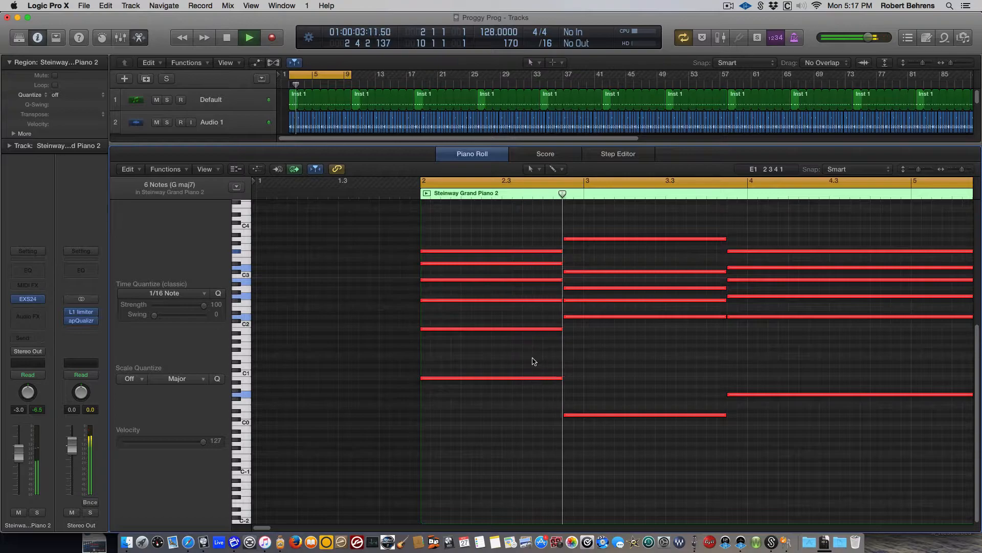
{"action": "key", "text": "space"}
{"action": "key", "text": "space"}
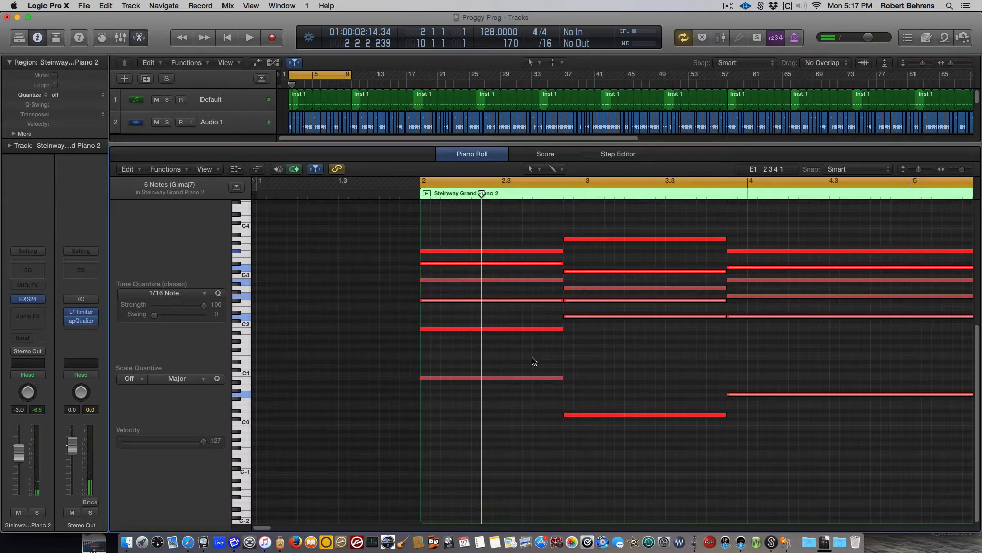
{"action": "key", "text": "space"}
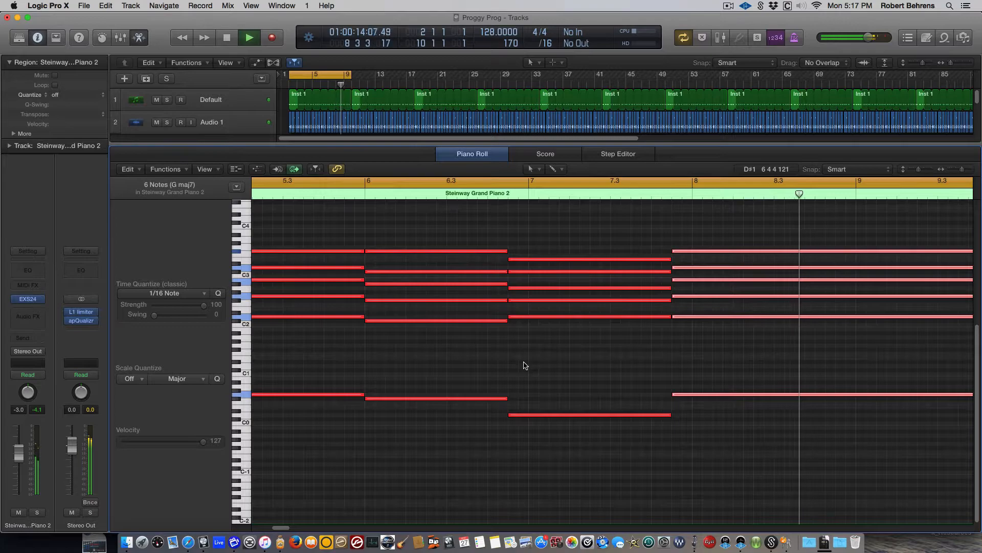
{"action": "key", "text": "space"}
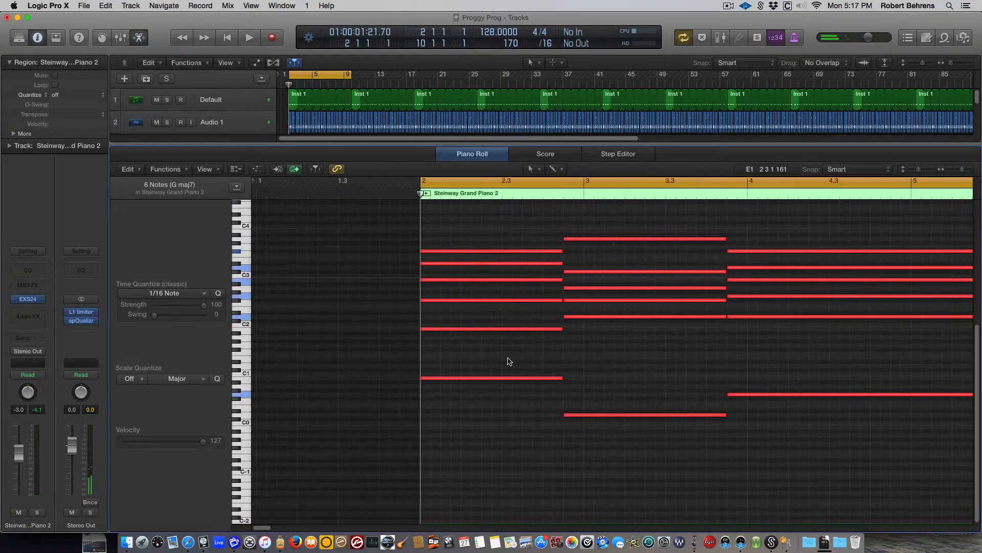
Replace the piano track's EXS24 sampler with the stereo version of the Xfer Records Serum instrument.
{"action": "scroll", "coordinate": [505, 359], "scroll_direction": "right", "scroll_amount": 2}
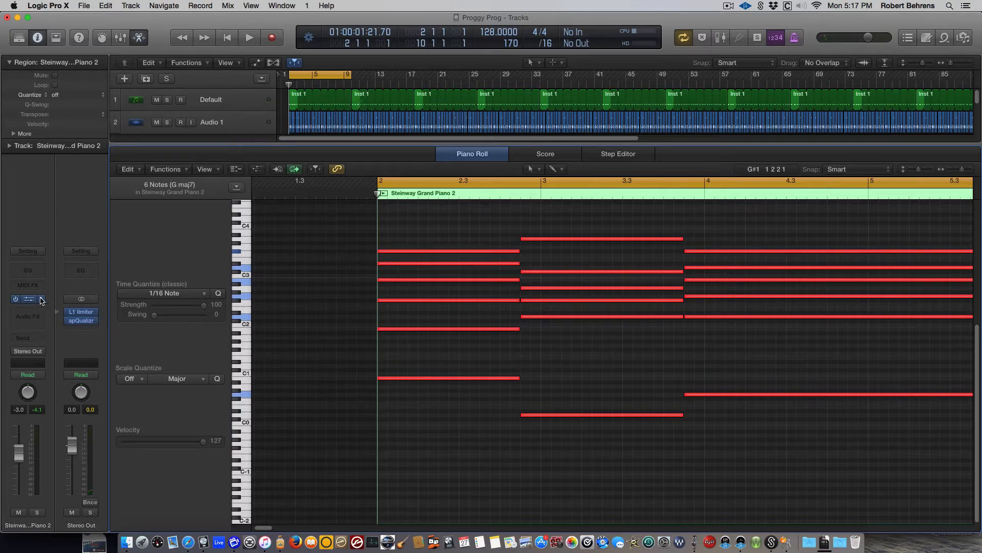
{"action": "left_click", "coordinate": [42, 299]}
{"action": "mouse_move", "coordinate": [54, 503]}
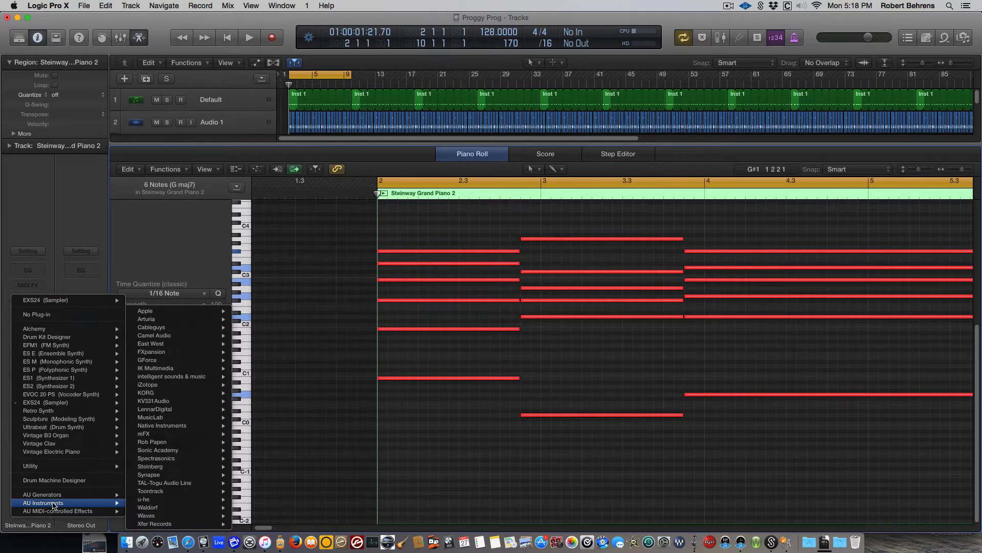
{"action": "mouse_move", "coordinate": [162, 525]}
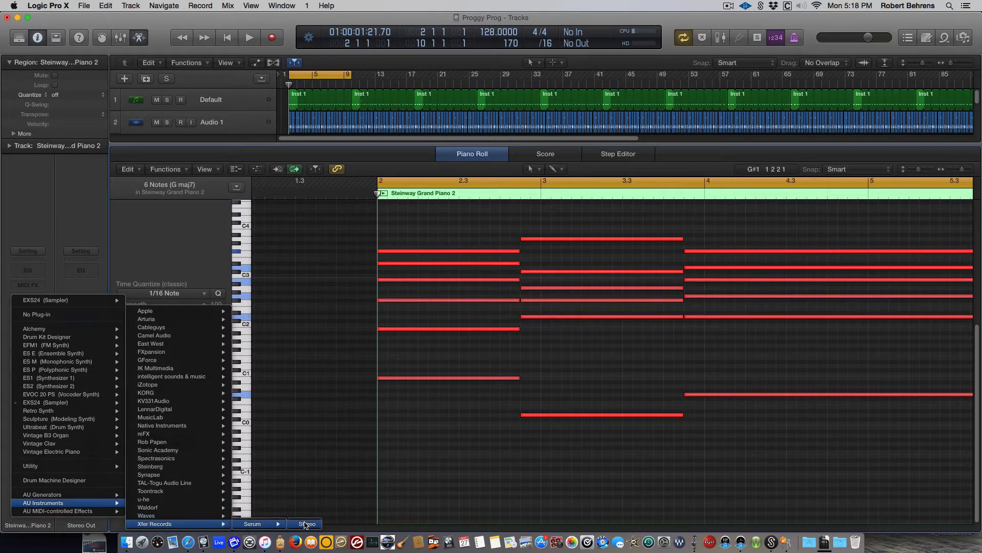
{"action": "left_click", "coordinate": [307, 524]}
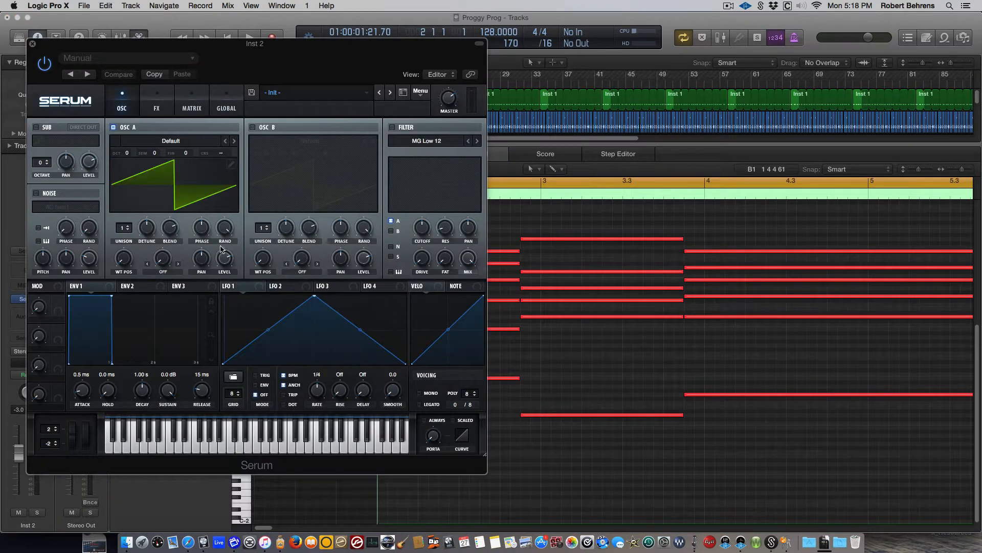
Turn on pre-fader metering, reset the channel's peak reading, and set Serum's master volume to about 54% during playback.
{"action": "key", "text": "space"}
{"action": "key", "text": "space"}
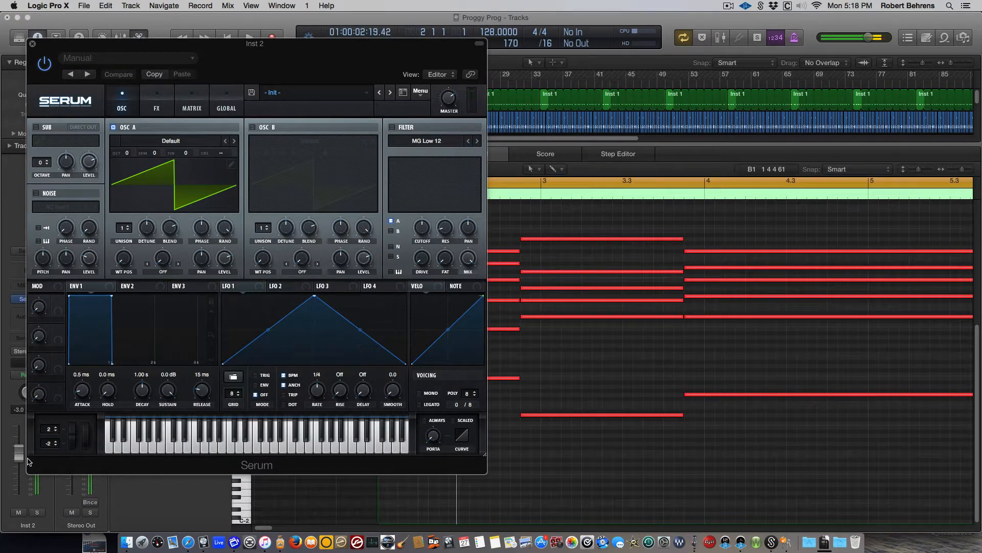
{"action": "left_click", "coordinate": [448, 106]}
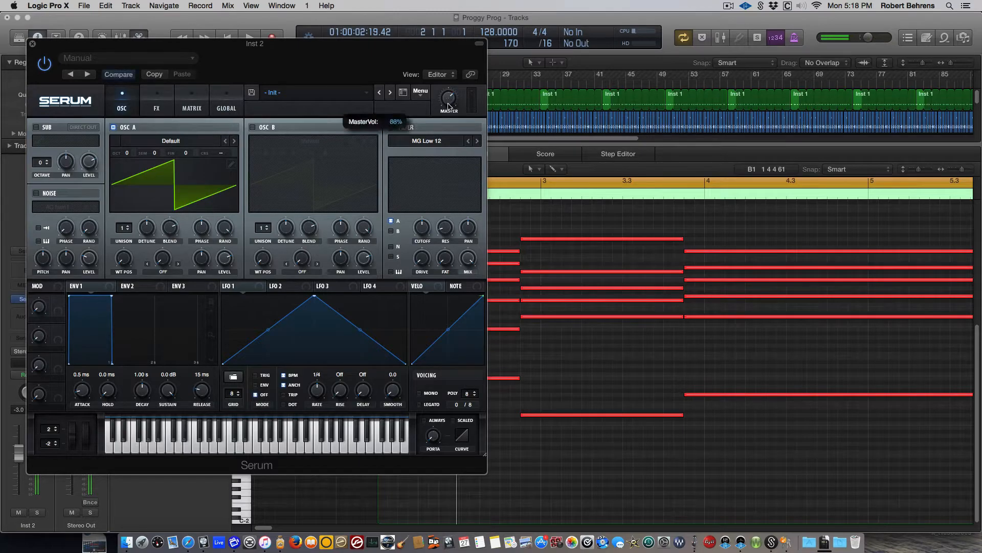
{"action": "key", "text": "space"}
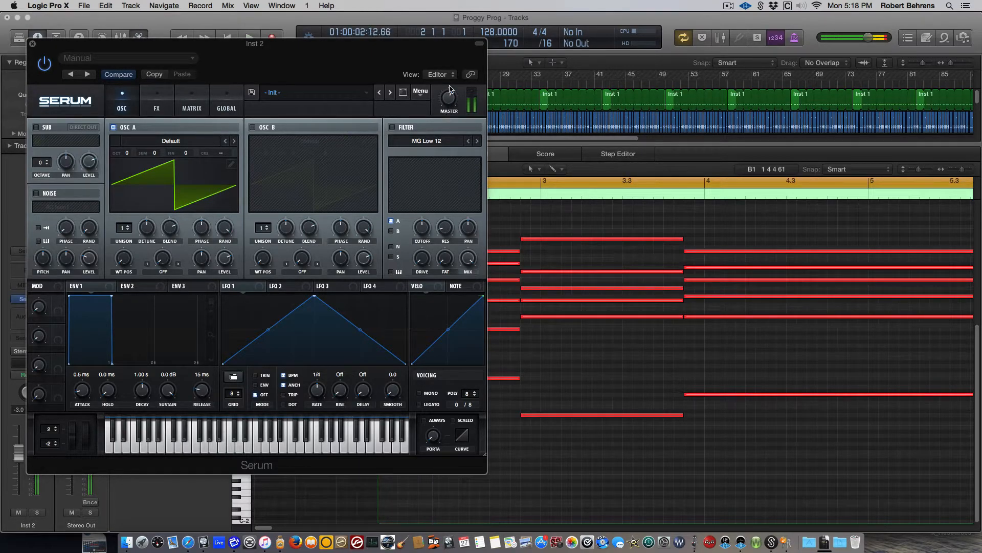
{"action": "left_click_drag", "start_coordinate": [362, 48], "coordinate": [696, 190]}
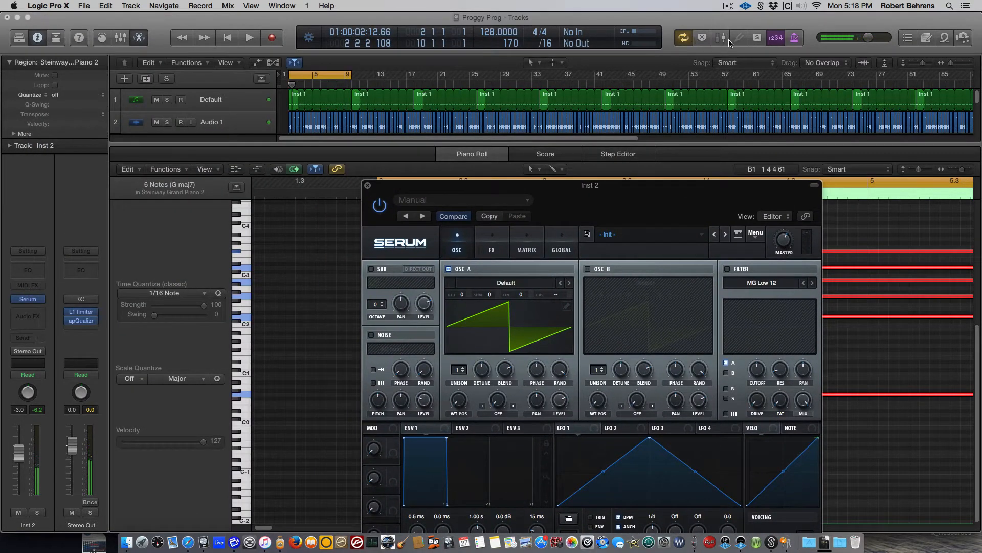
{"action": "left_click", "coordinate": [722, 39]}
{"action": "key", "text": "space"}
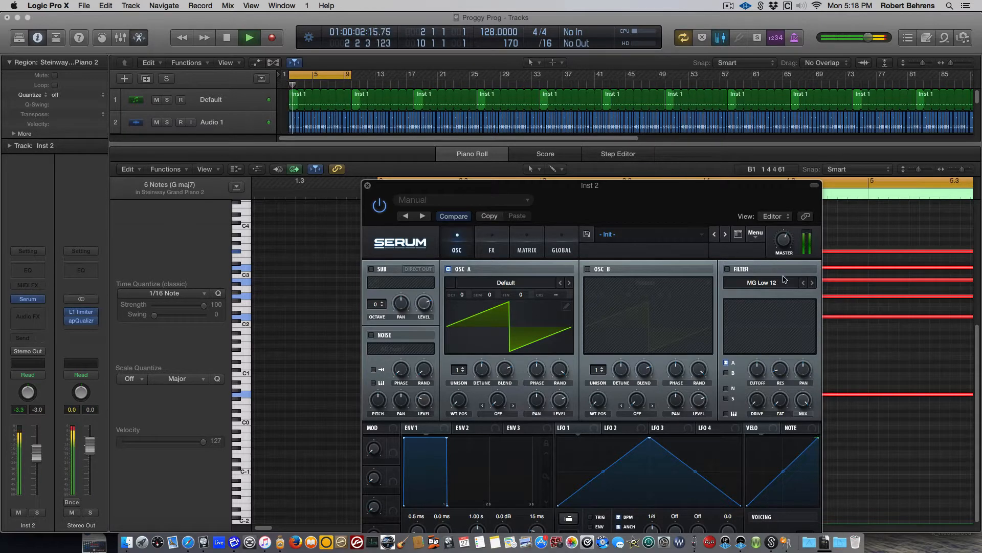
{"action": "mouse_move", "coordinate": [784, 242]}
{"action": "left_click", "coordinate": [20, 410]}
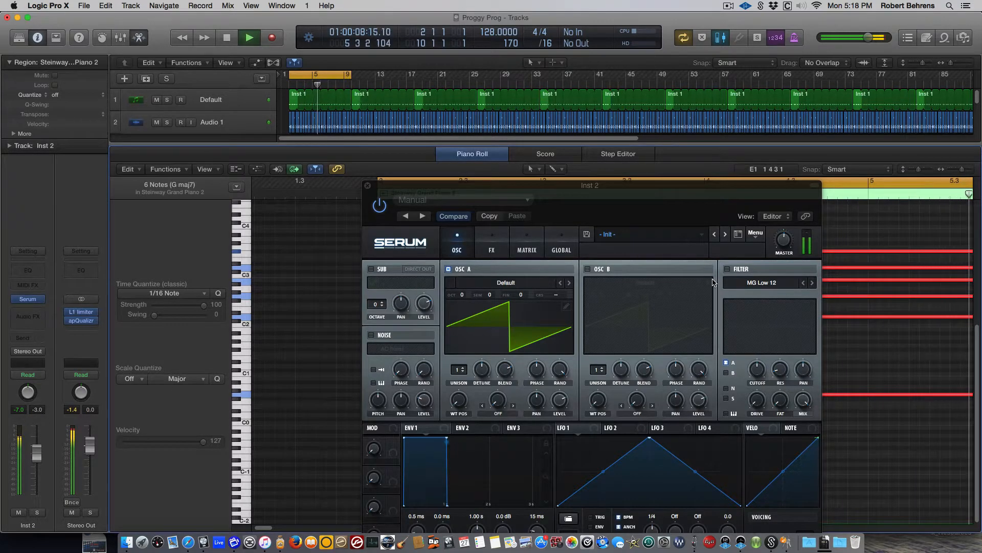
{"action": "left_click", "coordinate": [782, 240]}
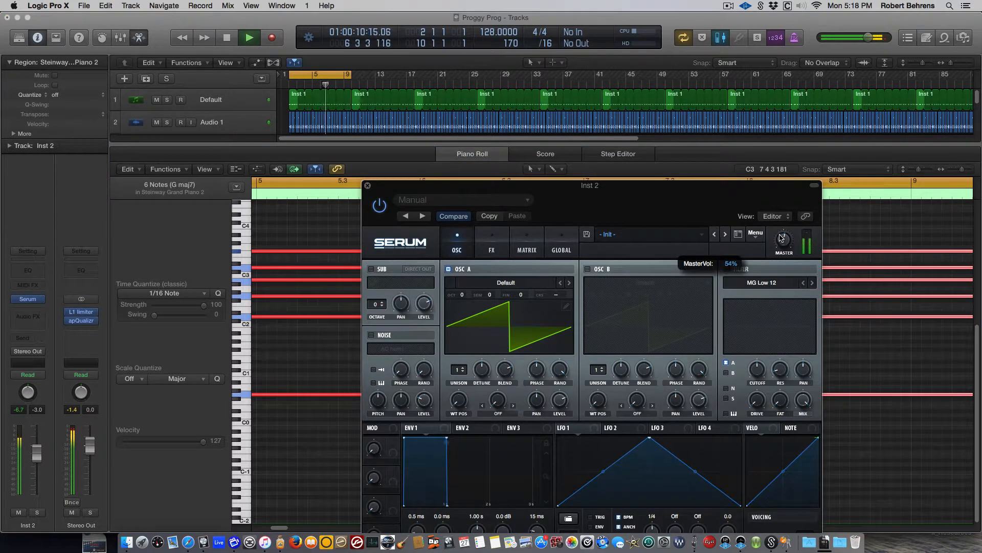
{"action": "key", "text": "space"}
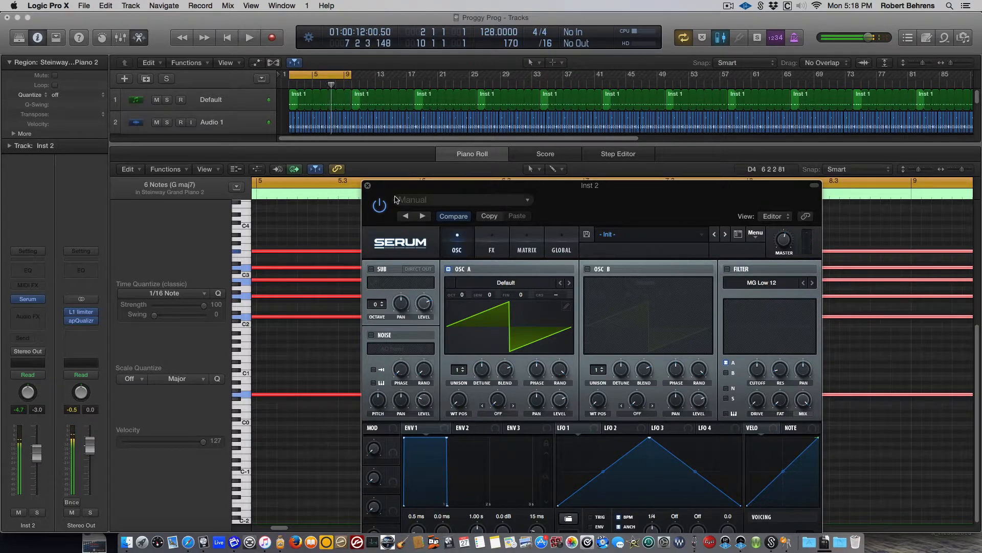
Enable Serum's MG Low 12 filter, play back the filtered chords, and reposition the plug-in window so its controls are reachable.
{"action": "left_click", "coordinate": [727, 269]}
{"action": "key", "text": "space"}
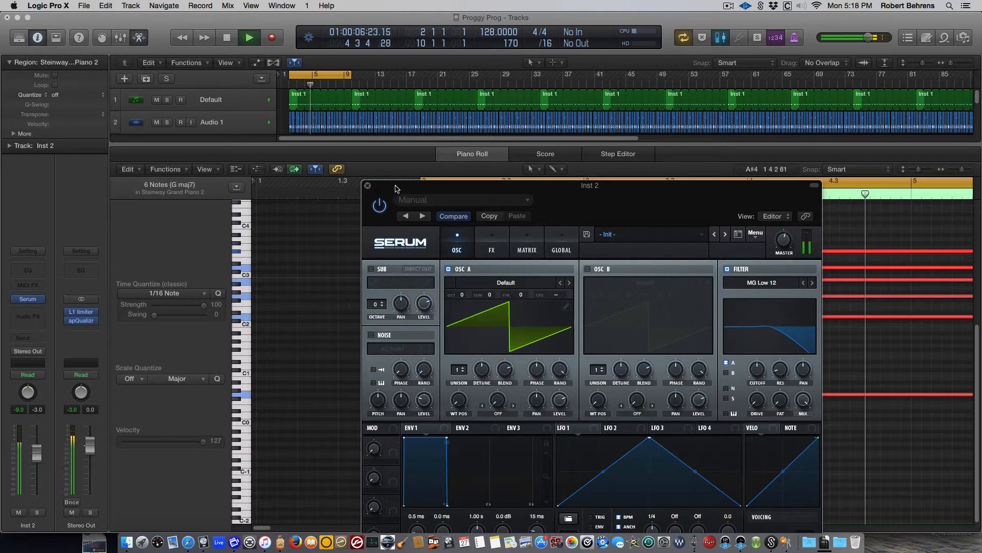
{"action": "key", "text": "space"}
{"action": "left_click_drag", "start_coordinate": [394, 186], "coordinate": [273, 141]}
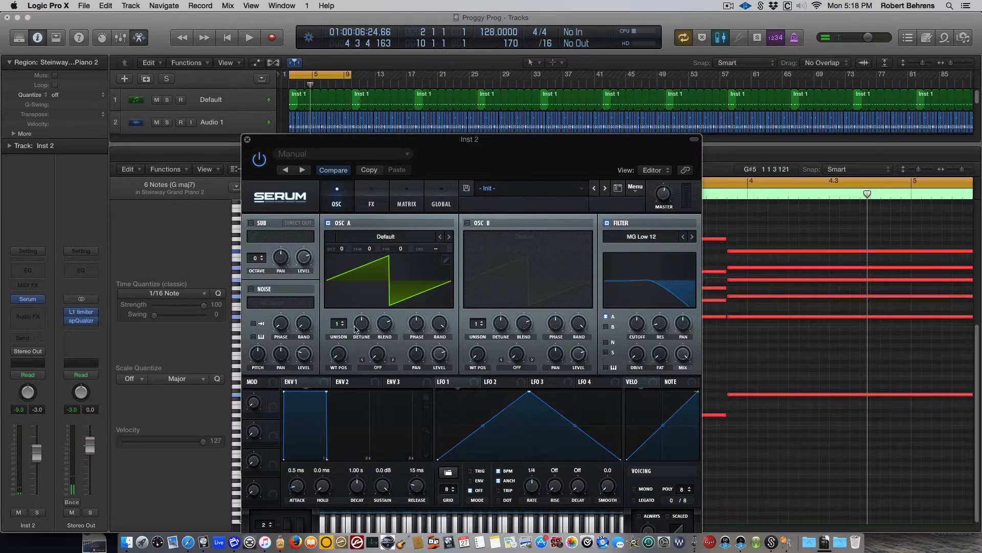
Set Serum's oscillator A unison to 4 voices while playing back the chords.
{"action": "key", "text": "space"}
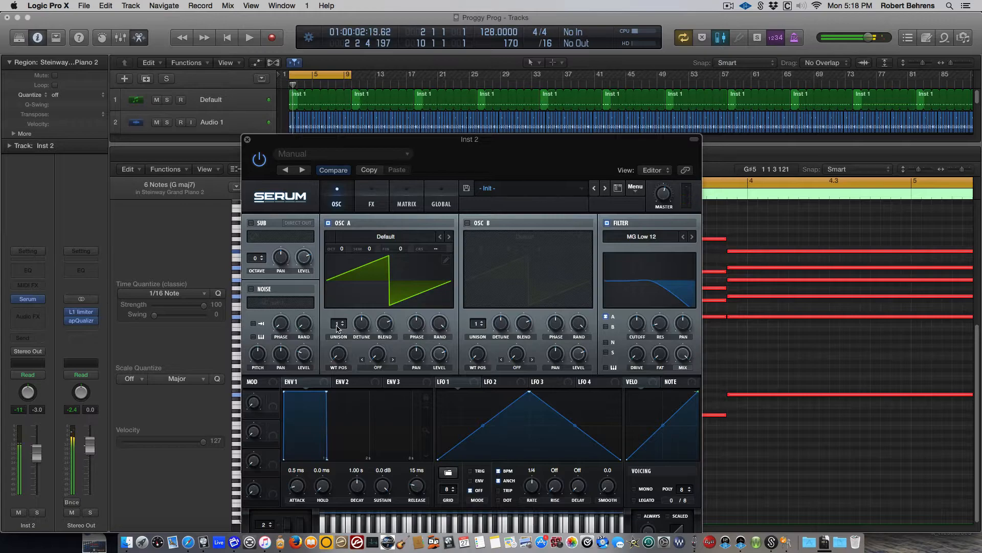
{"action": "left_click", "coordinate": [339, 321]}
{"action": "left_click_drag", "start_coordinate": [338, 321], "coordinate": [340, 302]}
{"action": "key", "text": "space"}
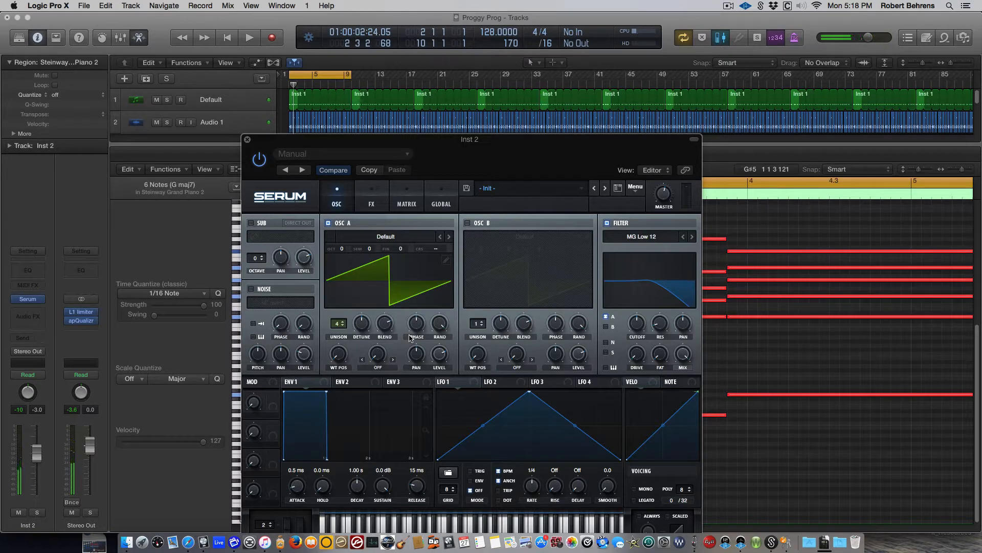
Adjust the unison detune and blend amounts of Serum's oscillator A.
{"action": "left_click_drag", "start_coordinate": [361, 326], "coordinate": [372, 367]}
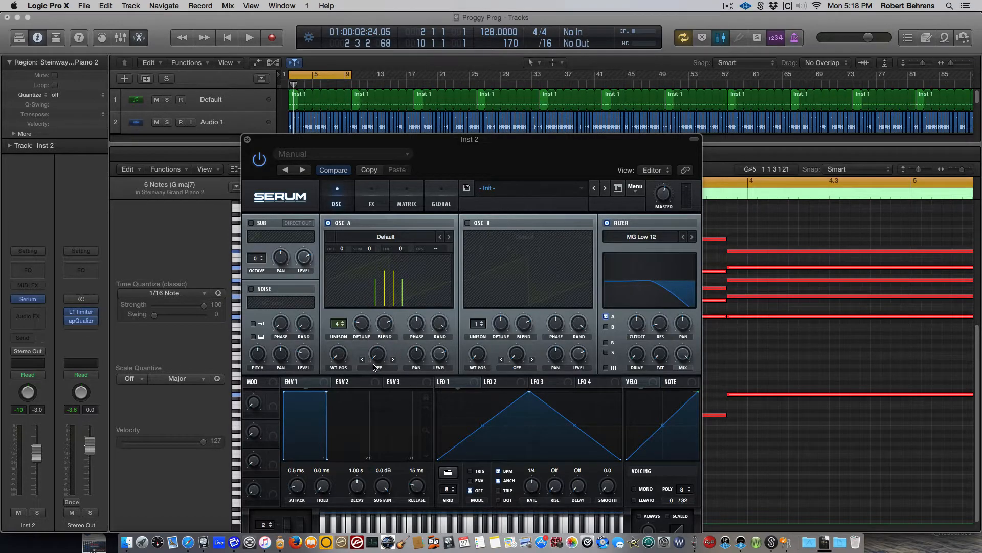
{"action": "left_click", "coordinate": [360, 326]}
{"action": "left_click_drag", "start_coordinate": [360, 323], "coordinate": [359, 326]}
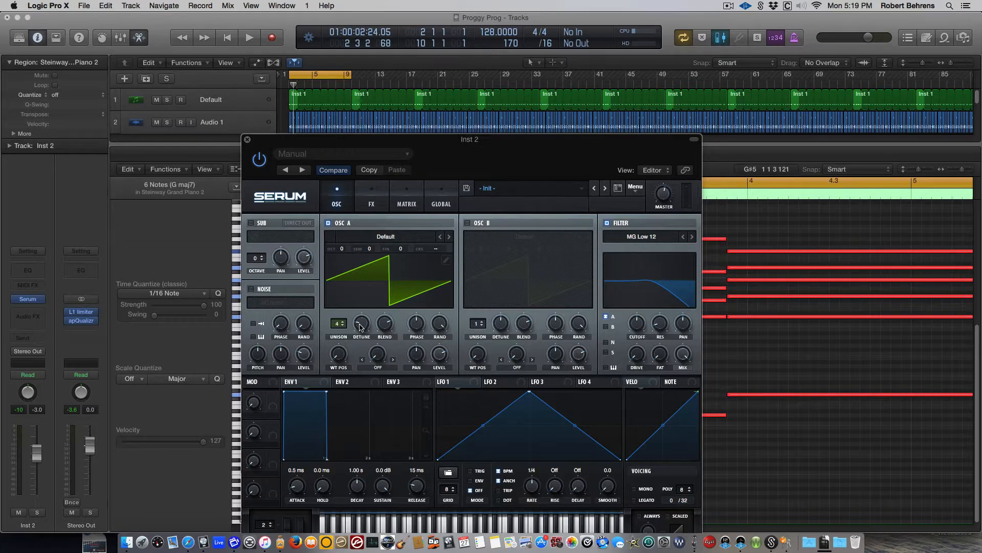
{"action": "left_click", "coordinate": [360, 327]}
{"action": "left_click", "coordinate": [387, 326]}
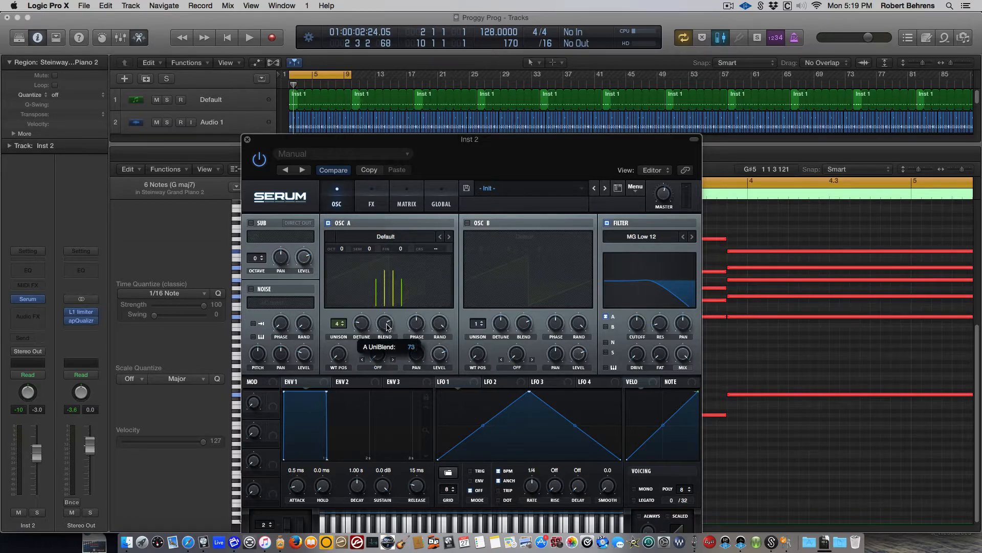
{"action": "left_click_drag", "start_coordinate": [385, 310], "coordinate": [390, 327]}
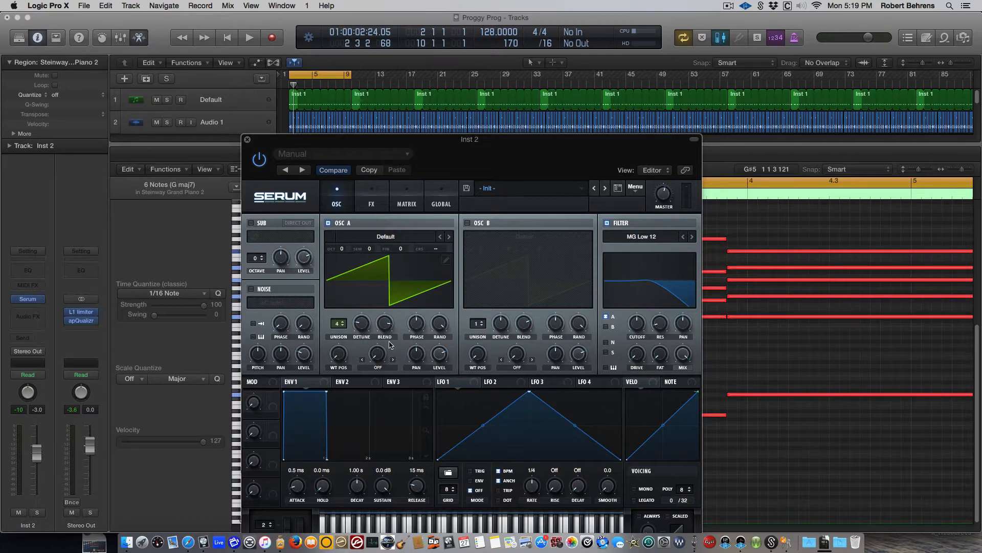
Lower the filter cutoff while playing back the chords.
{"action": "key", "text": "space"}
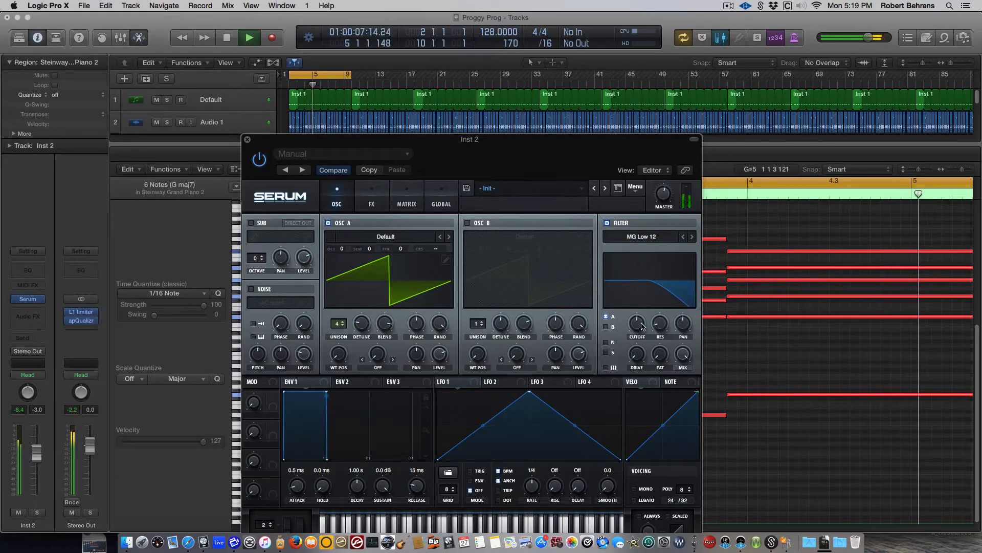
{"action": "mouse_move", "coordinate": [637, 323]}
{"action": "left_mouse_down"}
{"action": "mouse_move", "coordinate": [642, 306]}
{"action": "mouse_move", "coordinate": [633, 352]}
{"action": "mouse_move", "coordinate": [631, 318]}
{"action": "mouse_move", "coordinate": [622, 333]}
{"action": "mouse_move", "coordinate": [635, 323]}
{"action": "mouse_move", "coordinate": [633, 331]}
{"action": "left_mouse_up"}
{"action": "key", "text": "space"}
Modulate the filter cutoff with LFO 1, shaped as a falling concave curve at a 1/8 rate, auditioning the result.
{"action": "left_click_drag", "start_coordinate": [529, 394], "coordinate": [636, 323]}
{"action": "left_click_drag", "start_coordinate": [531, 430], "coordinate": [522, 434]}
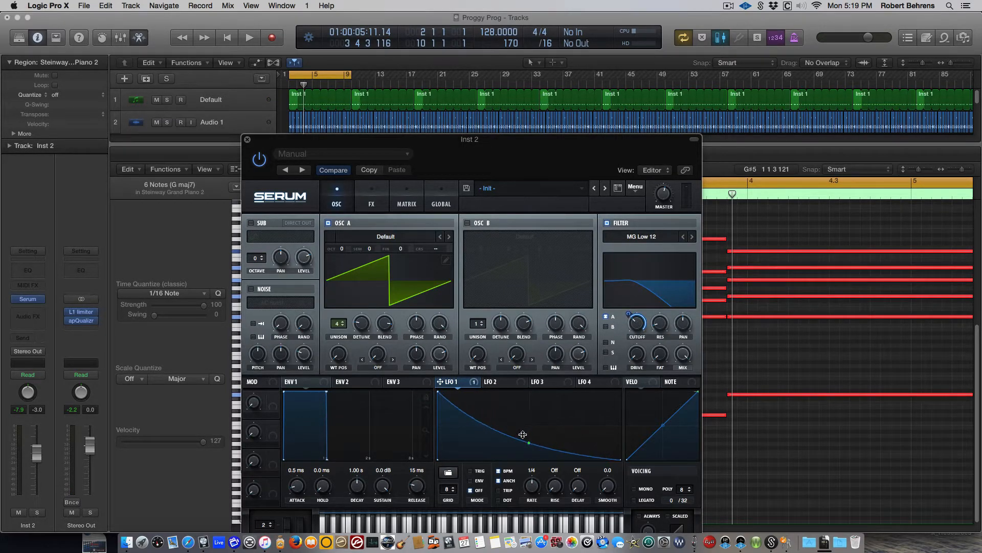
{"action": "key", "text": "space"}
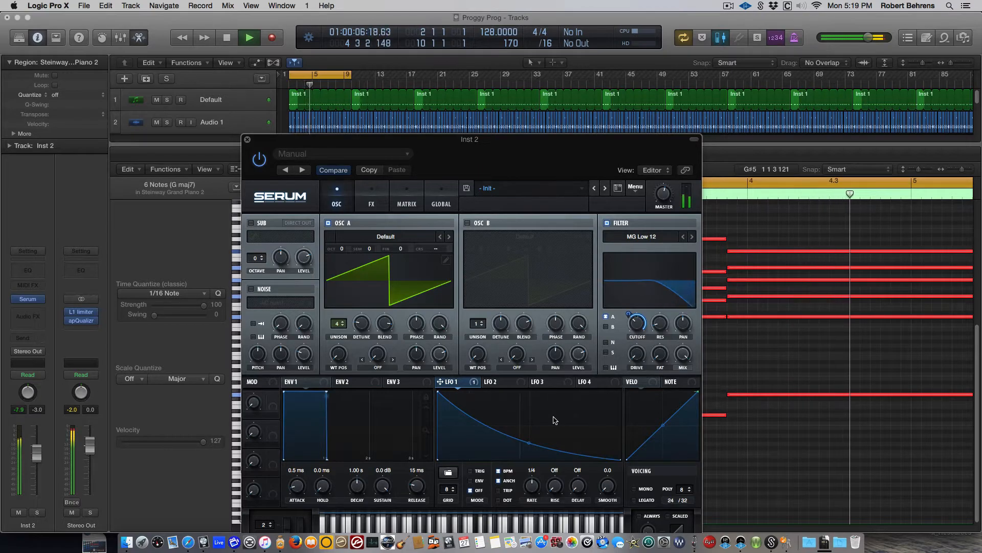
{"action": "key", "text": "space"}
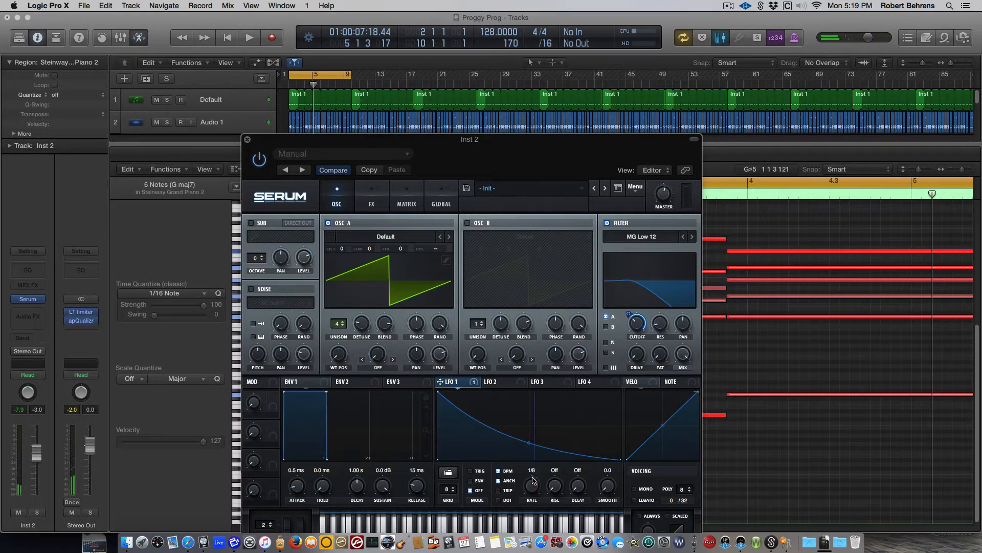
Fine-tune the cutoff's LFO modulation depth, the LFO 1 curve and the base cutoff frequency during playback.
{"action": "key", "text": "space"}
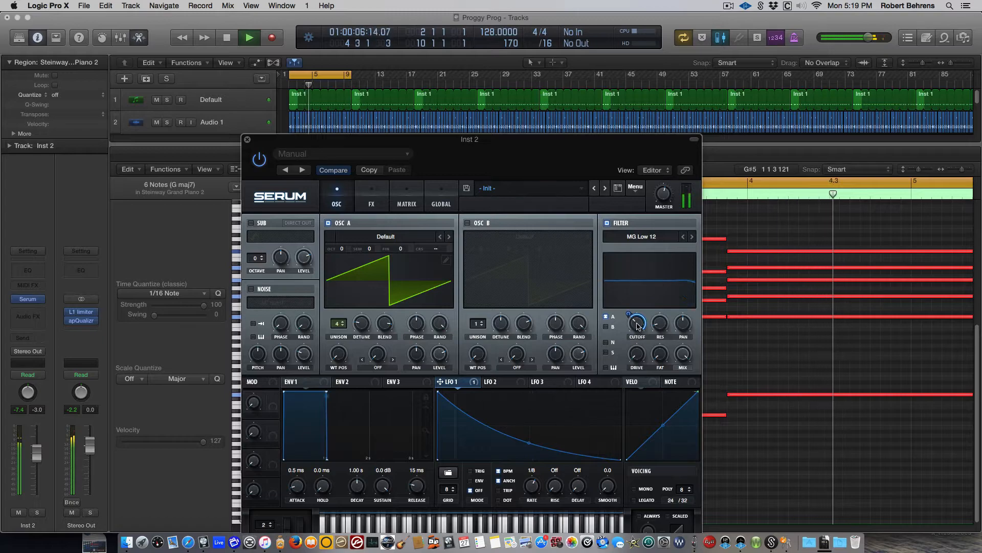
{"action": "mouse_move", "coordinate": [637, 336]}
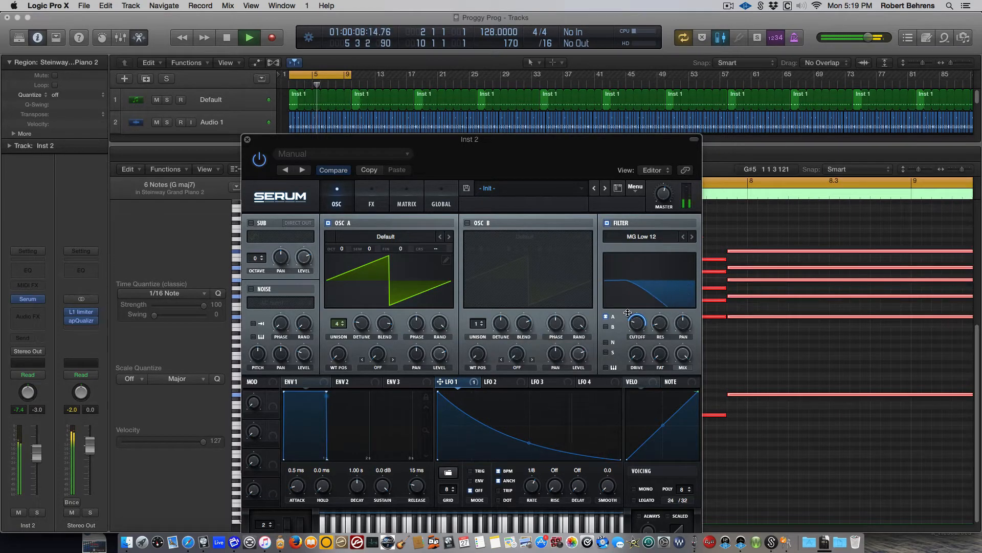
{"action": "left_click_drag", "start_coordinate": [628, 314], "coordinate": [627, 327]}
{"action": "left_click_drag", "start_coordinate": [529, 442], "coordinate": [529, 446]}
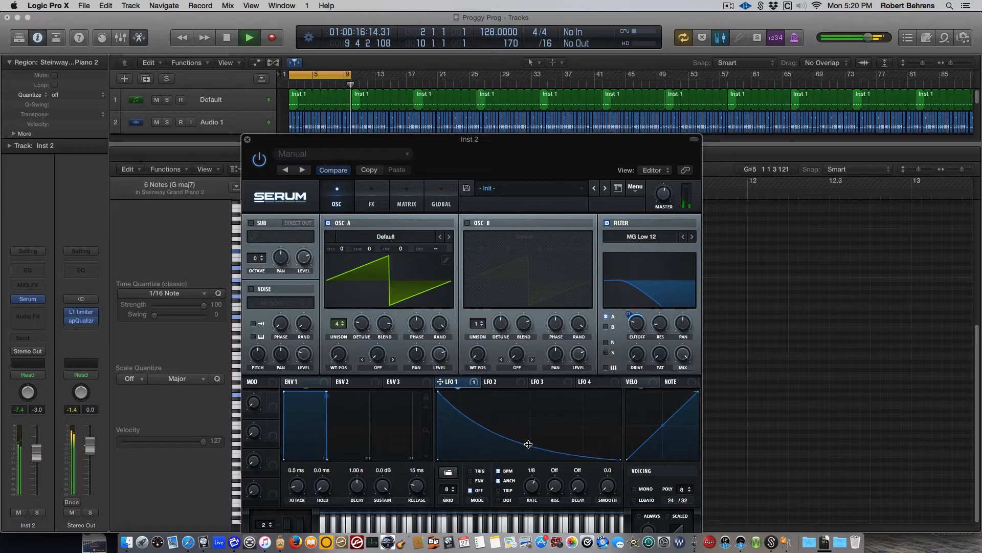
{"action": "mouse_move", "coordinate": [636, 323]}
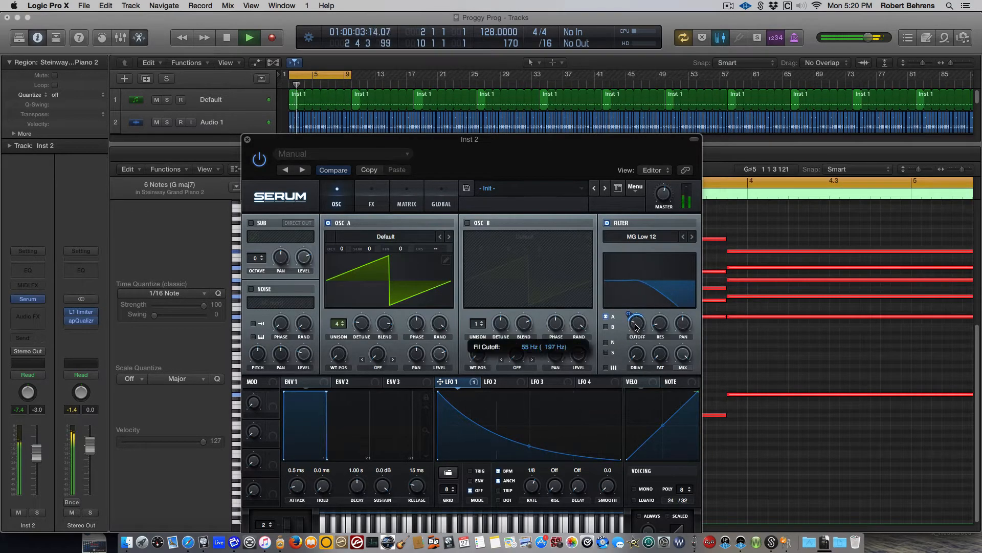
{"action": "left_click_drag", "start_coordinate": [636, 322], "coordinate": [637, 319]}
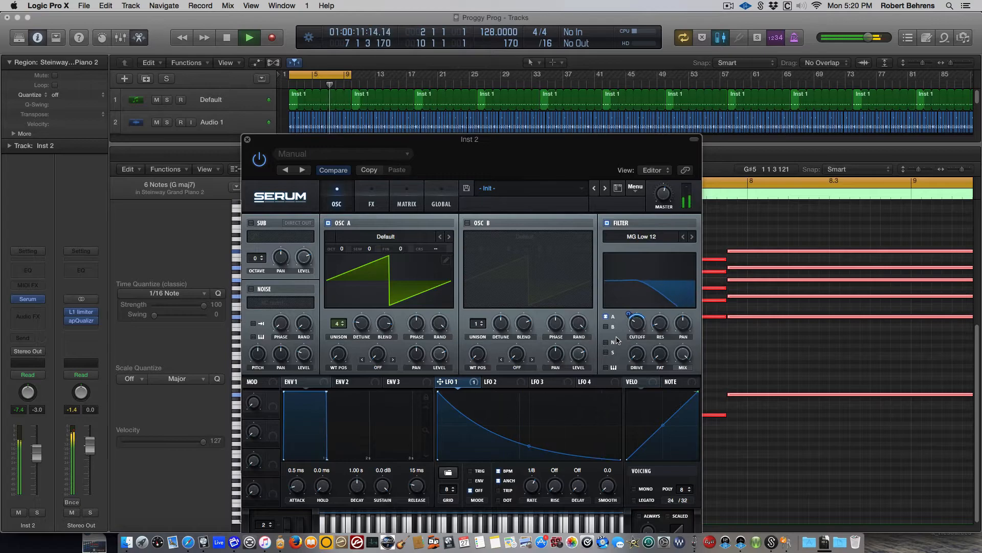
{"action": "key", "text": "space"}
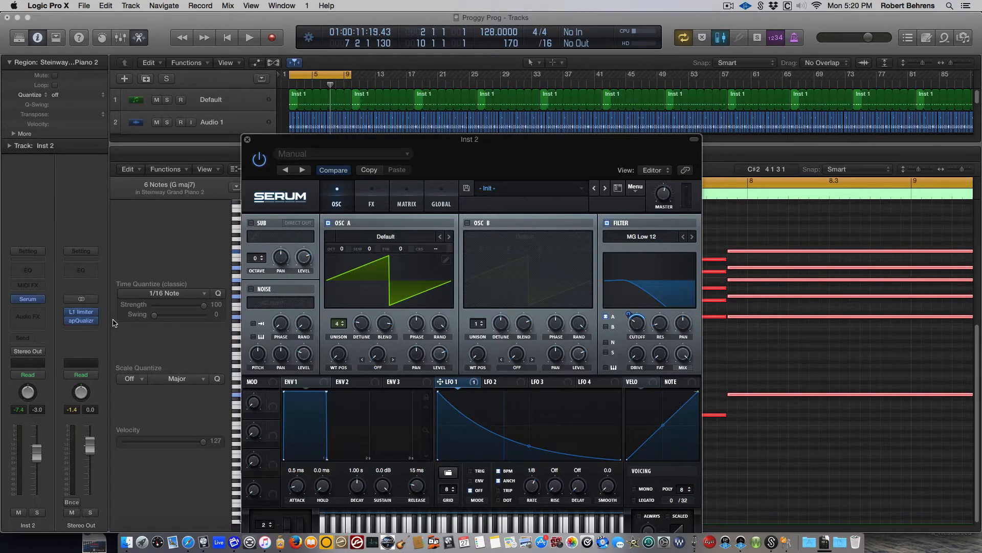
Play back the opening of the chord progression twice to check the filter modulation.
{"action": "key", "text": "space"}
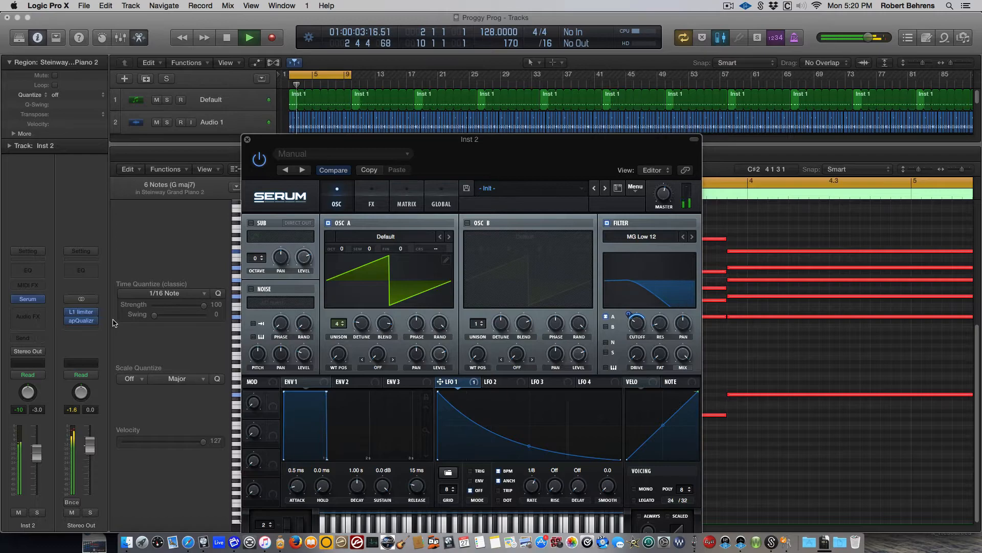
{"action": "key", "text": "space"}
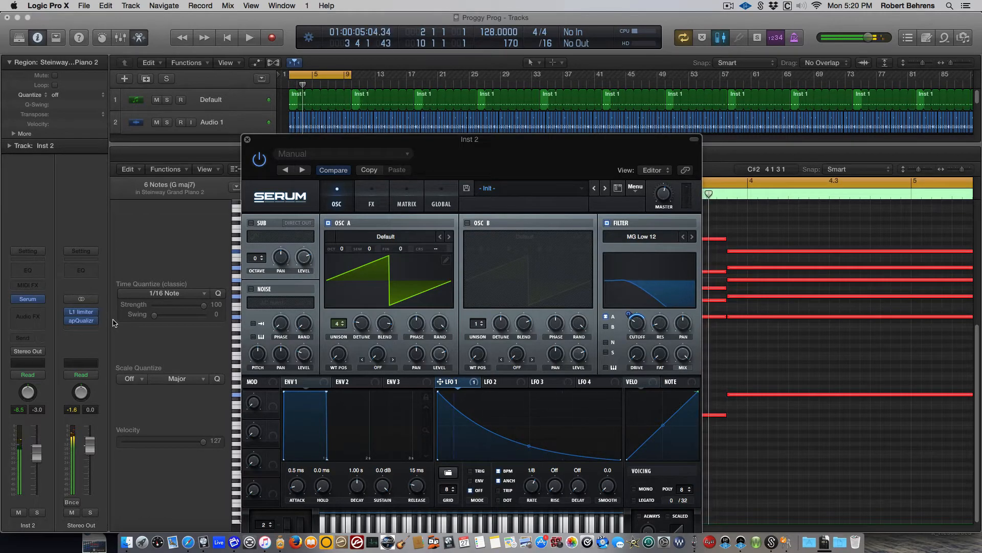
{"action": "key", "text": "space"}
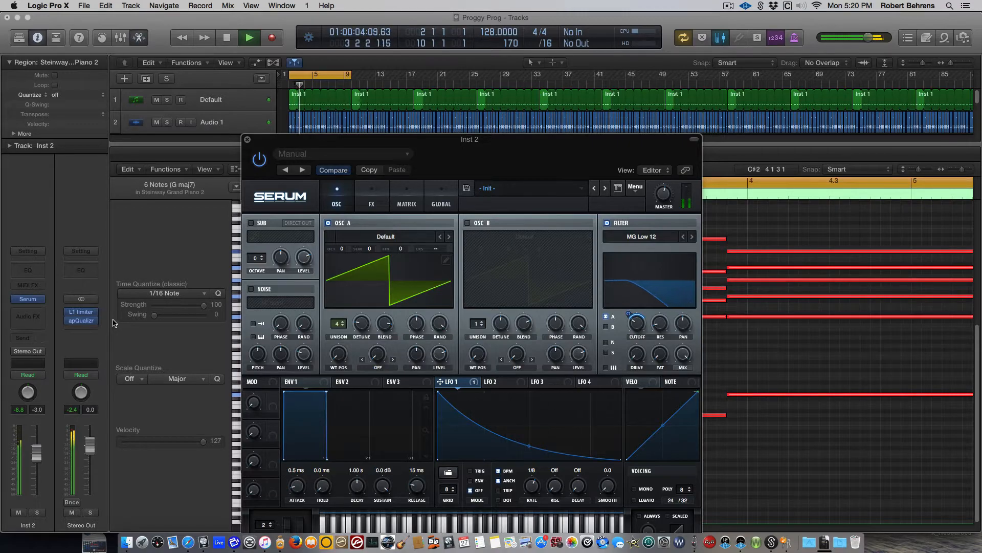
{"action": "key", "text": "space"}
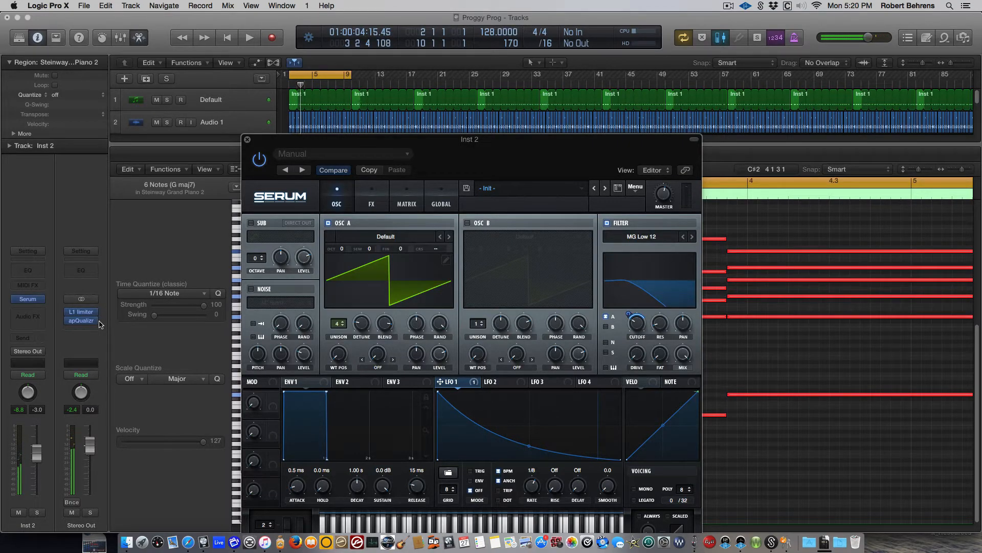
Insert Nicky Romero's Kickstart on the Serum track, choose the second curve shape in its upper row, and set the mix to 90%.
{"action": "left_click", "coordinate": [45, 310]}
{"action": "mouse_move", "coordinate": [40, 436]}
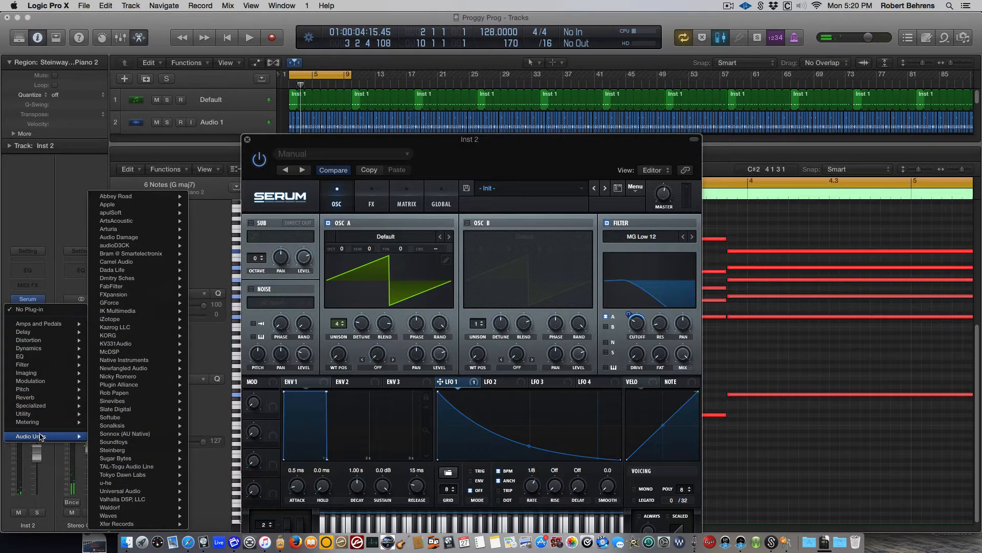
{"action": "mouse_move", "coordinate": [129, 378]}
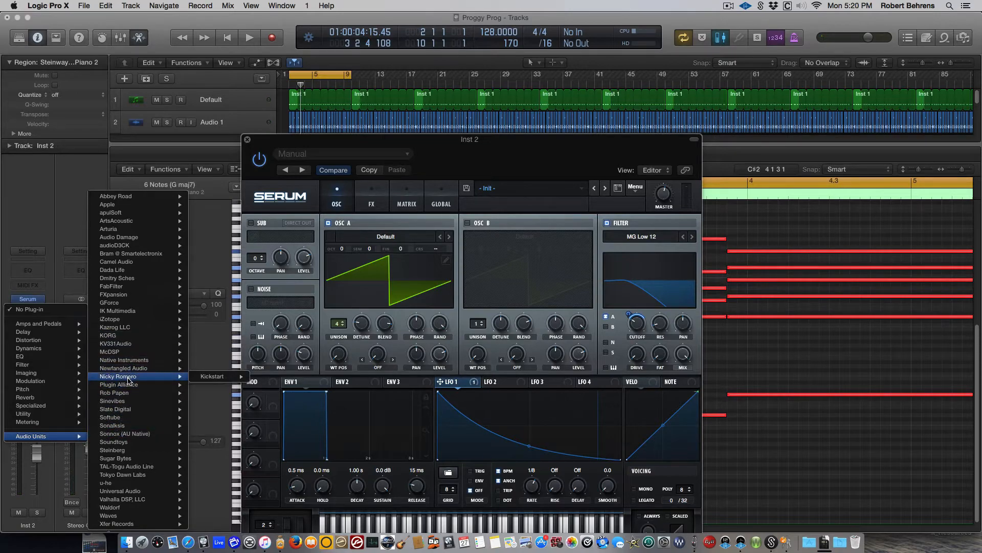
{"action": "mouse_move", "coordinate": [212, 376]}
{"action": "left_click", "coordinate": [266, 377]}
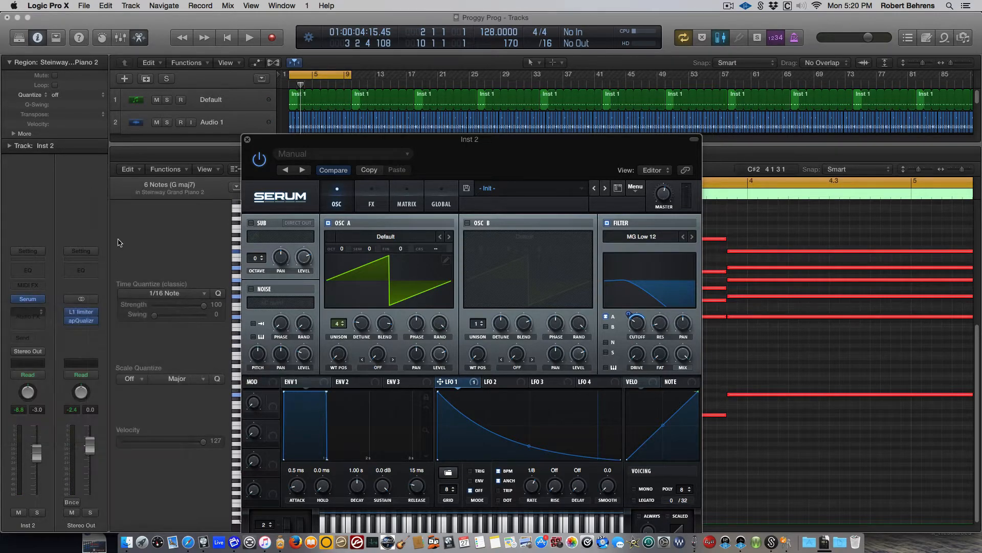
{"action": "left_click", "coordinate": [173, 209]}
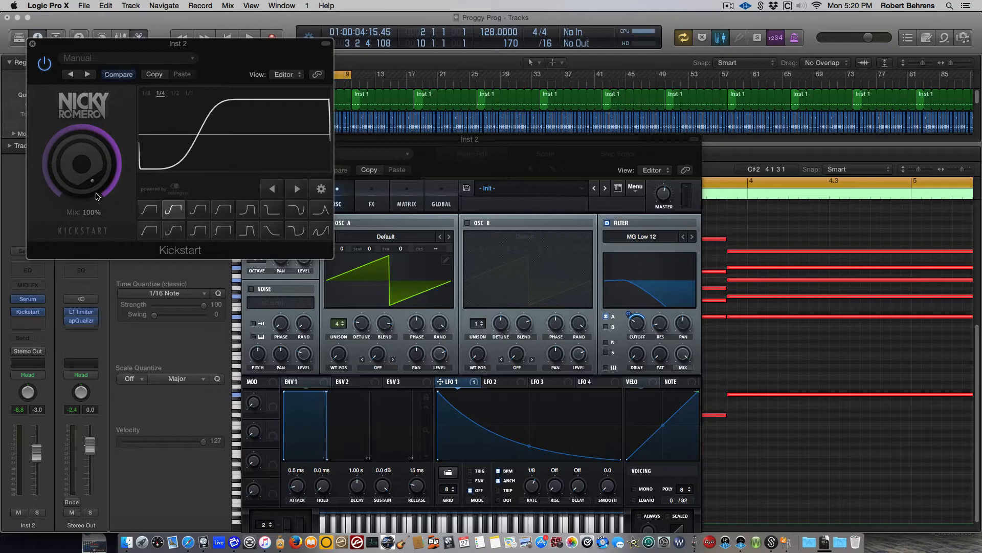
{"action": "left_click_drag", "start_coordinate": [75, 171], "coordinate": [74, 177]}
Raise Serum's master volume slightly while playing back the chords through Kickstart.
{"action": "key", "text": "space"}
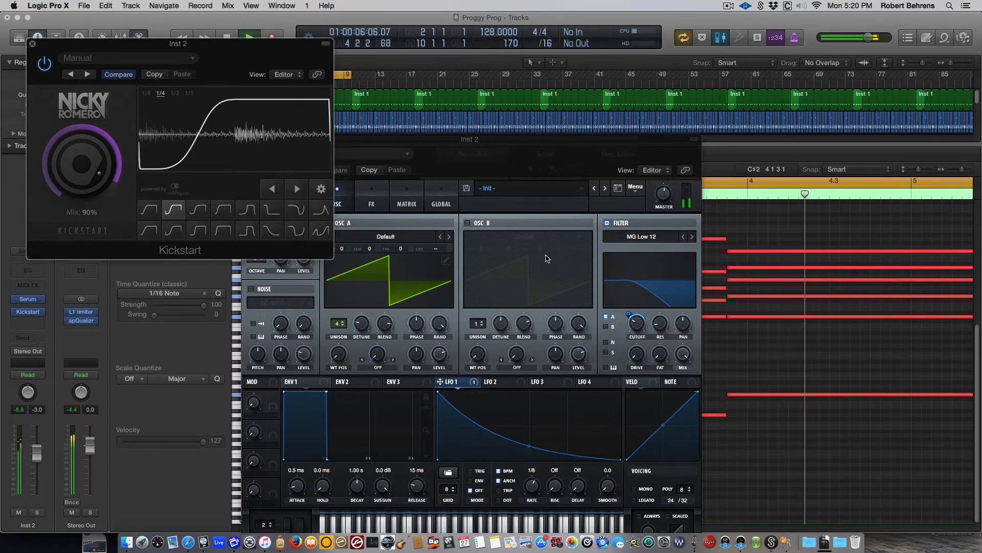
{"action": "left_click", "coordinate": [661, 195]}
{"action": "left_click_drag", "start_coordinate": [661, 195], "coordinate": [660, 191]}
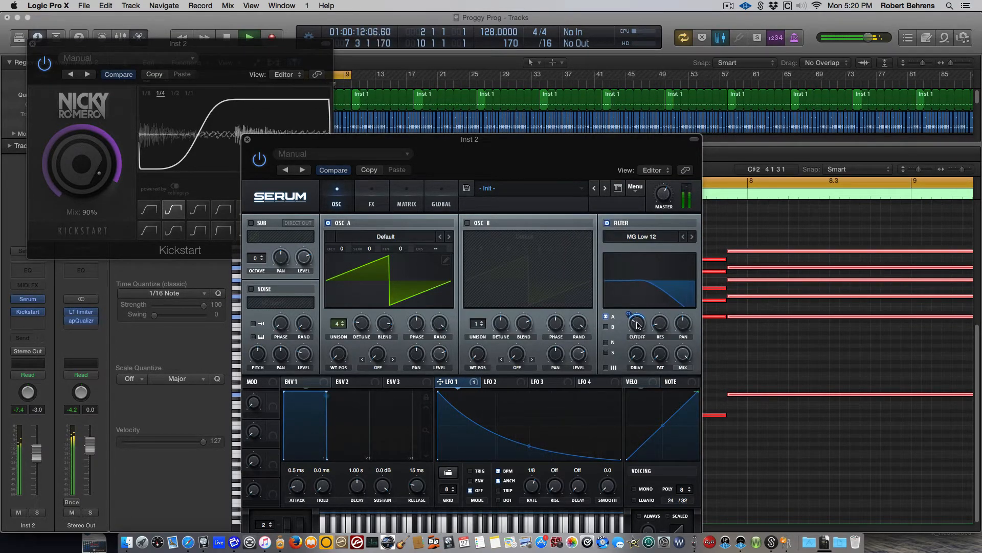
{"action": "mouse_move", "coordinate": [634, 315]}
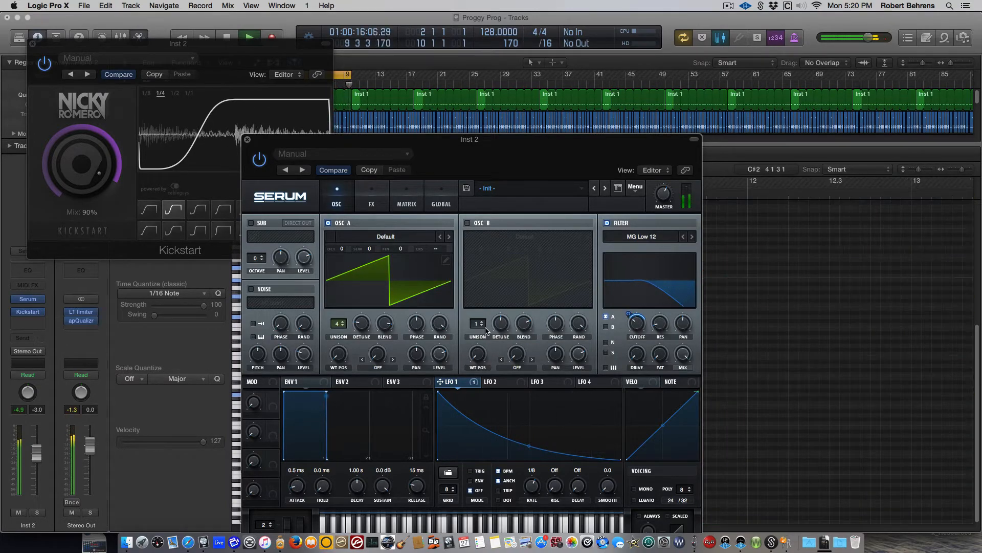
{"action": "key", "text": "space"}
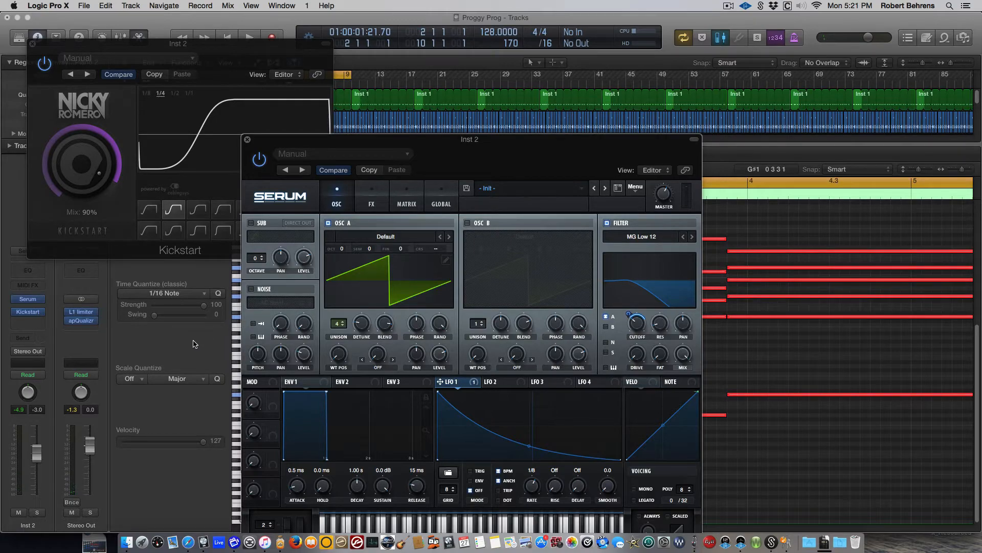
Insert the ValhallaRoom reverb after Kickstart and set its reverb mode to LV-426.
{"action": "left_click", "coordinate": [28, 321]}
{"action": "mouse_move", "coordinate": [41, 446]}
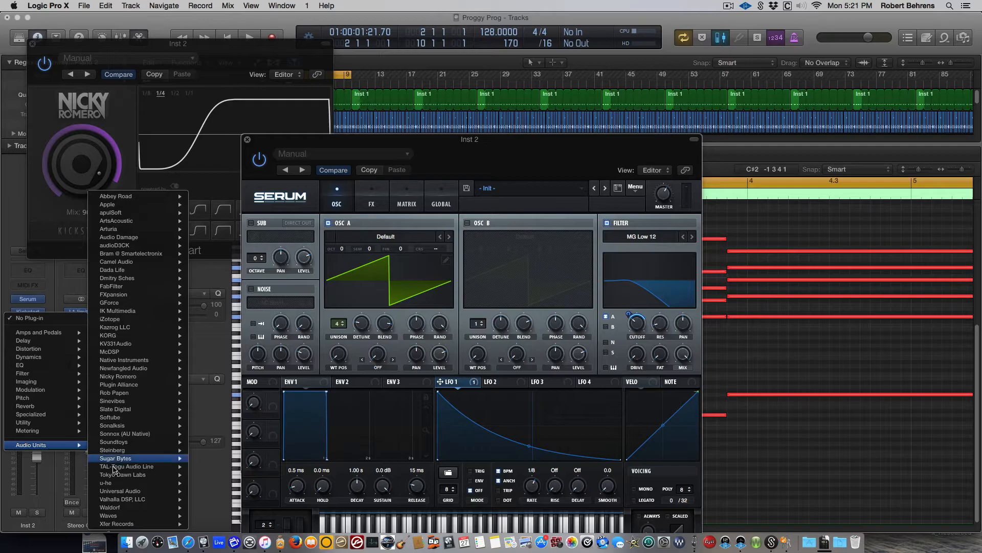
{"action": "mouse_move", "coordinate": [169, 499]}
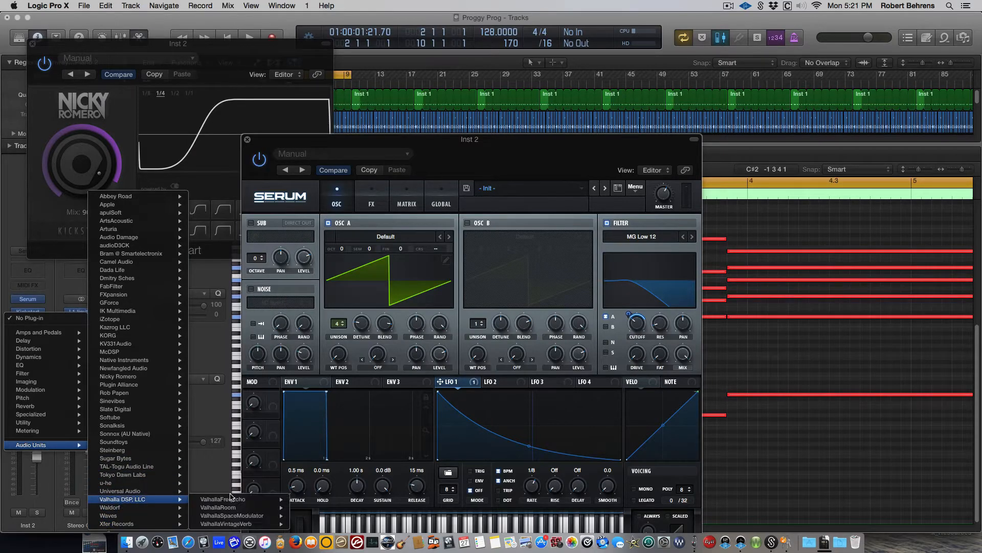
{"action": "mouse_move", "coordinate": [235, 508]}
{"action": "left_click", "coordinate": [306, 507]}
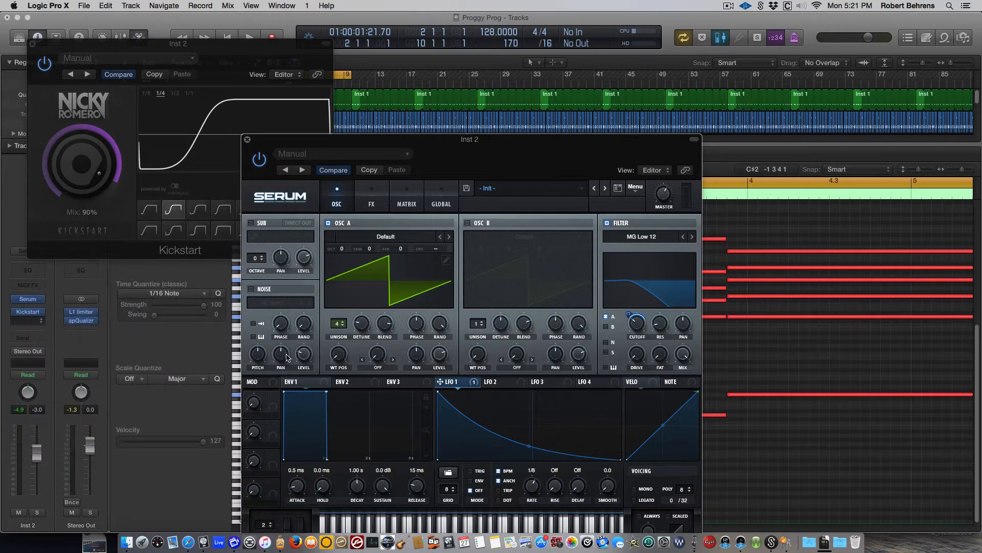
{"action": "left_click", "coordinate": [153, 296]}
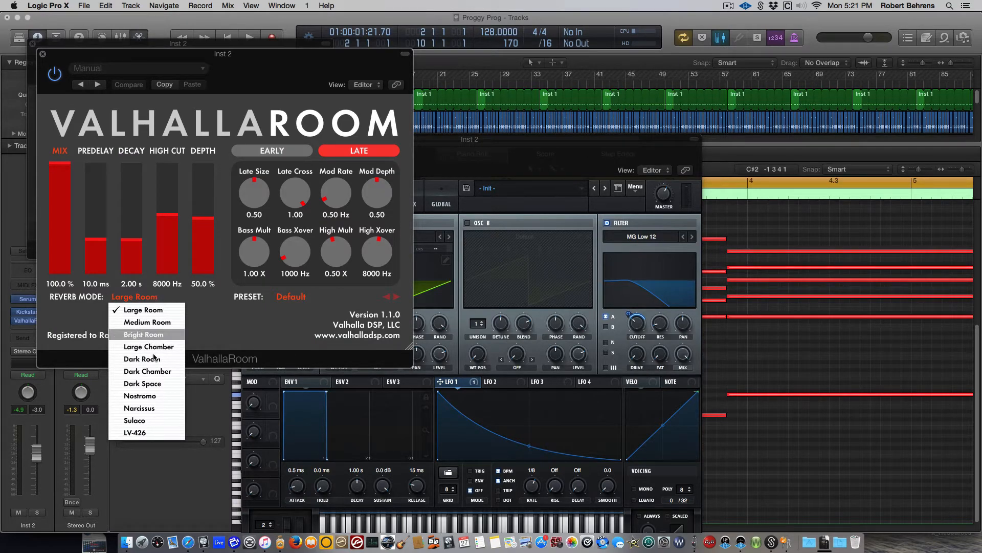
{"action": "left_click", "coordinate": [134, 433]}
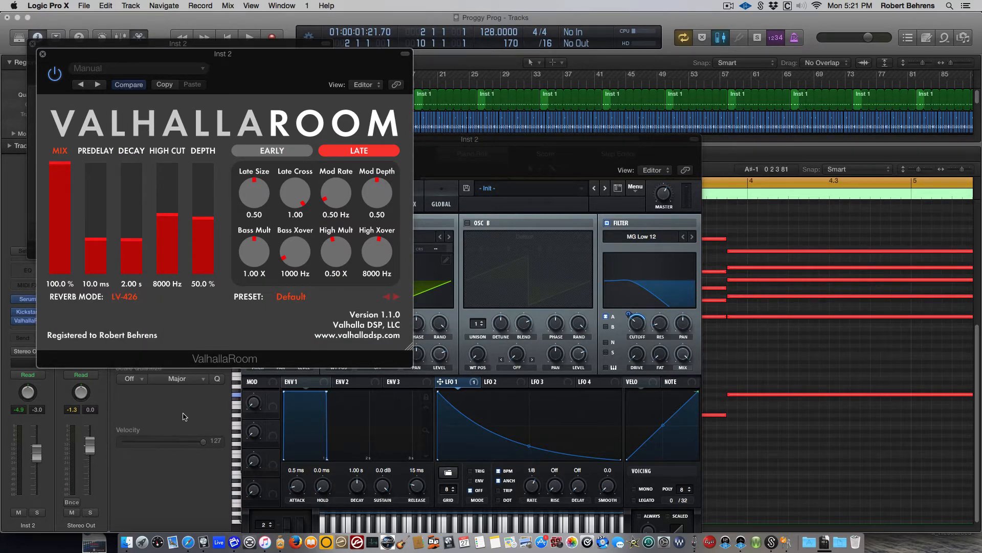
Load ValhallaRoom's FourSecondChamber preset, set the mix to 6% during playback, and close its window.
{"action": "left_click", "coordinate": [301, 298]}
{"action": "mouse_move", "coordinate": [313, 215]}
{"action": "mouse_move", "coordinate": [313, 187]}
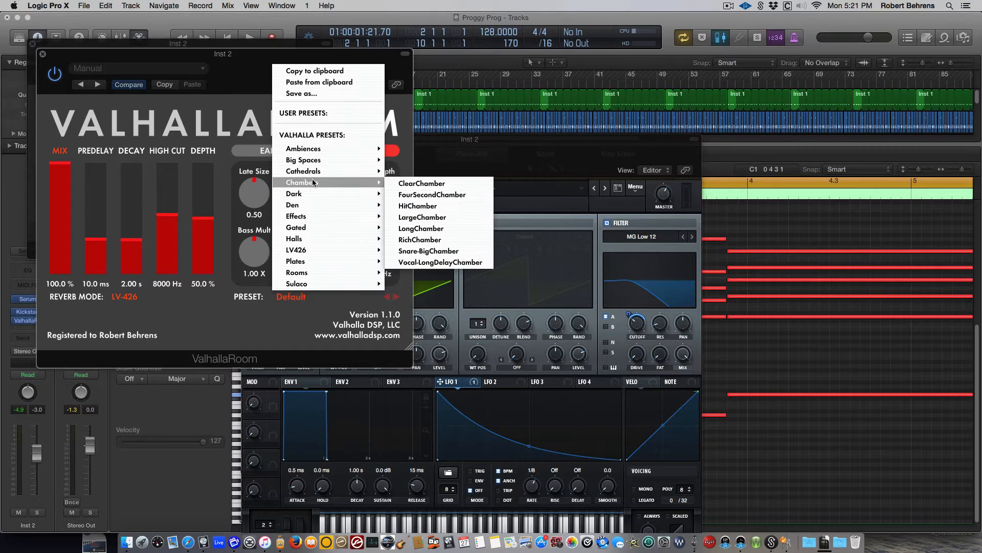
{"action": "left_click", "coordinate": [425, 194]}
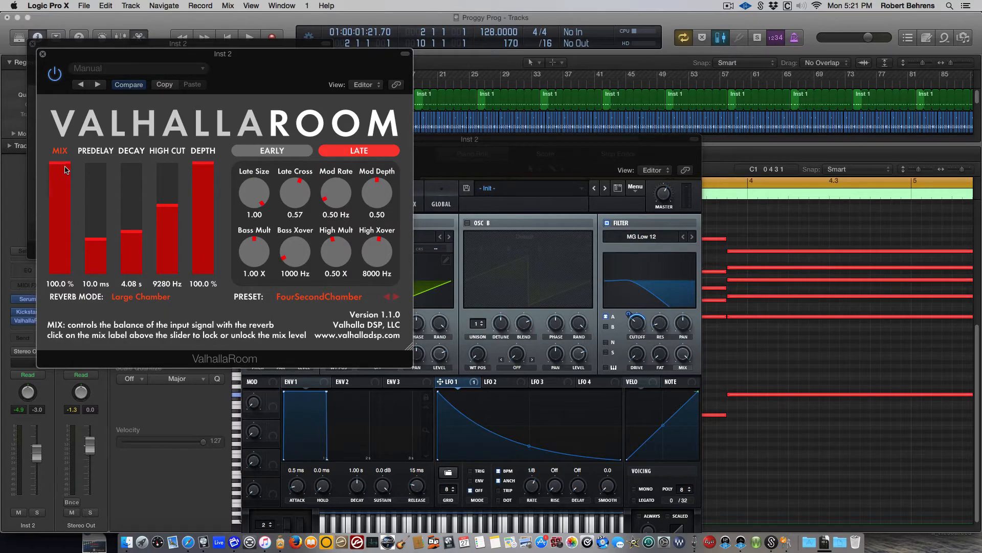
{"action": "key", "text": "space"}
{"action": "left_click_drag", "start_coordinate": [70, 277], "coordinate": [71, 270]}
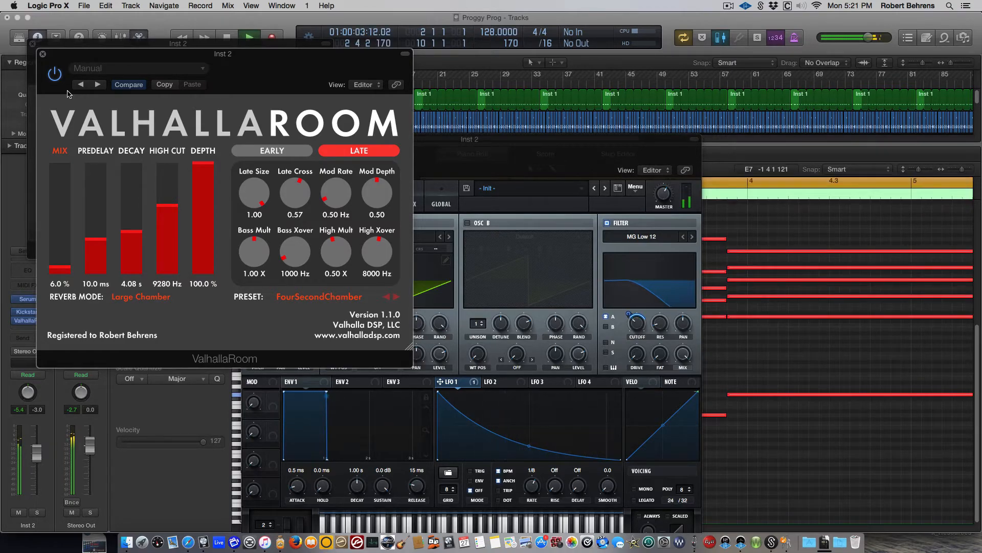
{"action": "key", "text": "space"}
{"action": "left_click", "coordinate": [44, 55]}
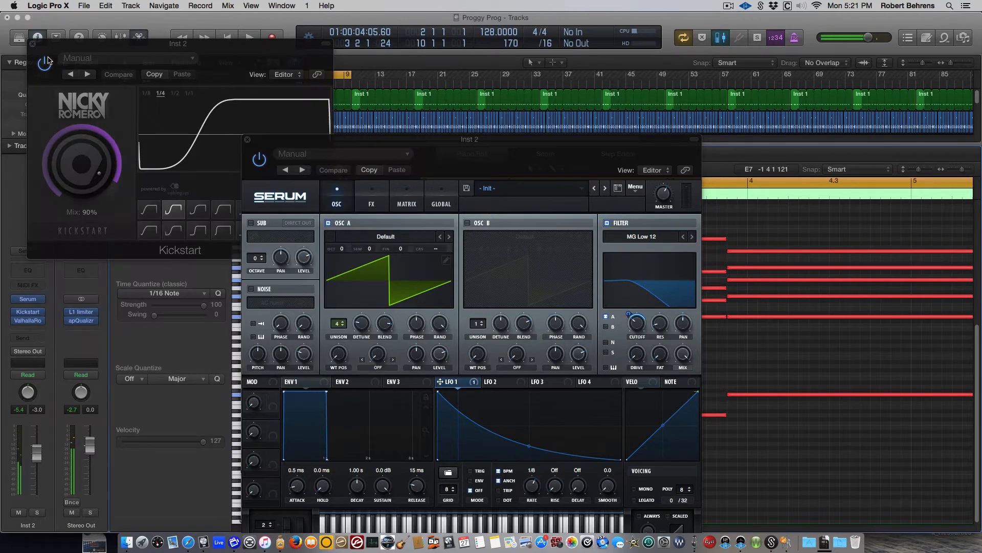
Extend the cycle range from bar 2 to bar 97 and loop the Steinway Grand Piano 2 region on Inst 2 to the same end.
{"action": "left_click", "coordinate": [247, 140]}
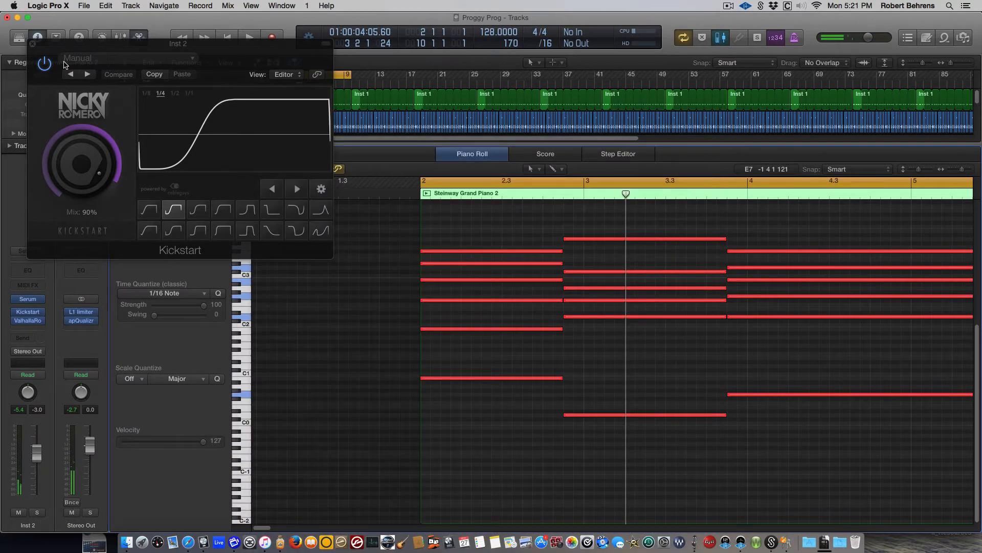
{"action": "left_click", "coordinate": [33, 44]}
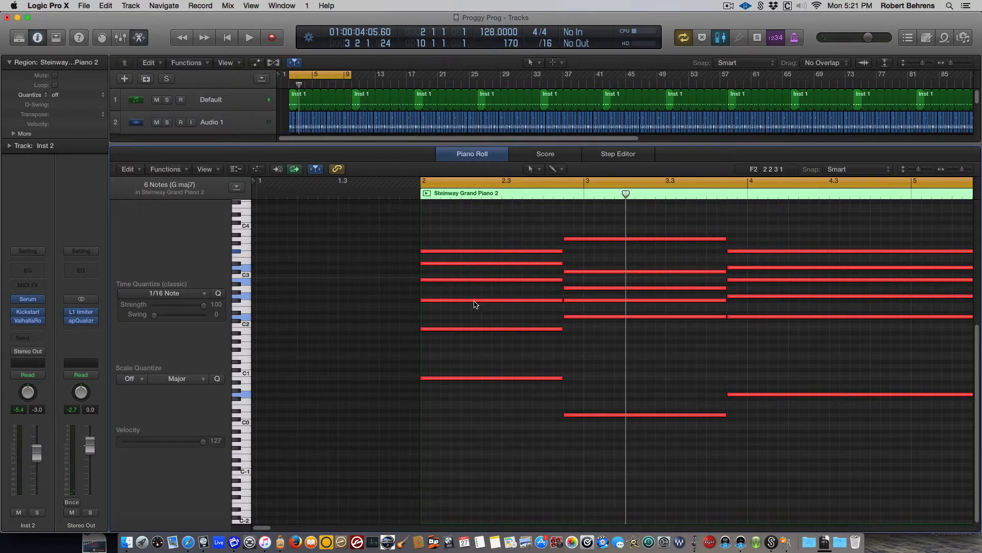
{"action": "left_click_drag", "start_coordinate": [386, 146], "coordinate": [383, 333]}
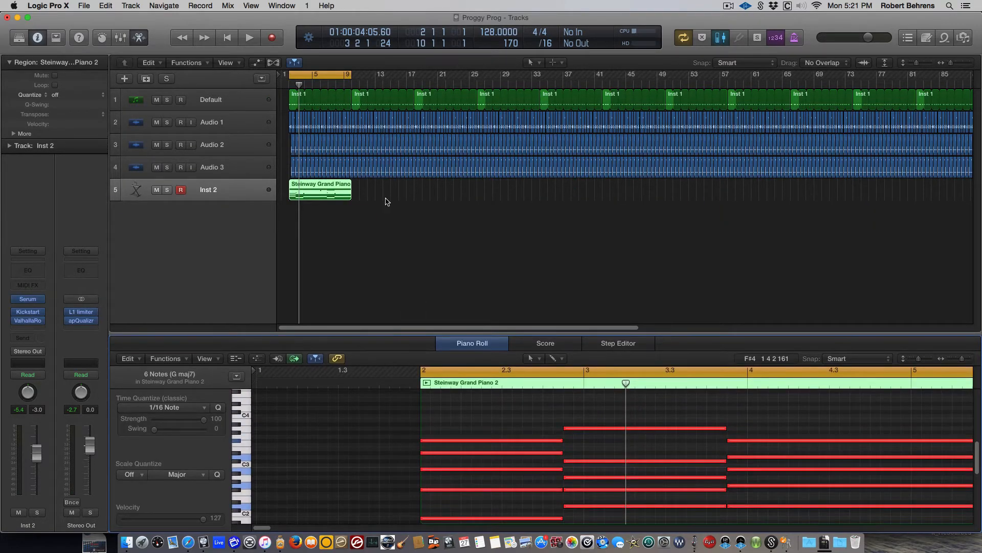
{"action": "key", "text": "super+Left"}
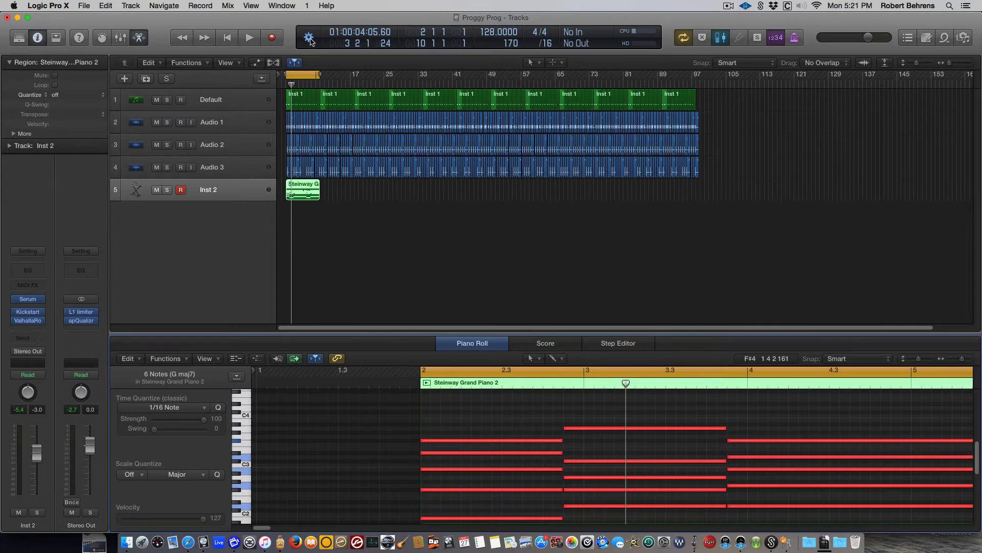
{"action": "left_click_drag", "start_coordinate": [320, 76], "coordinate": [691, 142]}
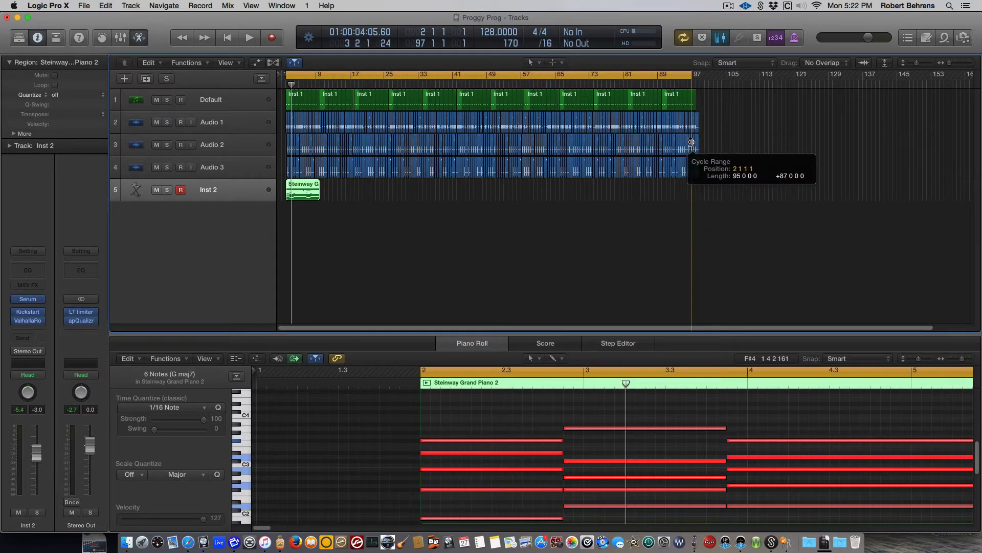
{"action": "key", "text": "space"}
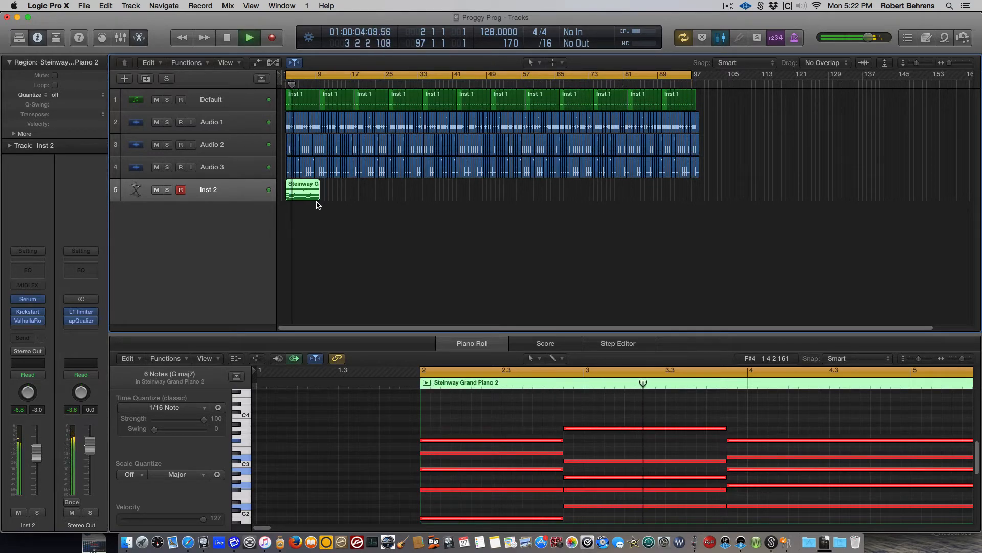
{"action": "left_click_drag", "start_coordinate": [320, 184], "coordinate": [692, 204]}
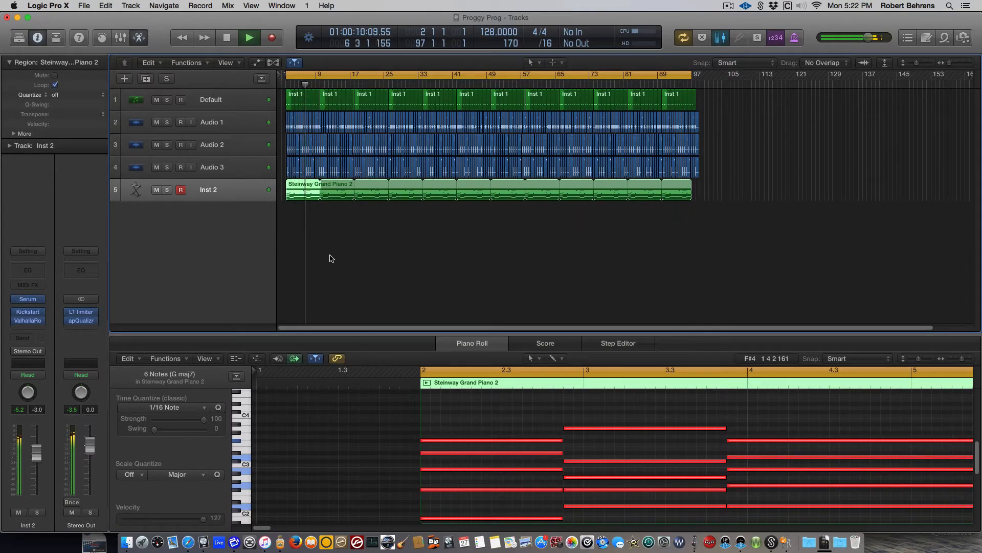
Try opening Serum's filter cutoff past about 2108 Hz while the full arrangement plays.
{"action": "left_click", "coordinate": [28, 299]}
{"action": "left_click_drag", "start_coordinate": [637, 328], "coordinate": [646, 295]}
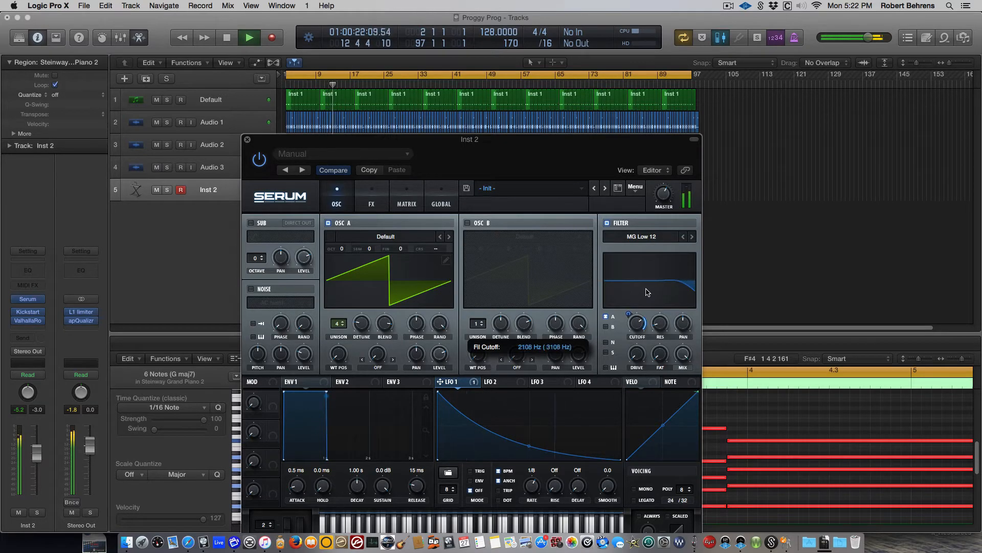
{"action": "left_click_drag", "start_coordinate": [648, 290], "coordinate": [650, 286]}
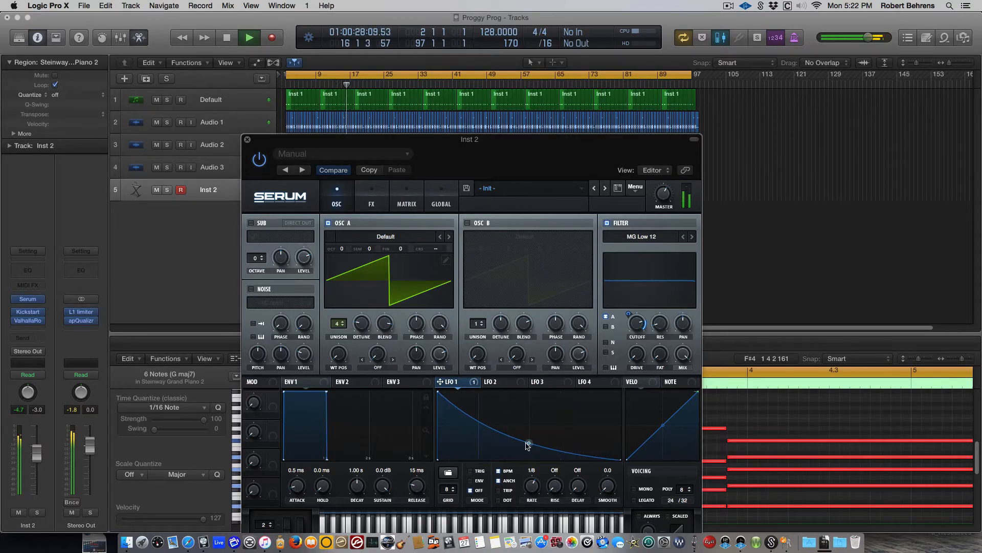
{"action": "key", "text": "space"}
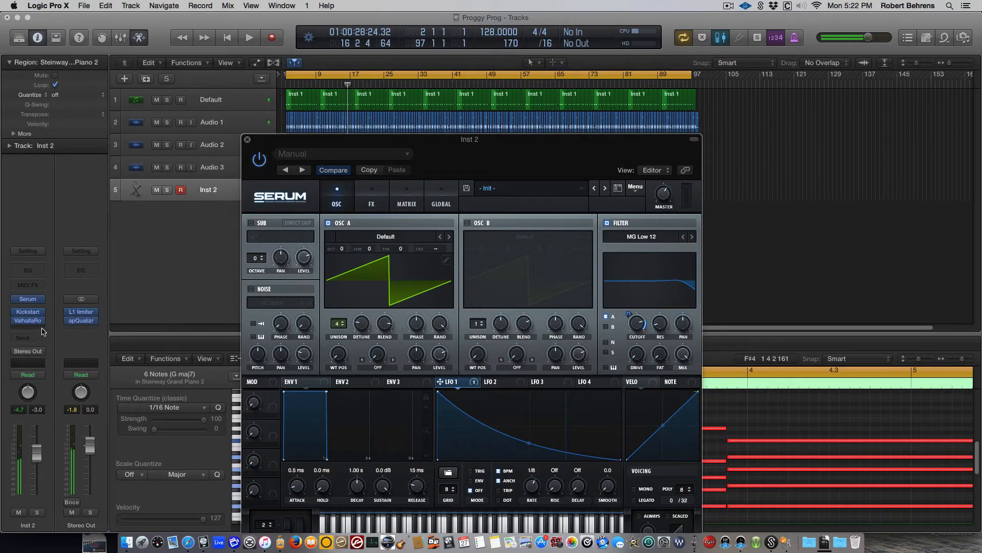
{"action": "key", "text": "Return"}
{"action": "key", "text": "space"}
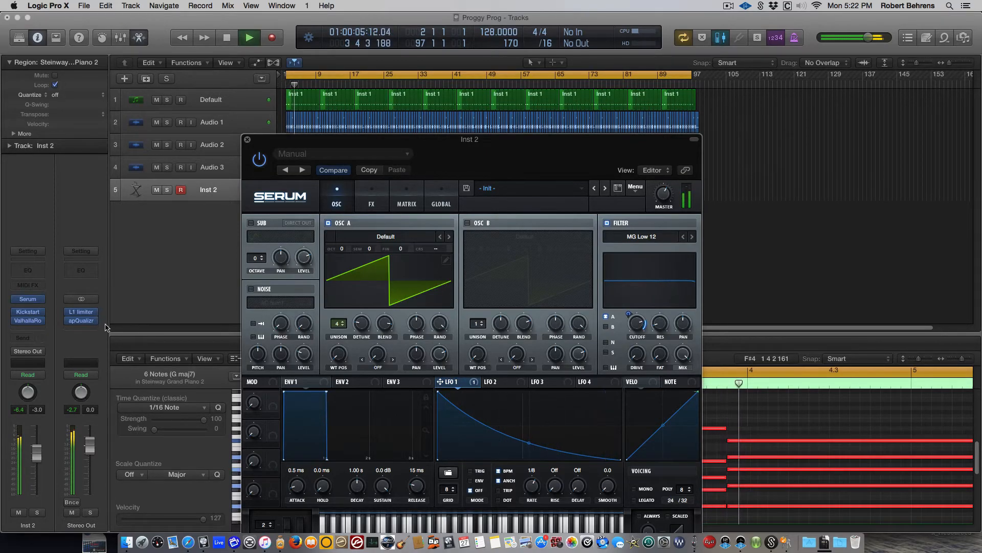
Compare Kickstart's other curve shapes during playback and return to the second shape in the upper row with the mix at 90%.
{"action": "left_click", "coordinate": [28, 313]}
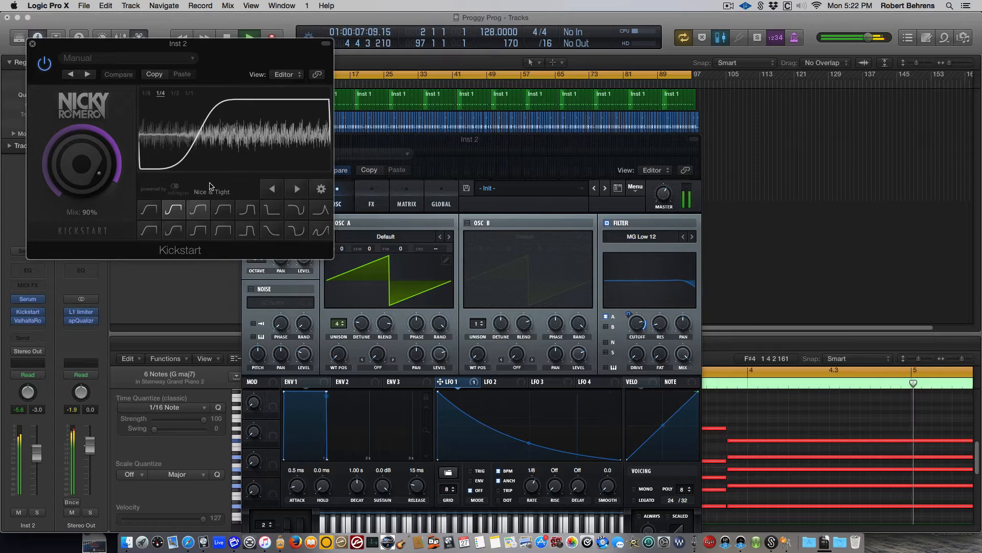
{"action": "left_click_drag", "start_coordinate": [81, 164], "coordinate": [81, 166]}
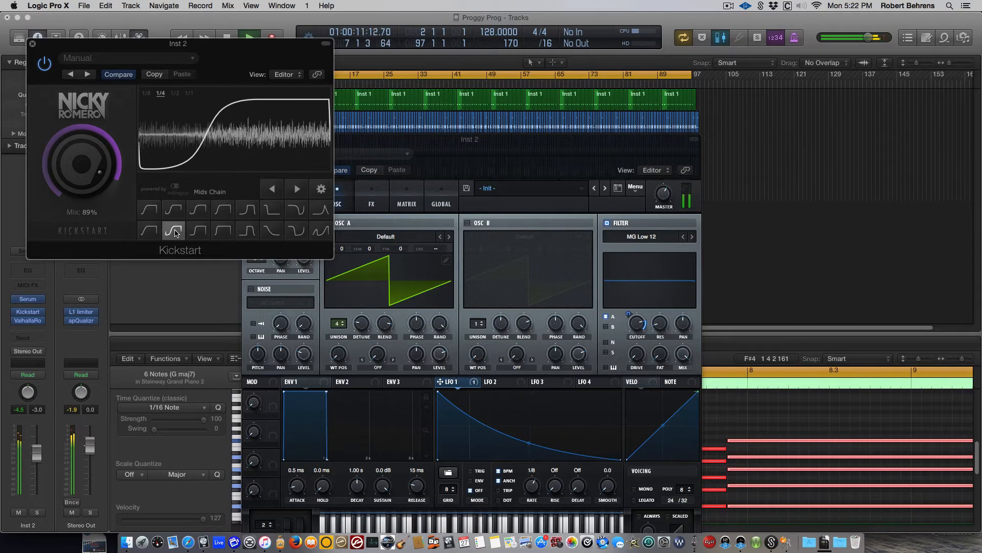
{"action": "left_click", "coordinate": [200, 210]}
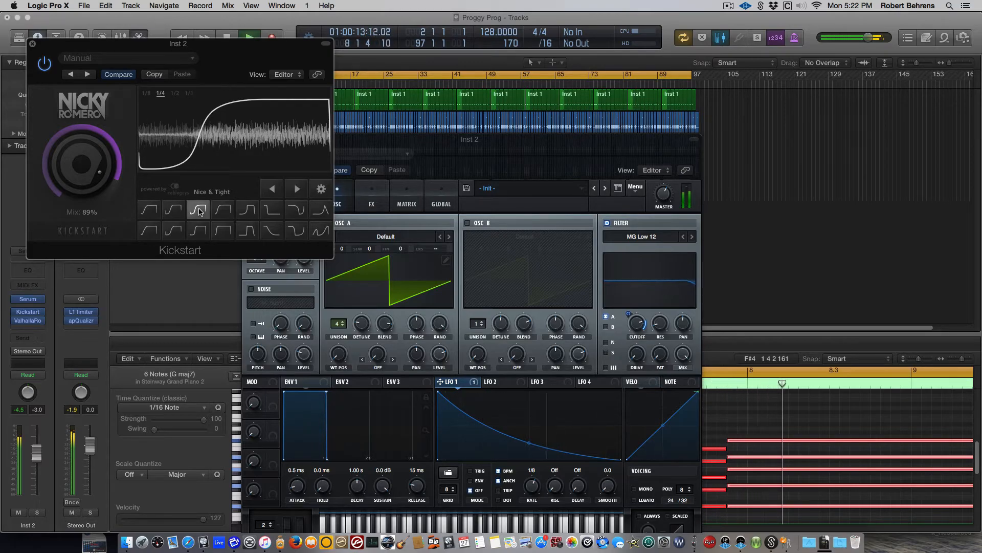
{"action": "left_click", "coordinate": [174, 213]}
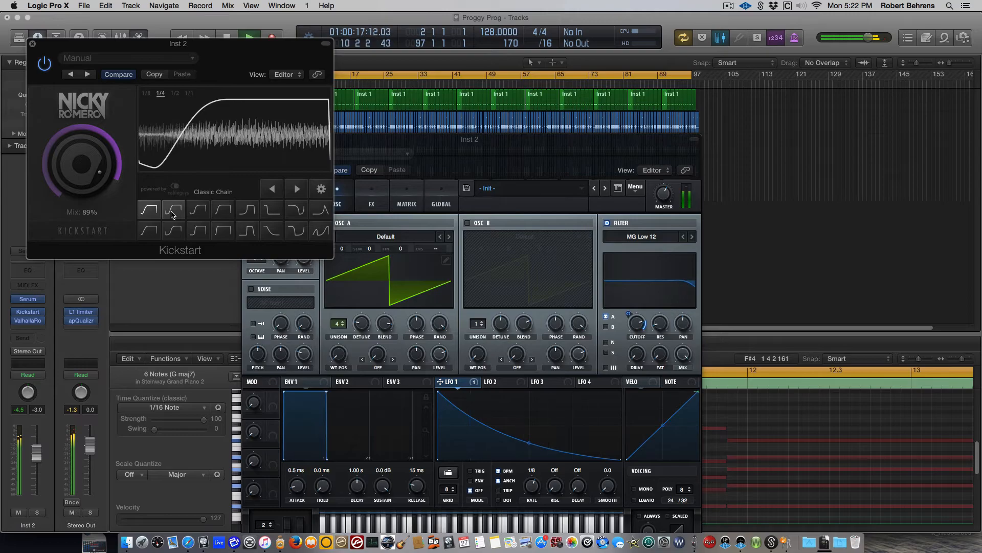
{"action": "left_click", "coordinate": [172, 214]}
{"action": "key", "text": "space"}
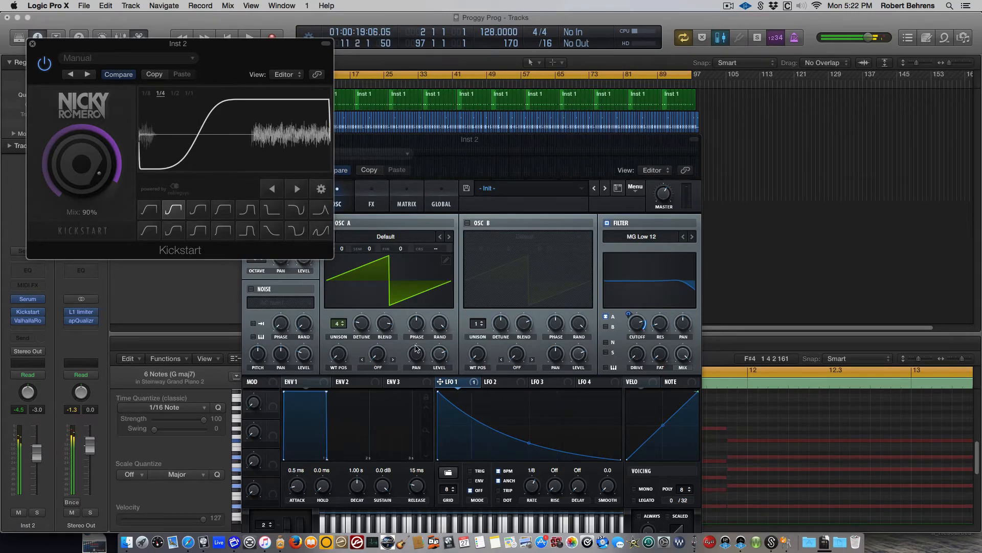
Lower Serum's filter cutoff to about 69 Hz during playback and close the Serum and Kickstart windows.
{"action": "key", "text": "space"}
{"action": "left_click_drag", "start_coordinate": [636, 324], "coordinate": [644, 389]}
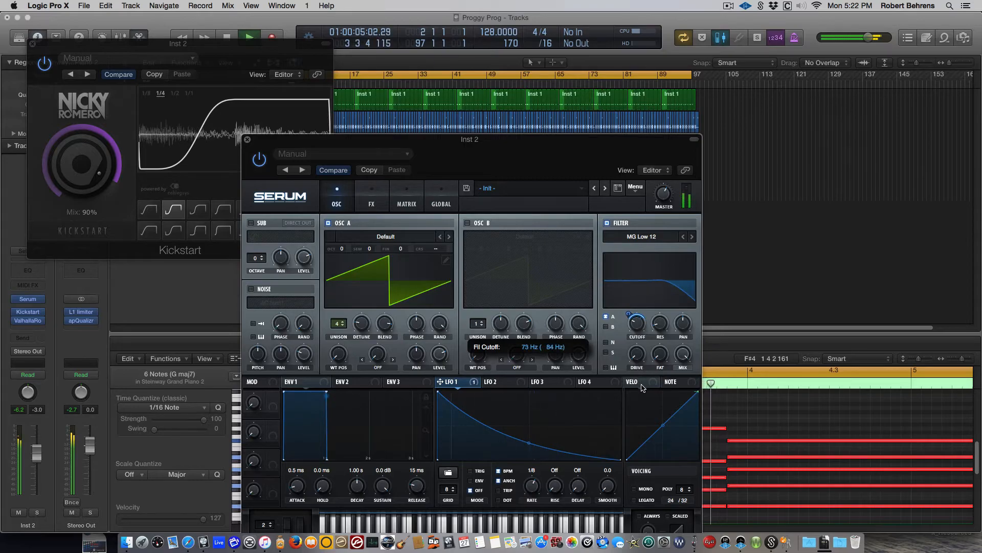
{"action": "key", "text": "space"}
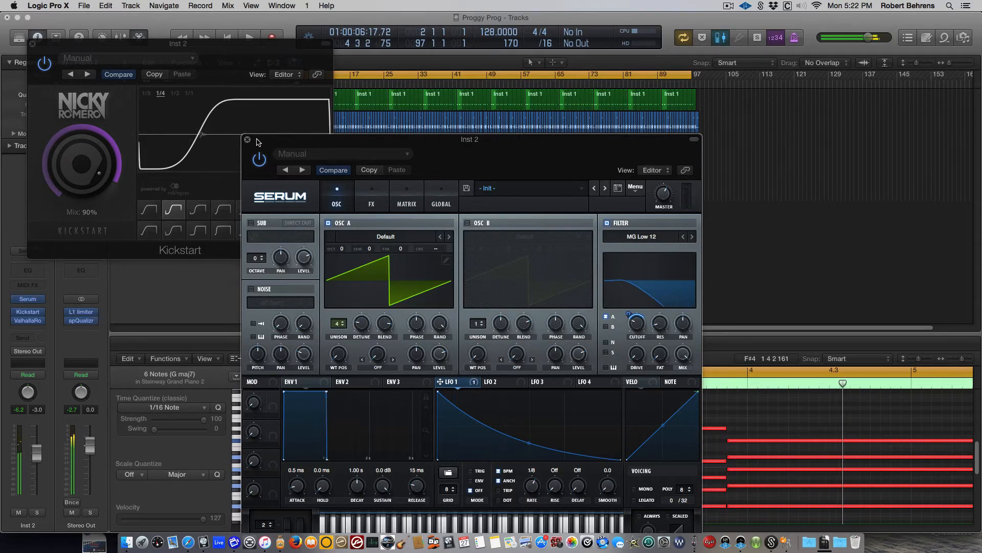
{"action": "left_click", "coordinate": [247, 139]}
{"action": "left_click", "coordinate": [32, 44]}
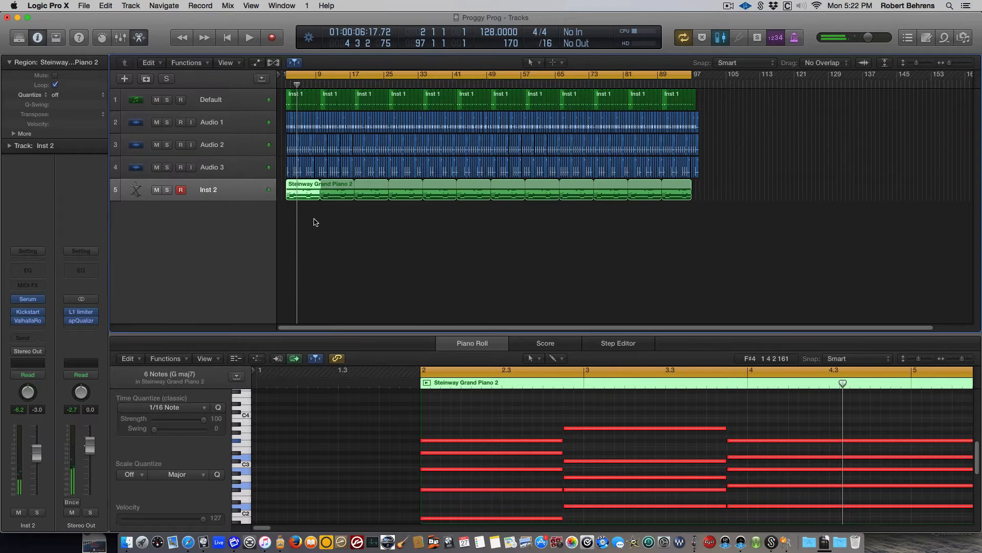
Show track automation, set Inst 2 to Touch mode, and bring up Serum's filter cutoff as its automation parameter.
{"action": "key", "text": "a"}
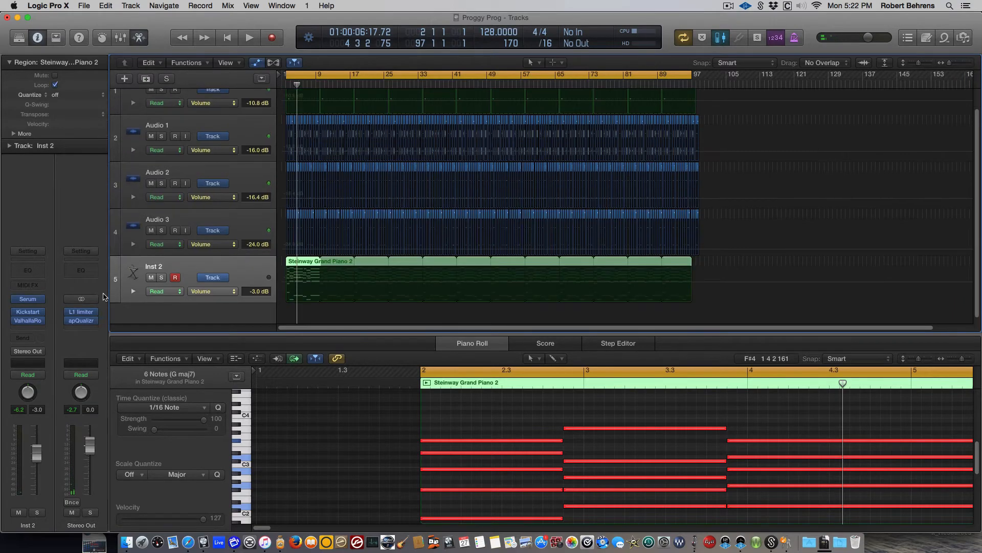
{"action": "left_click", "coordinate": [27, 299]}
{"action": "left_click_drag", "start_coordinate": [330, 139], "coordinate": [665, 128]}
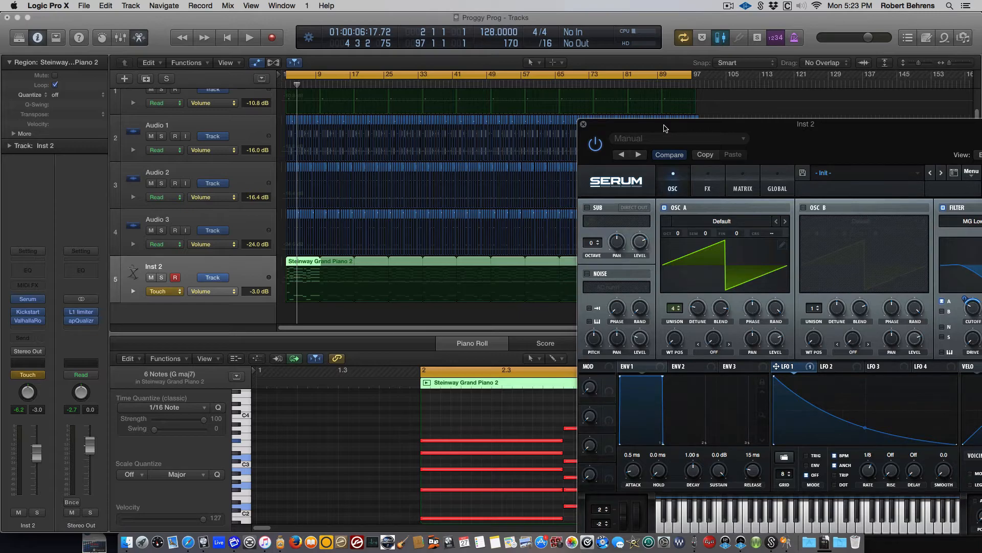
{"action": "left_click", "coordinate": [971, 316]}
{"action": "key", "text": "space"}
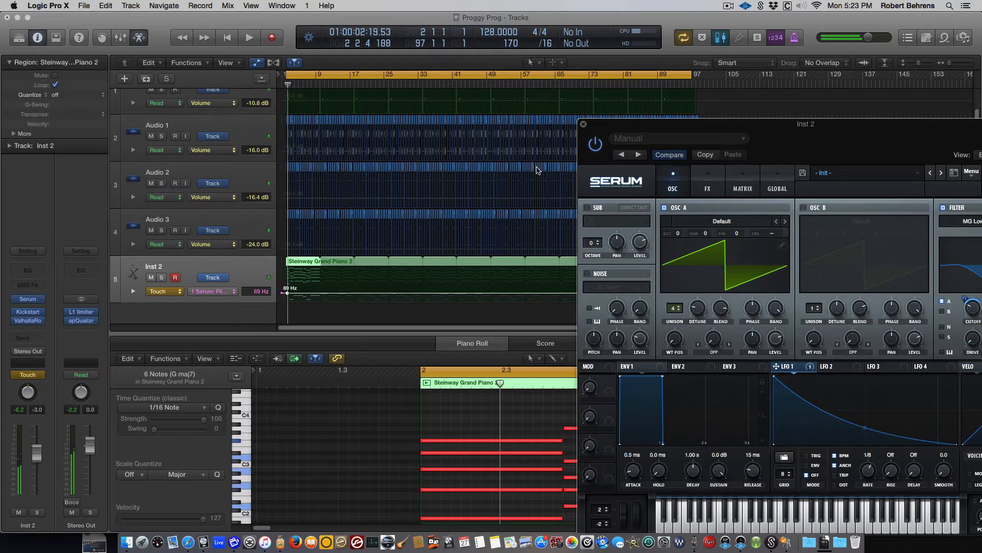
Raise the whole filter cutoff automation line on Inst 2 to 81 Hz and play it back.
{"action": "key", "text": "space"}
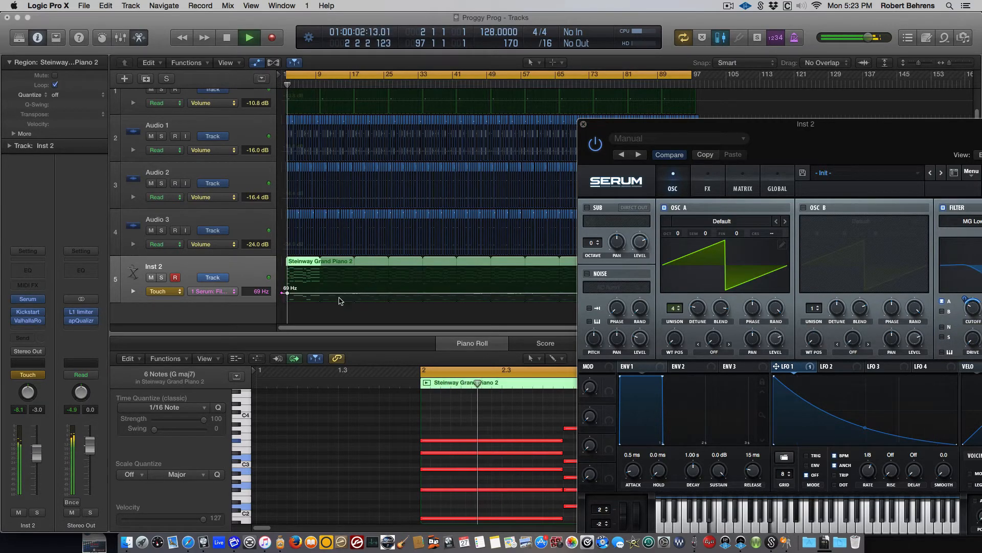
{"action": "left_click", "coordinate": [288, 295]}
{"action": "key", "text": "space"}
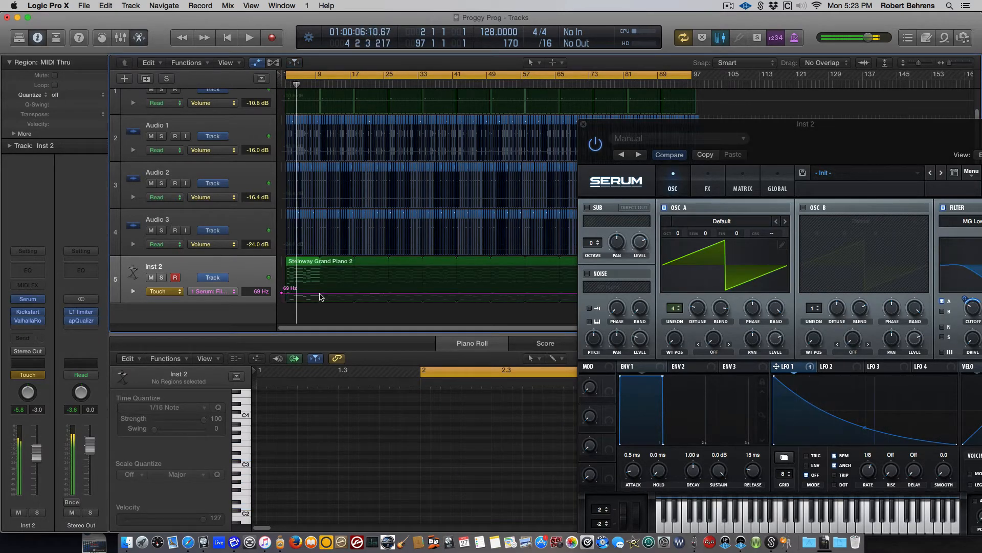
{"action": "left_click_drag", "start_coordinate": [321, 296], "coordinate": [323, 296]}
{"action": "key", "text": "space"}
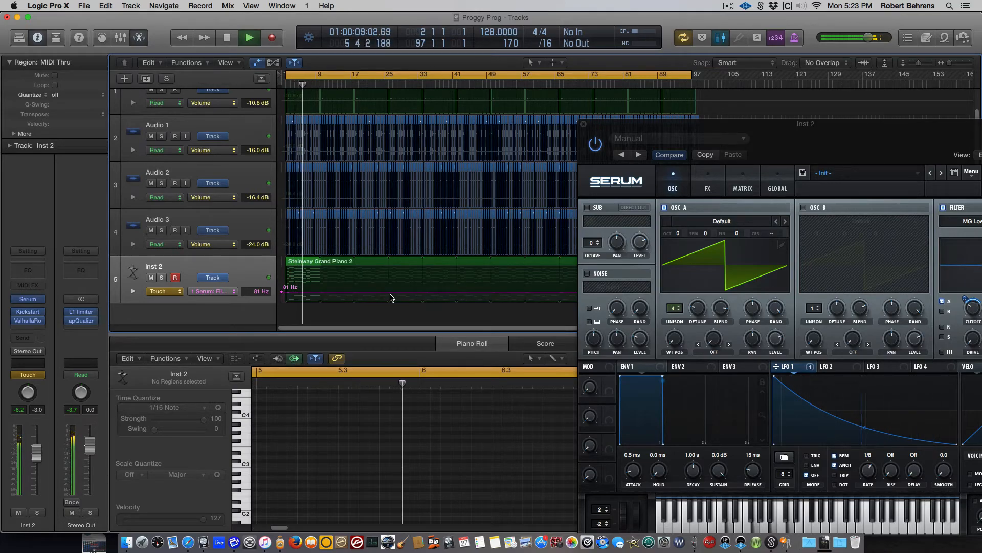
Add filter cutoff points that hold 81 Hz until about bar 22 and rise to 120 Hz near bar 26, and play from the start.
{"action": "key", "text": "space"}
{"action": "left_click", "coordinate": [355, 292]}
{"action": "left_click_drag", "start_coordinate": [390, 293], "coordinate": [390, 290]}
{"action": "left_click", "coordinate": [373, 292]}
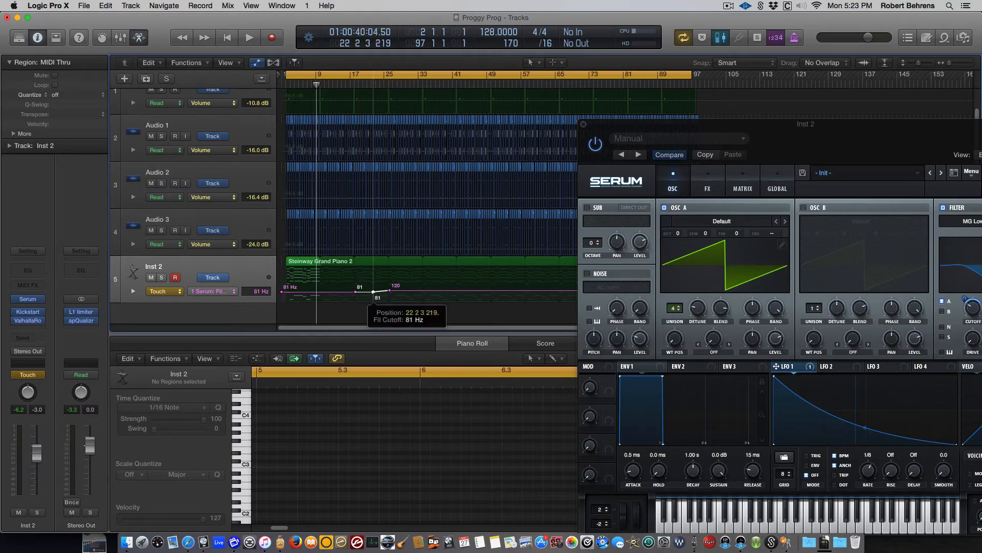
{"action": "key", "text": "Return"}
{"action": "key", "text": "space"}
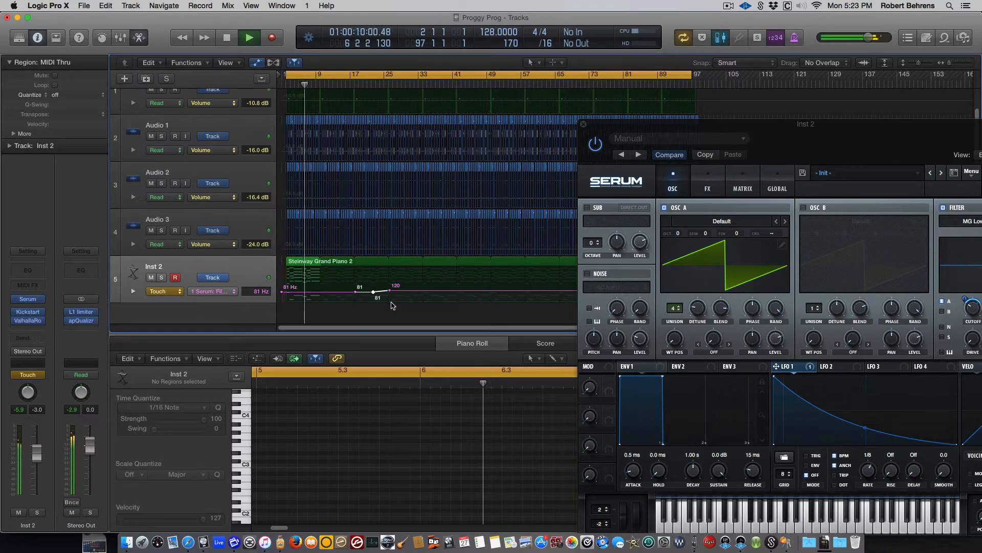
With Inst 2's automation in Read mode, raise the cutoff's flat opening to 95 Hz and its level after the rise to 165 Hz.
{"action": "key", "text": "ctrl+shift+super+r"}
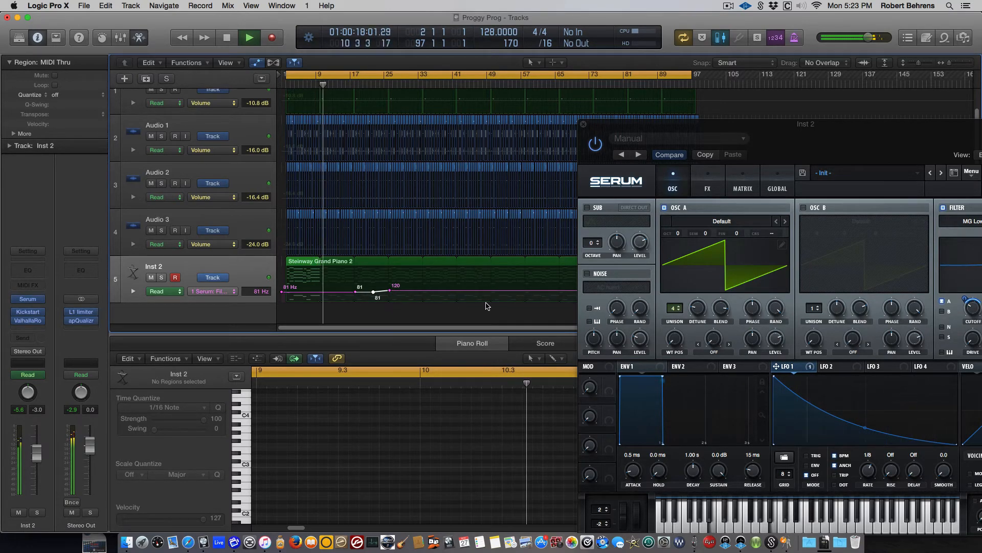
{"action": "key", "text": "space"}
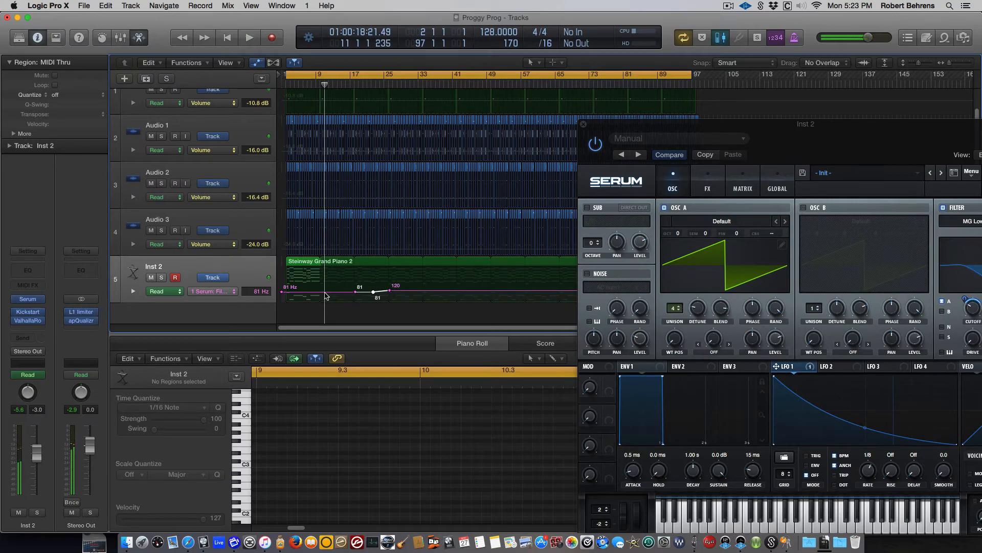
{"action": "left_click", "coordinate": [326, 294]}
{"action": "left_click_drag", "start_coordinate": [325, 292], "coordinate": [324, 292]}
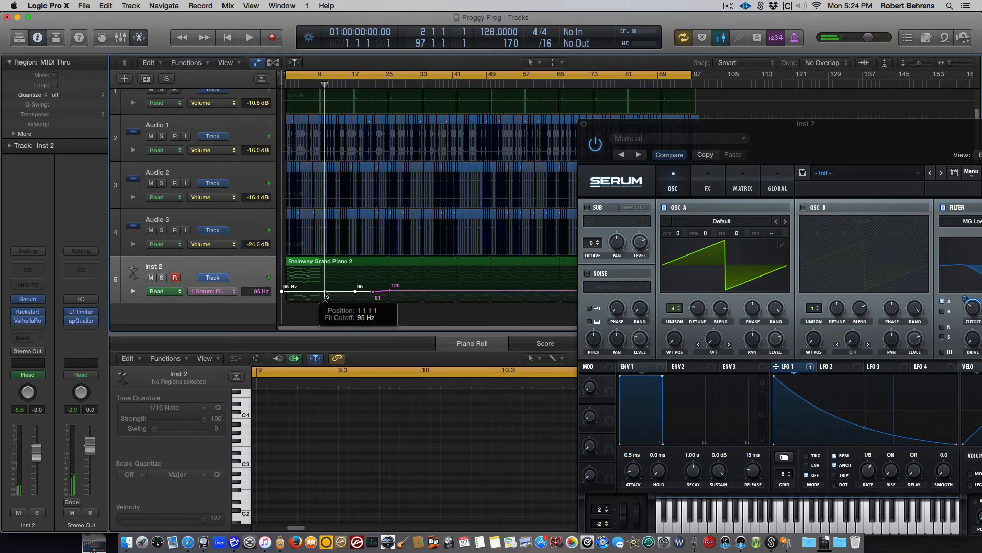
{"action": "left_click", "coordinate": [373, 292]}
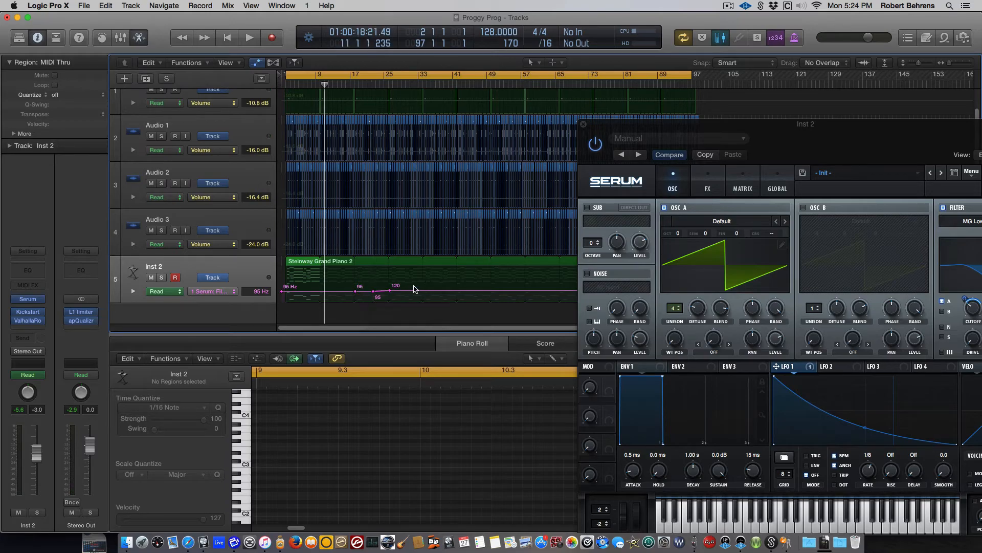
{"action": "left_click_drag", "start_coordinate": [417, 290], "coordinate": [417, 289]}
Reshape the cutoff automation to climb gradually from 95 Hz before bar 17 and reach 1014 Hz near bar 26.
{"action": "key", "text": "space"}
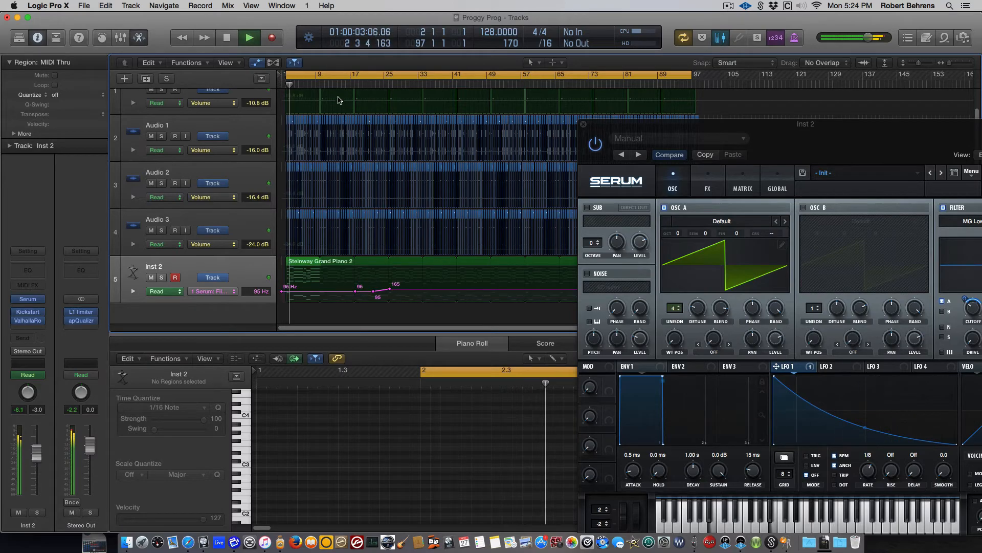
{"action": "left_click", "coordinate": [336, 84]}
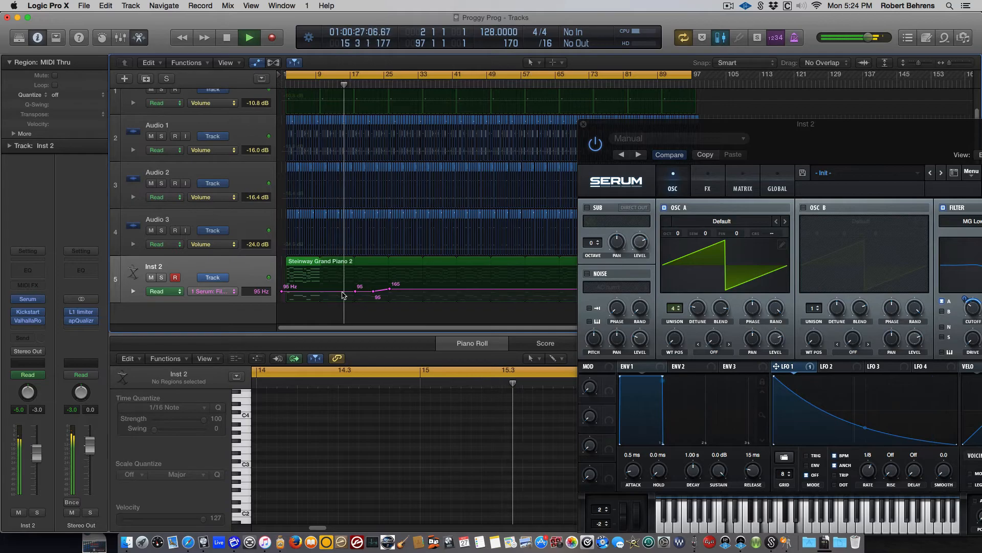
{"action": "left_click_drag", "start_coordinate": [355, 291], "coordinate": [389, 280]}
{"action": "key", "text": "space"}
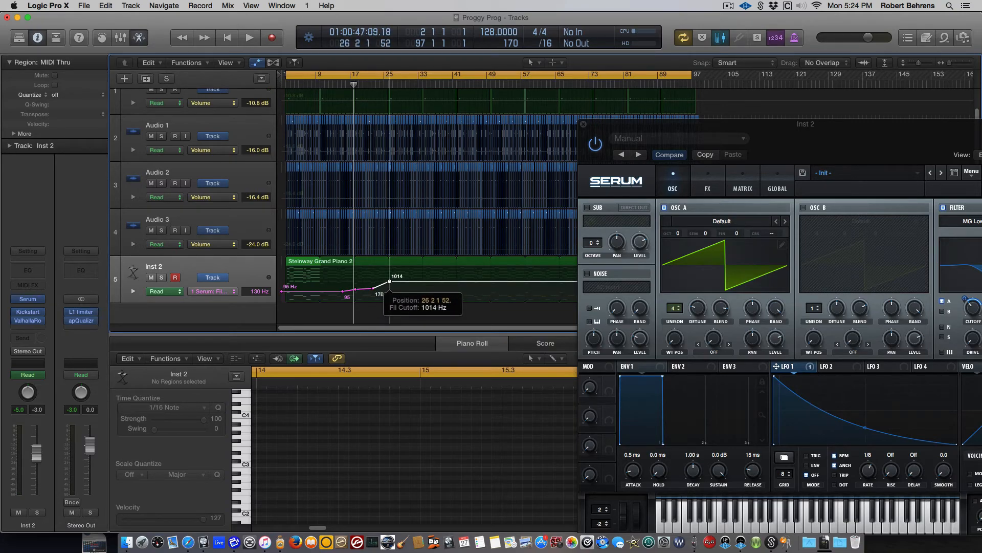
Set the cutoff to 209 Hz near bar 26, hold it until just before bar 33, and rise sharply to 683 Hz there.
{"action": "left_click_drag", "start_coordinate": [389, 281], "coordinate": [414, 288]}
{"action": "key", "text": "space"}
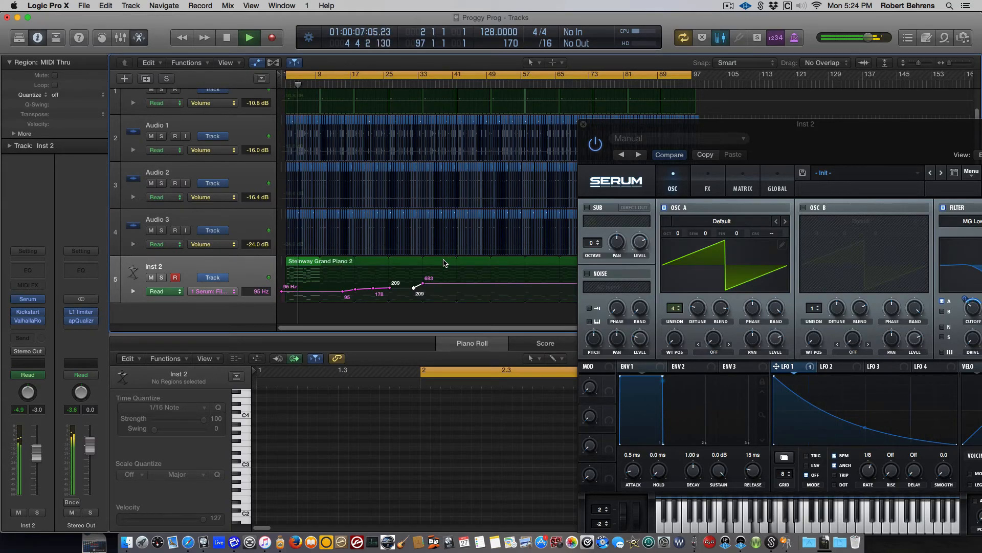
{"action": "left_click_drag", "start_coordinate": [413, 289], "coordinate": [422, 285]}
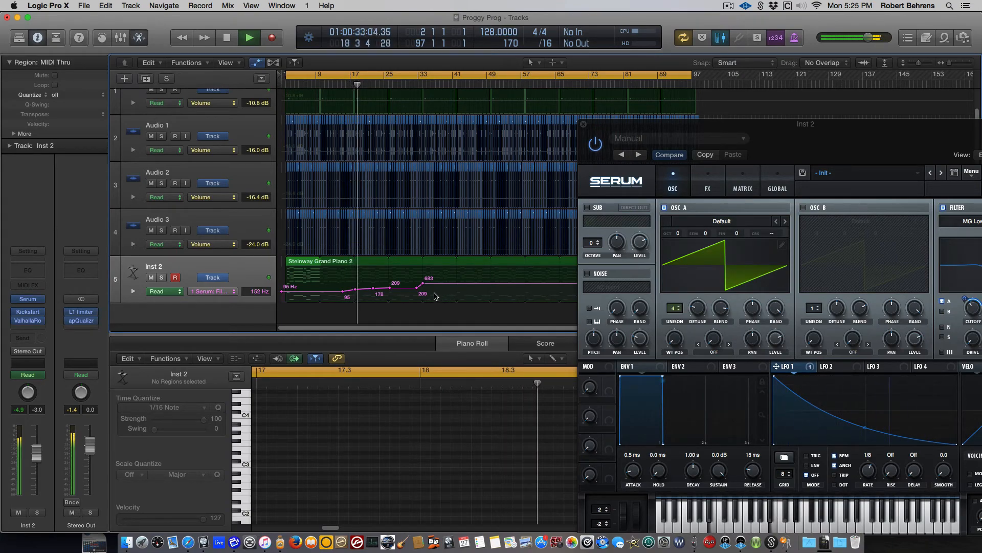
Raise the held cutoff stretch before bar 33 to 245 Hz and the level after it to 1907 Hz, and lower Inst 2's volume to -5.3 dB.
{"action": "left_click", "coordinate": [355, 289]}
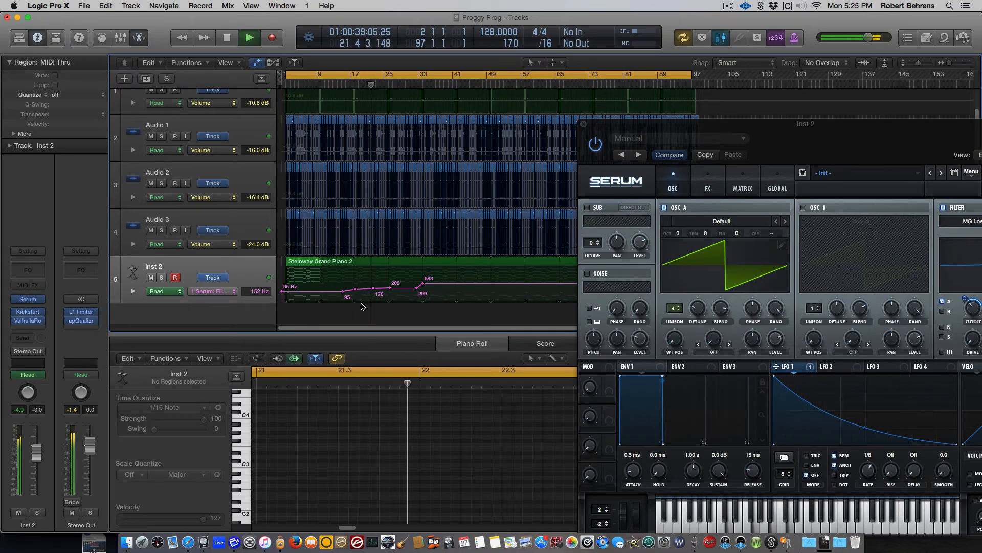
{"action": "left_click", "coordinate": [417, 287]}
{"action": "mouse_move", "coordinate": [417, 287]}
{"action": "left_mouse_down"}
{"action": "mouse_move", "coordinate": [390, 288]}
{"action": "mouse_move", "coordinate": [417, 286]}
{"action": "left_mouse_up"}
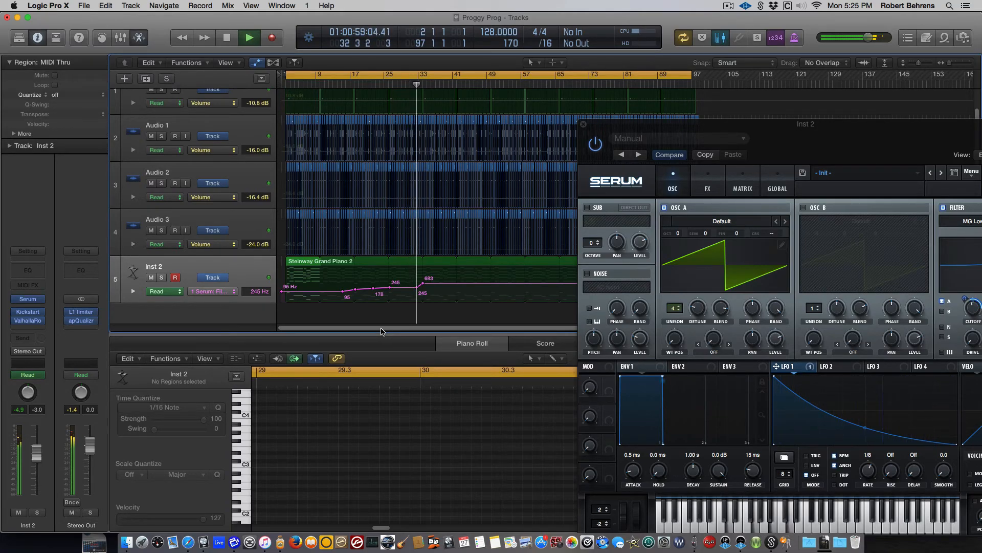
{"action": "left_click", "coordinate": [423, 283]}
{"action": "left_click_drag", "start_coordinate": [423, 284], "coordinate": [423, 279]}
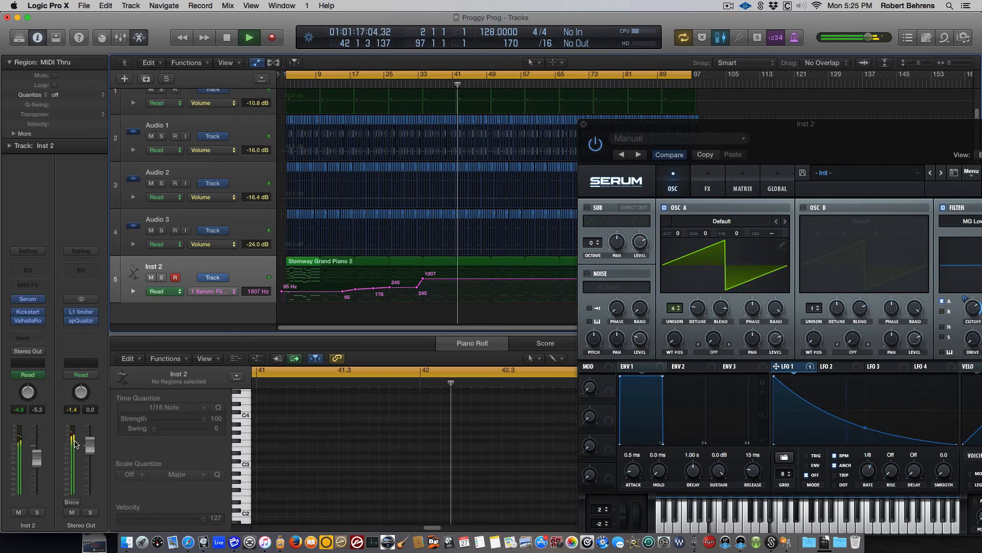
{"action": "key", "text": "space"}
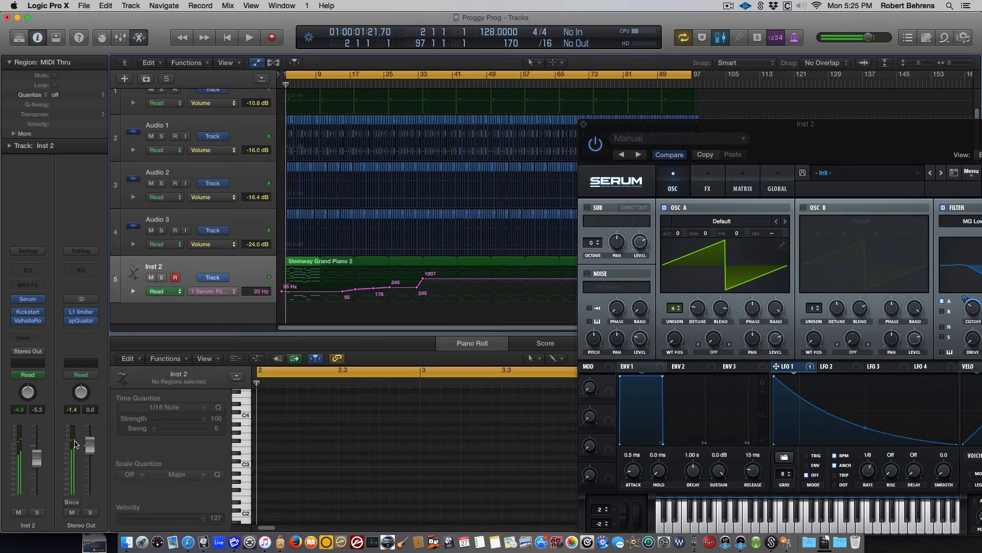